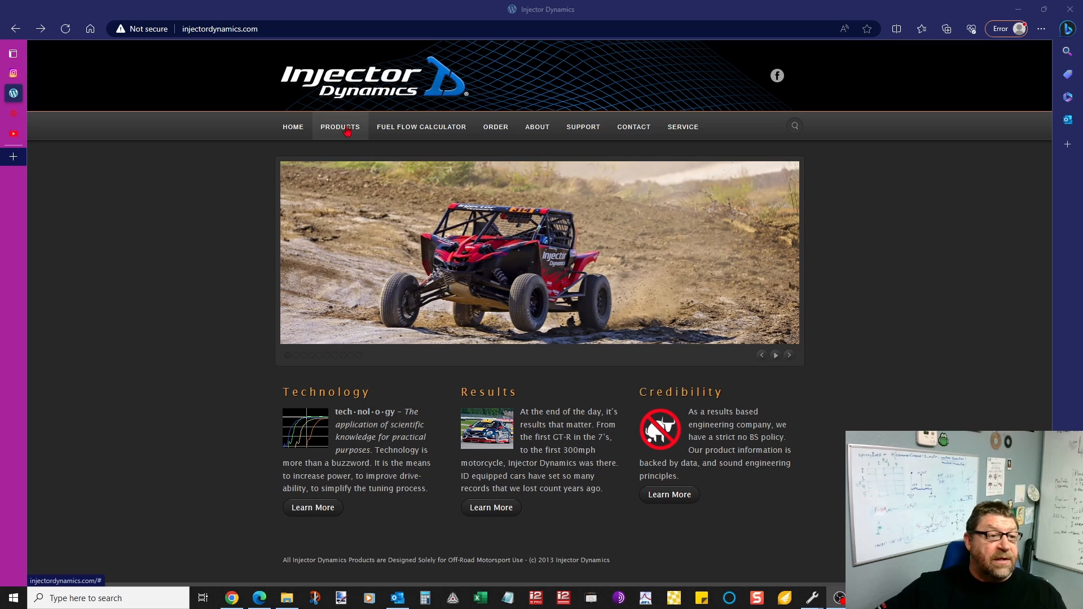
Open the HP Tuners Polaris Data Generator linked from the Polaris UTV products page
mouse_move(345, 132)
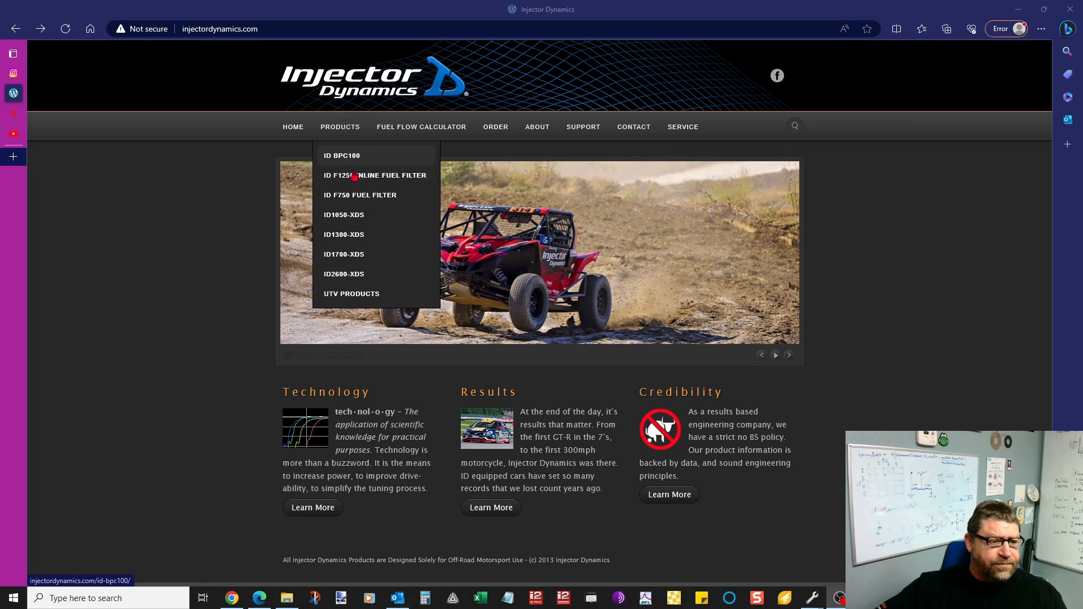
mouse_move(361, 294)
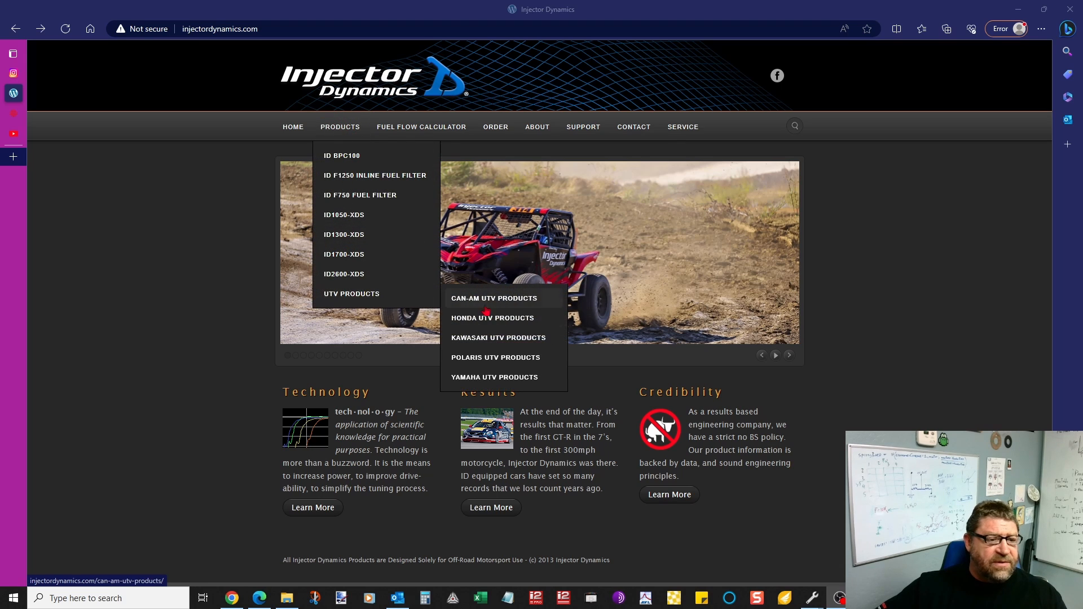
left_click(504, 367)
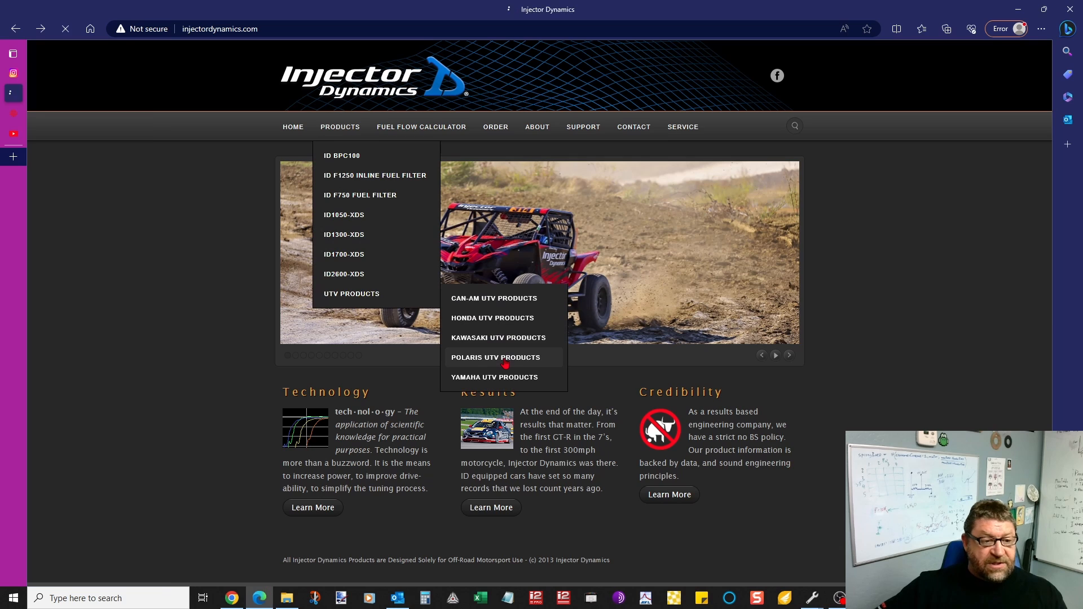
scroll(854, 361, "down", 15)
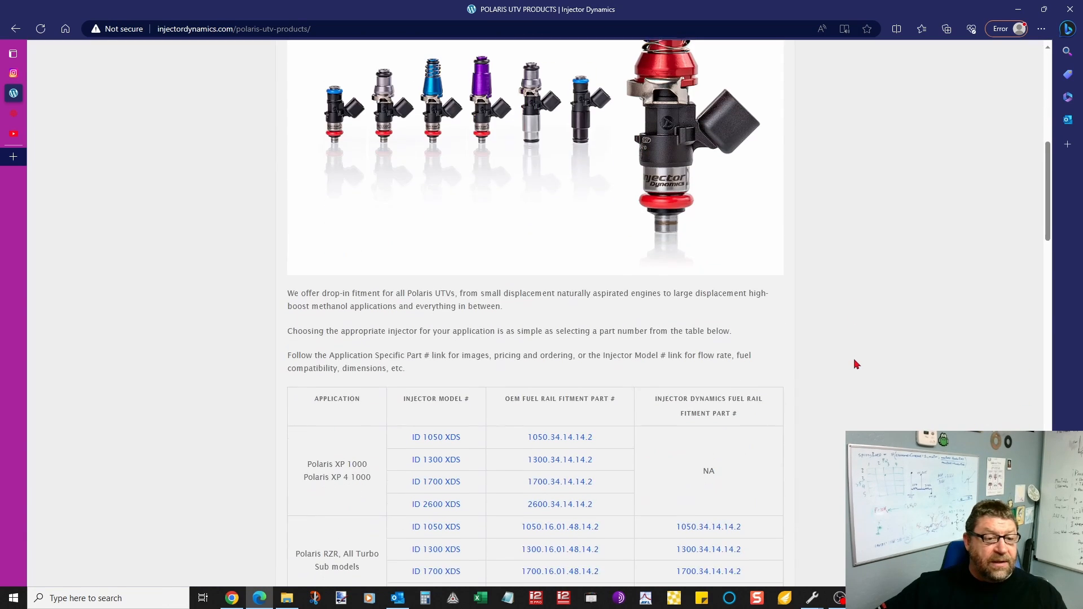
scroll(854, 361, "down", 3)
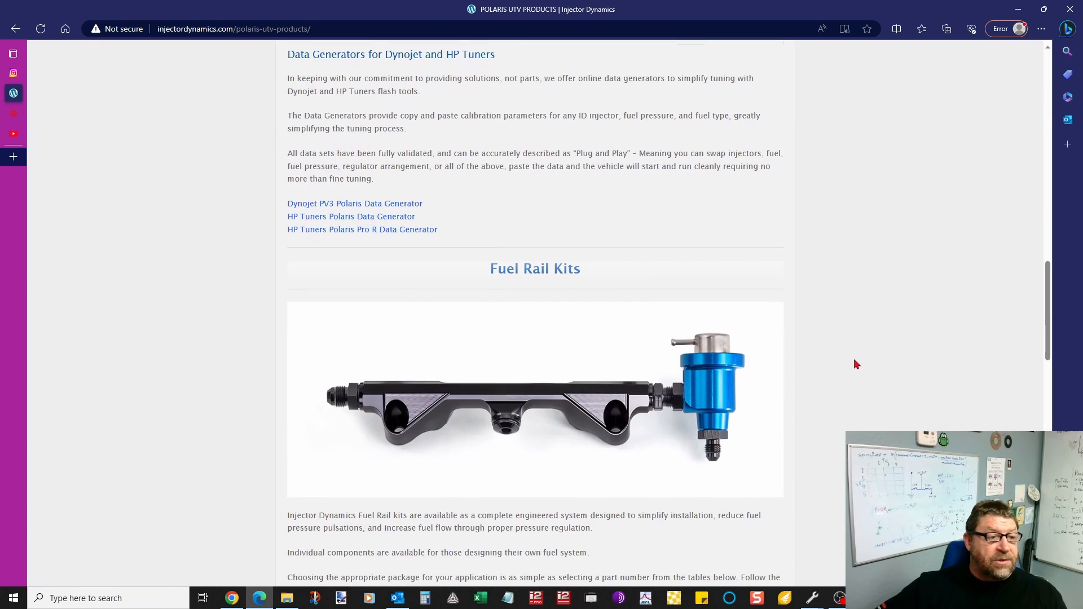
left_click(367, 218)
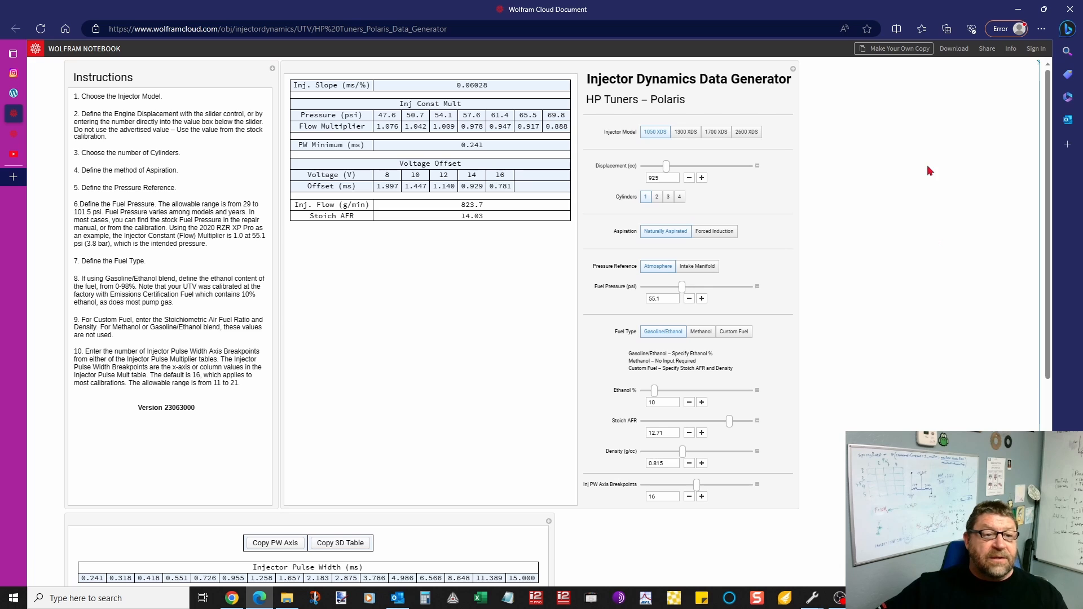
Select the 1300 XDS injector model and raise the displacement to about 1064 cc
left_click(685, 134)
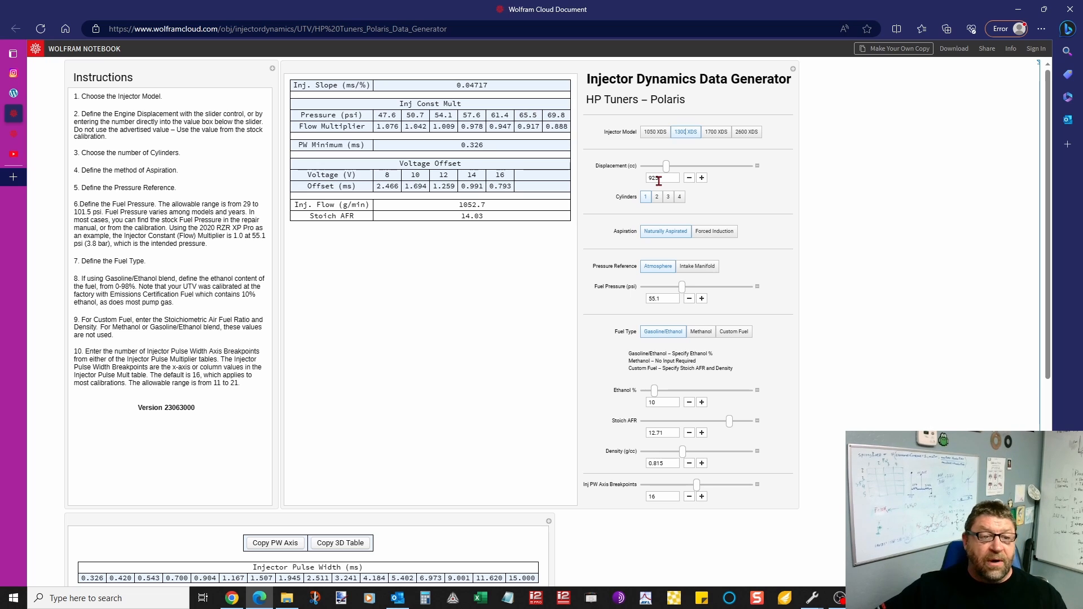
left_click_drag(672, 172, 675, 171)
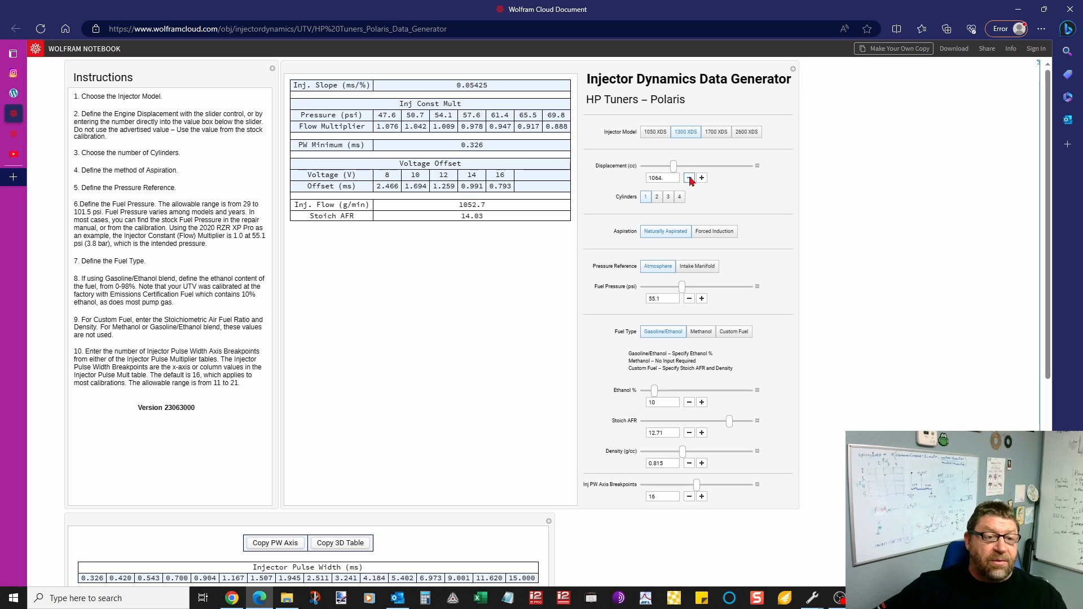
left_click(690, 179)
left_click(702, 179)
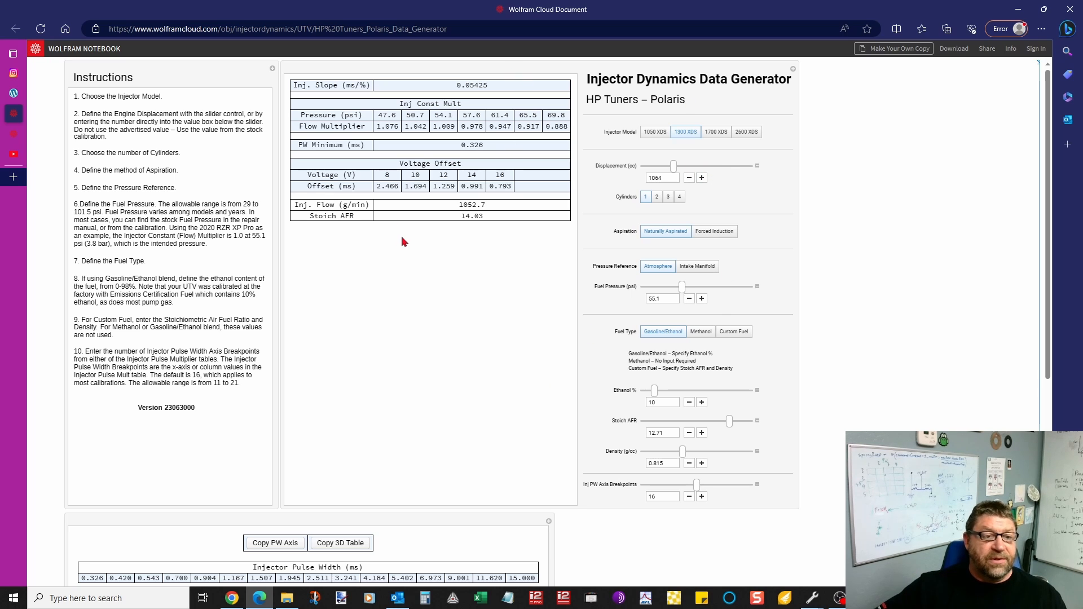
Set the engine displacement to 925 cc
left_click_drag(667, 178, 648, 178)
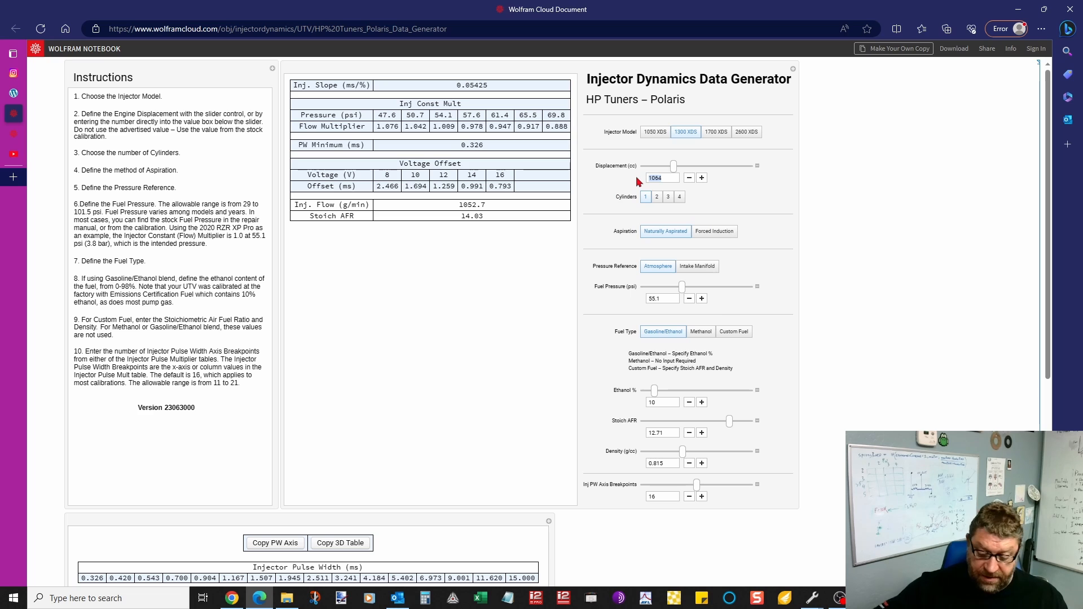
type("925")
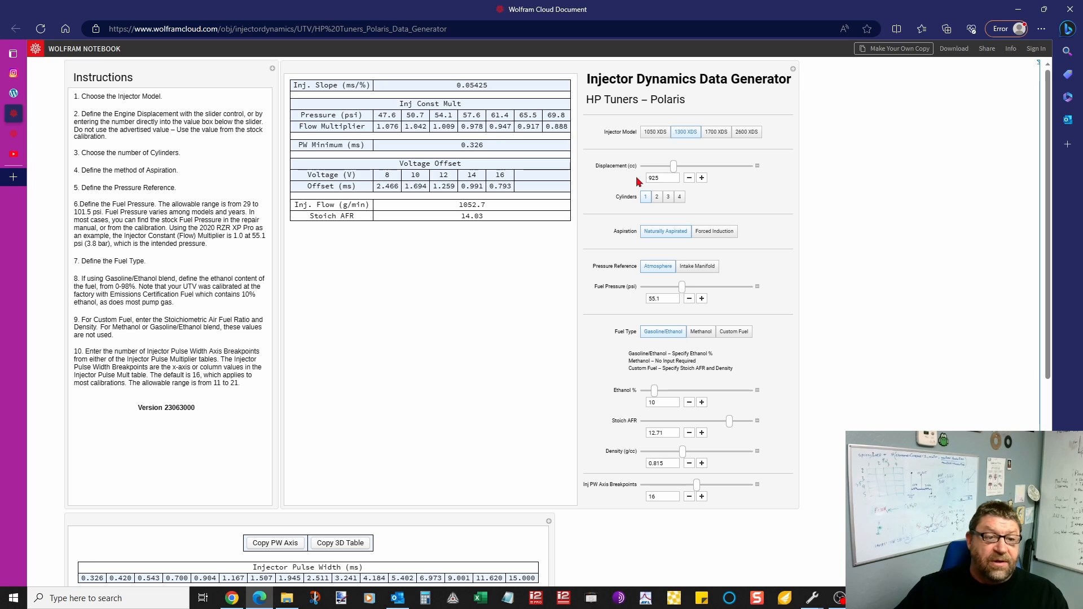
key("Return")
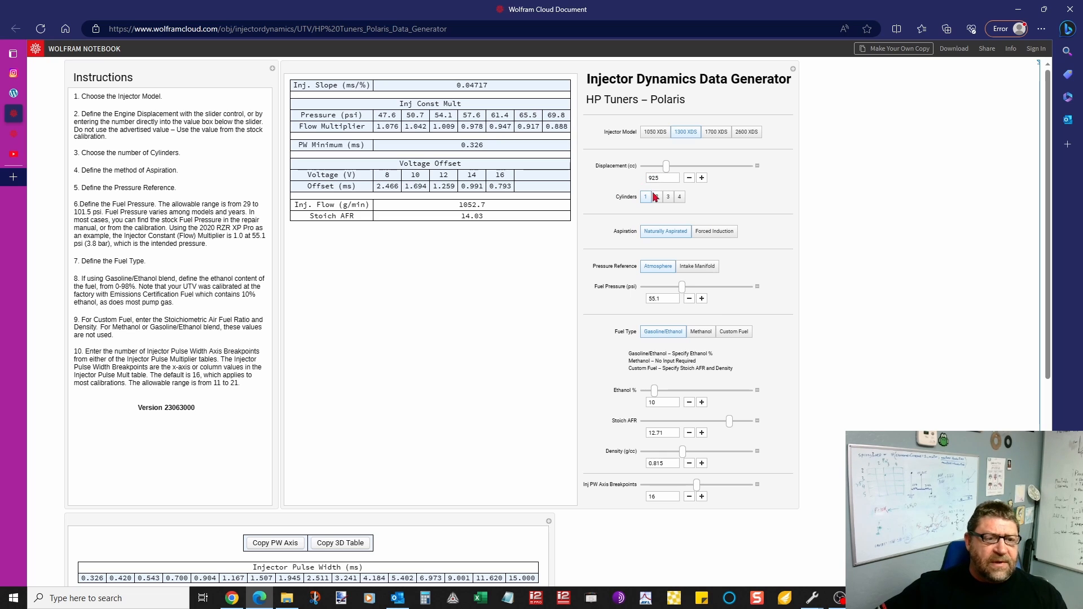
Configure the engine as 2 cylinders with forced induction and an intake manifold pressure reference
left_click(656, 196)
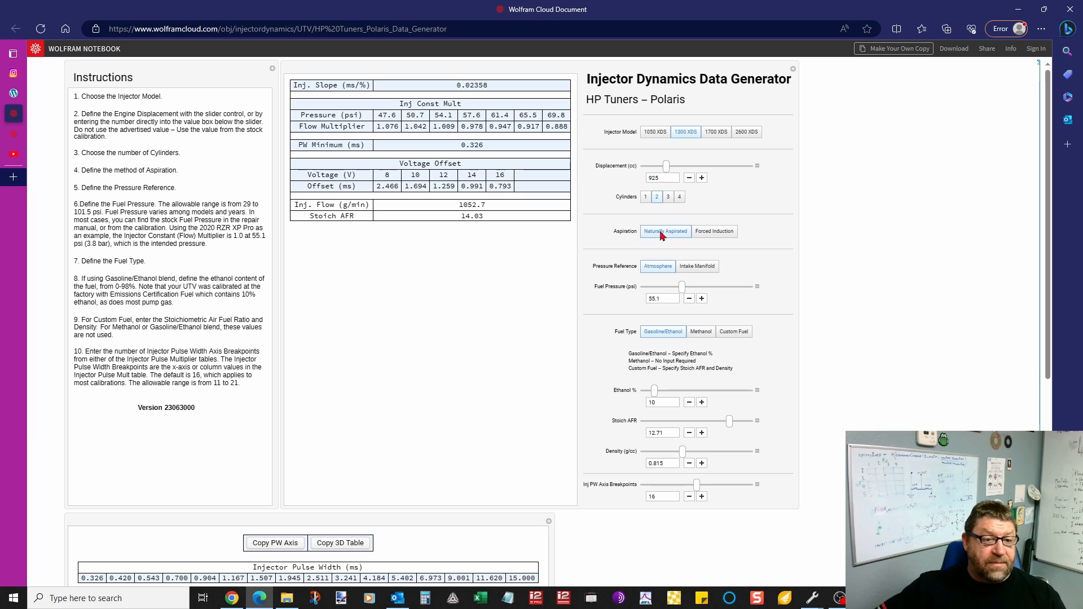
left_click(714, 233)
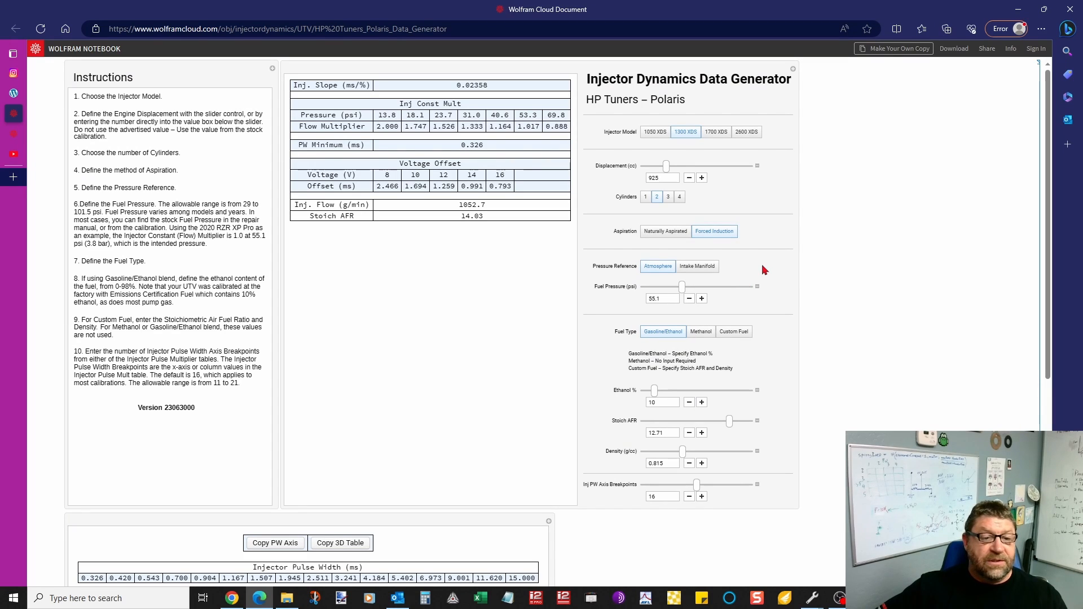
left_click(697, 268)
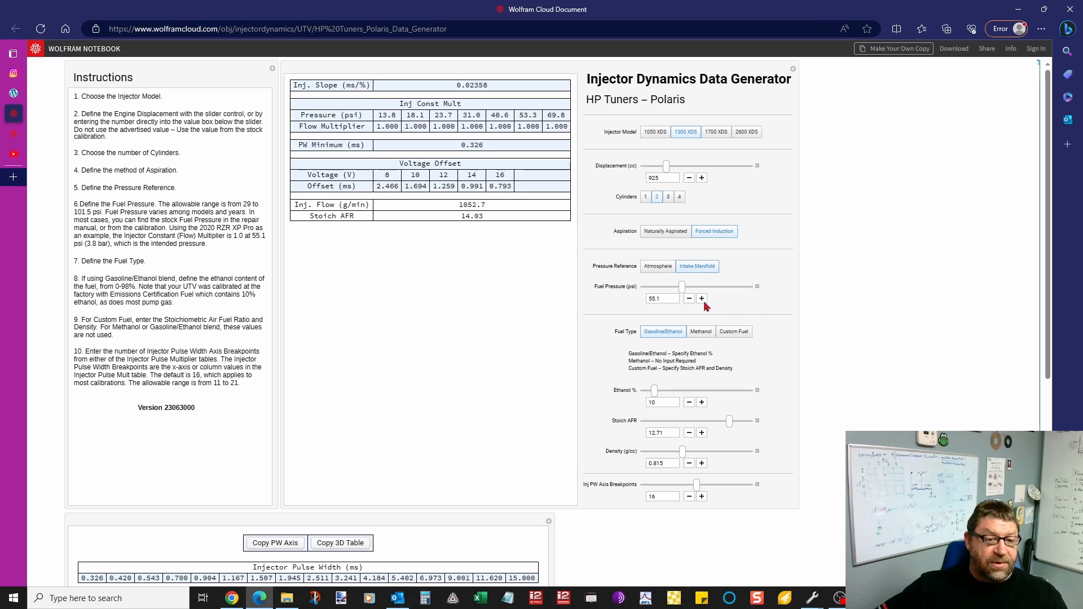
Set the fuel pressure to 43.5 psi
left_click_drag(665, 299, 640, 305)
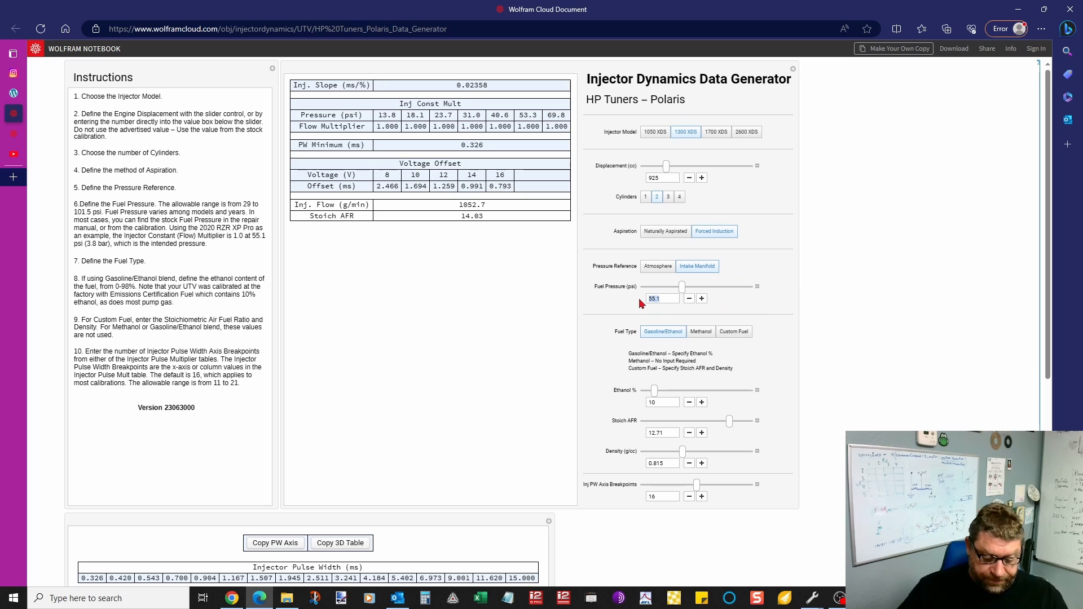
type("43")
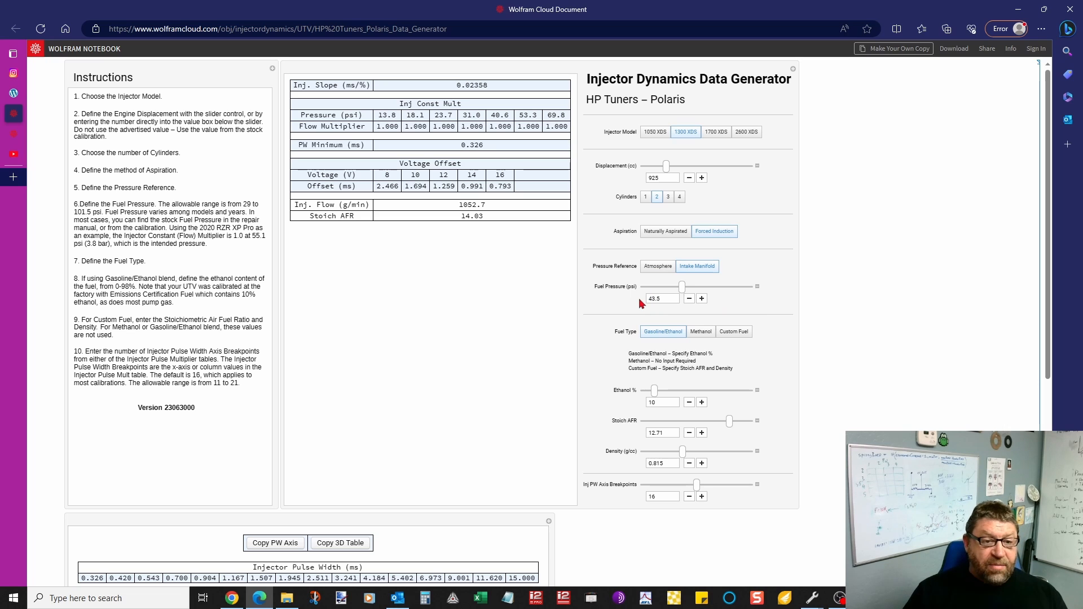
type(".5")
key("Return")
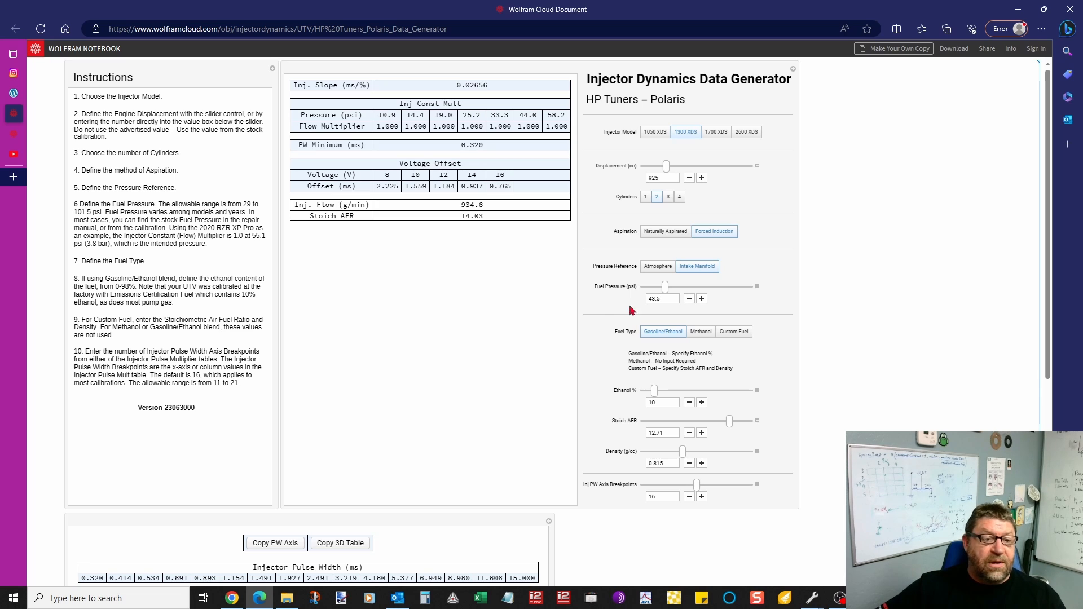
Try a fuel pressure of 58 psi
left_click_drag(668, 299, 639, 305)
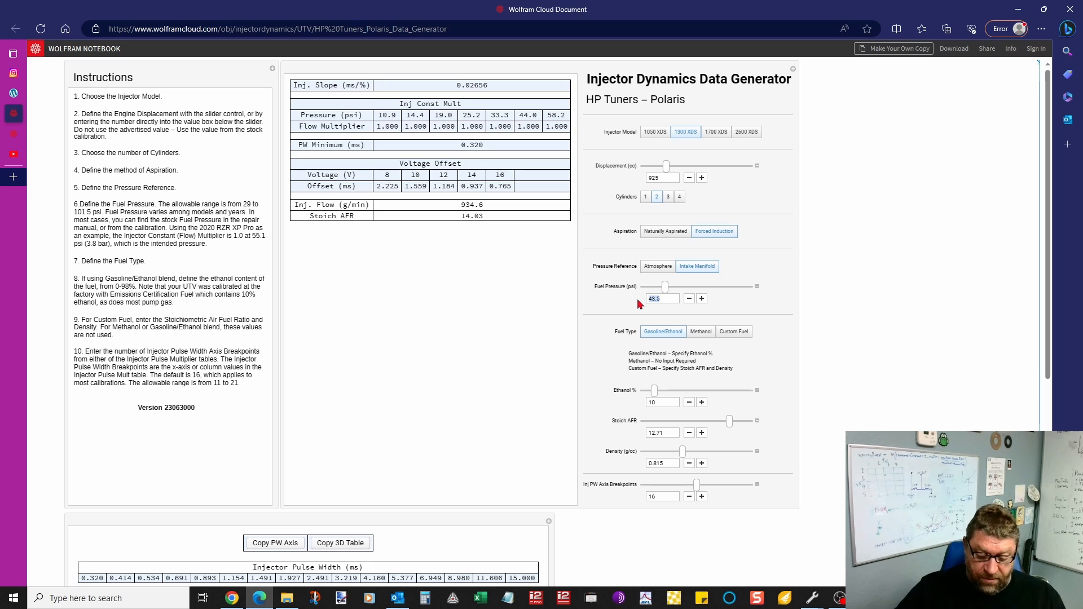
type("58")
key("Return")
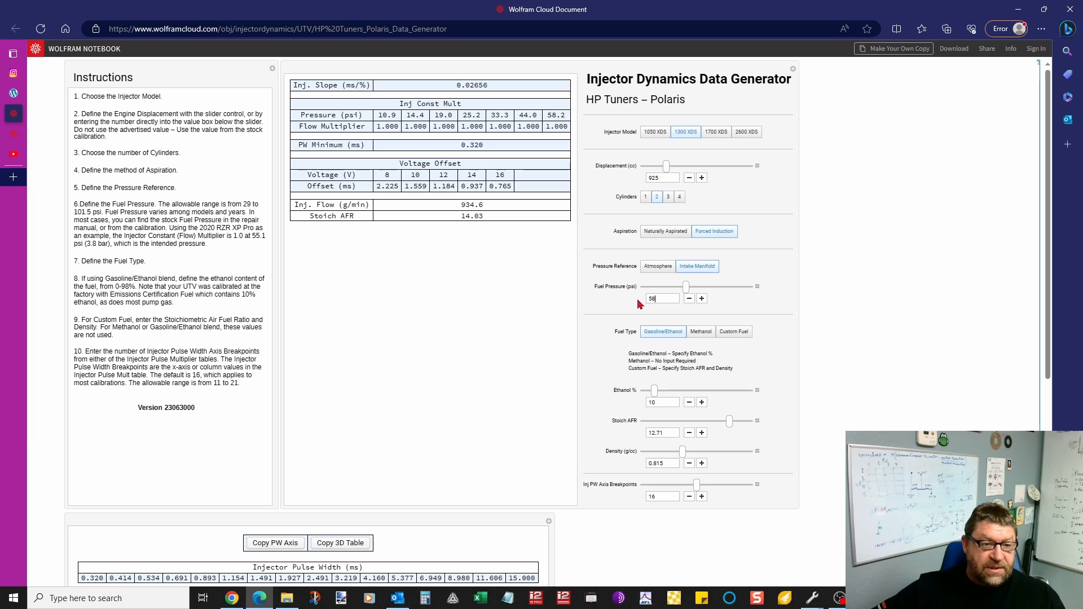
Restore the fuel pressure to 43.5 psi
key("ctrl+a")
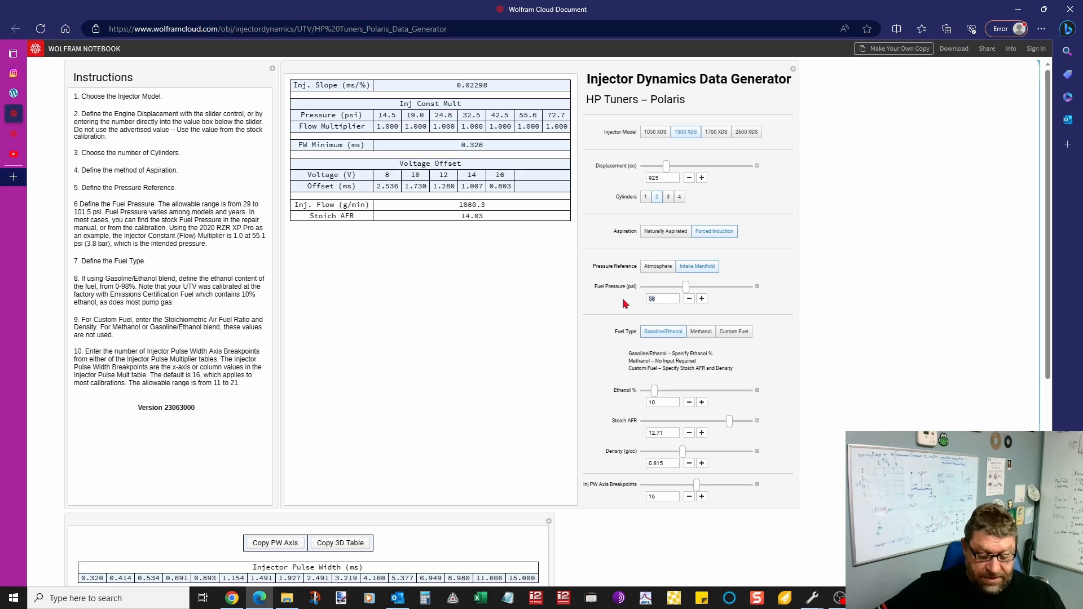
type("43.")
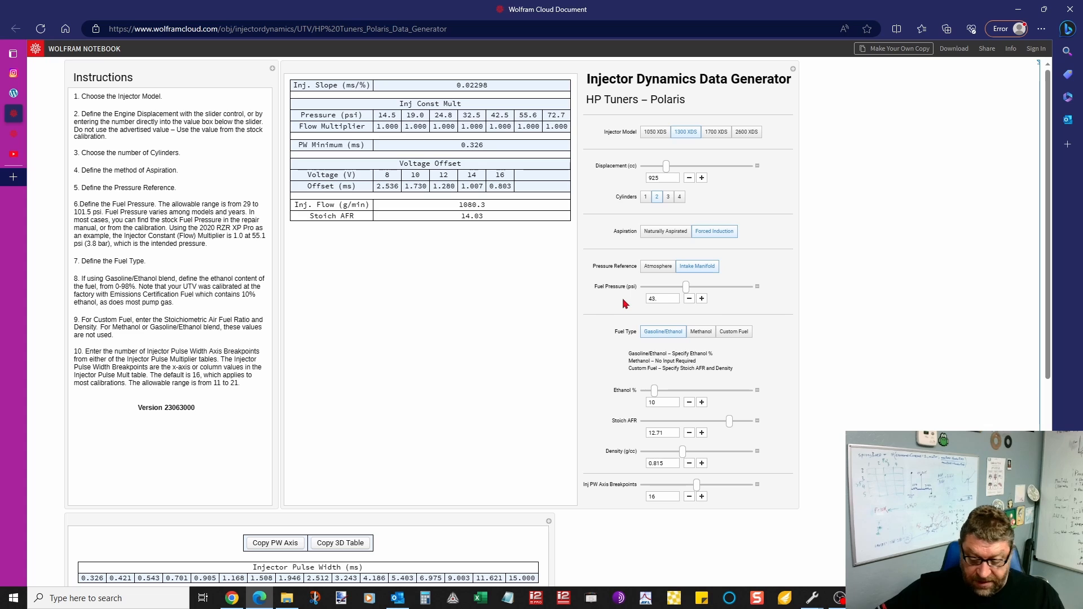
key("Return")
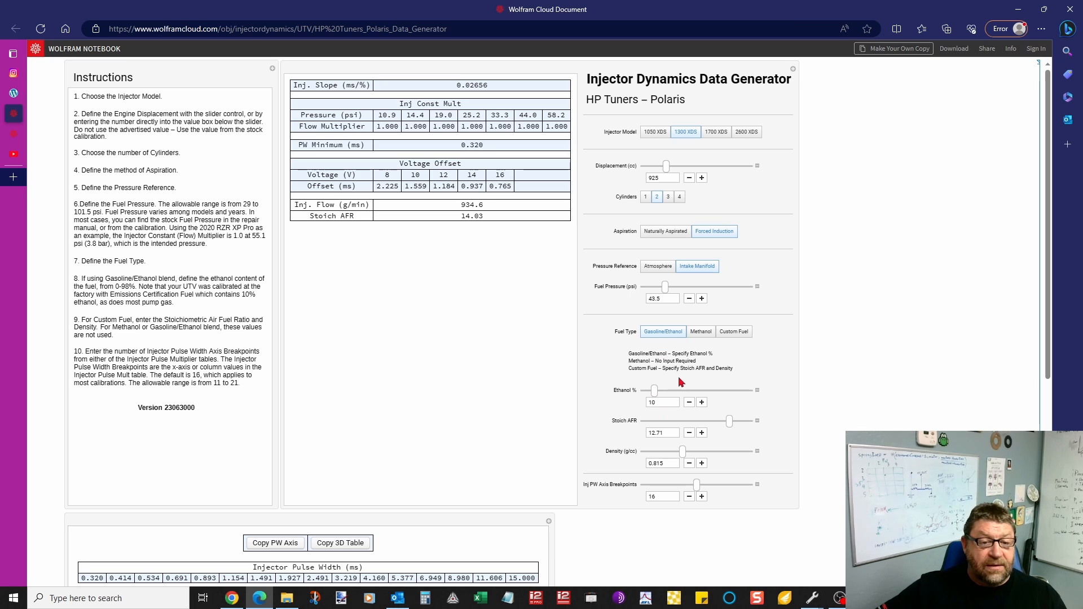
Set the ethanol content of the gasoline/ethanol blend to 85%
left_click_drag(664, 403, 641, 406)
type("85")
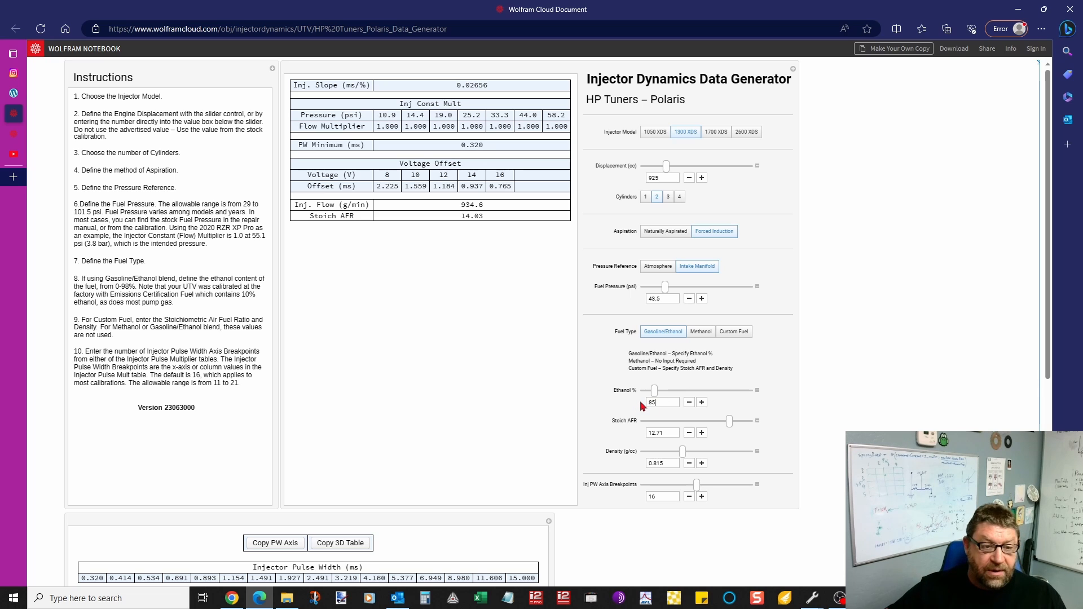
key("Return")
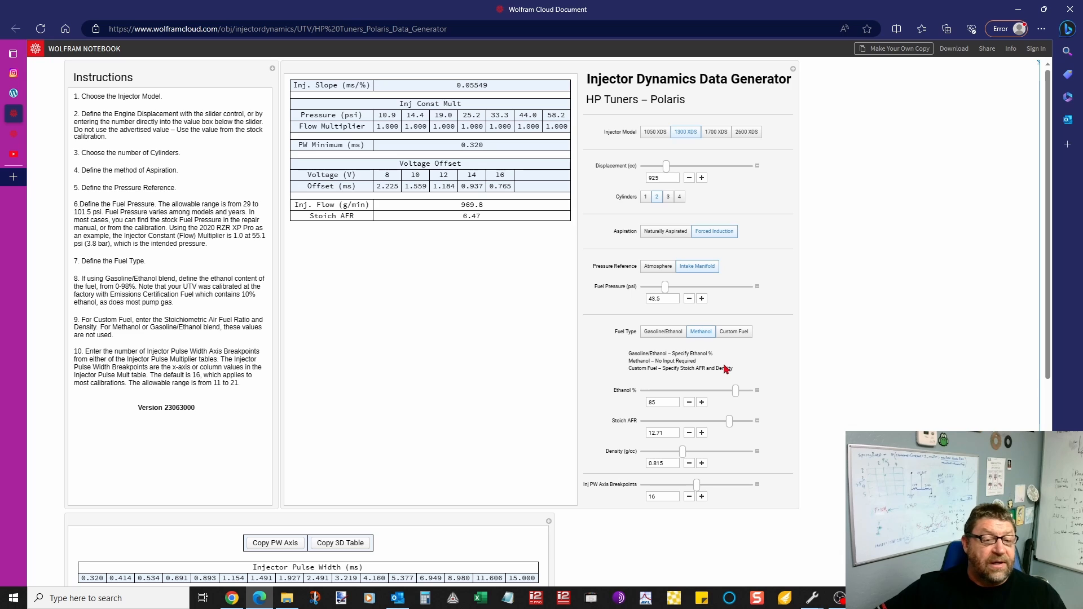
Switch the fuel type to Custom Fuel and set its stoich AFR to 1.7 and density to 1.14 g/cc
left_click(734, 334)
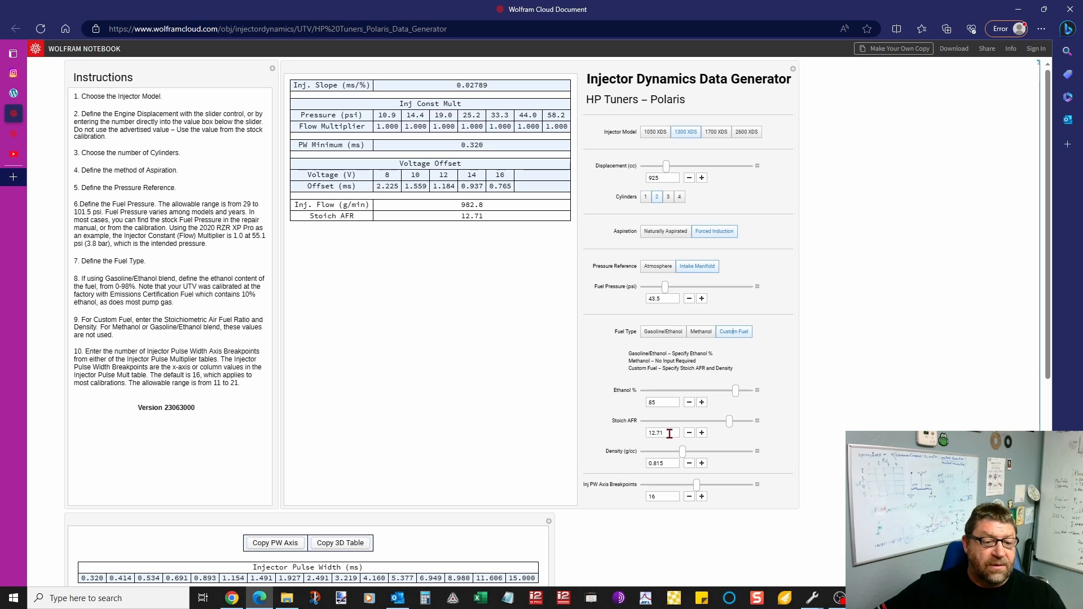
left_click_drag(670, 434, 641, 438)
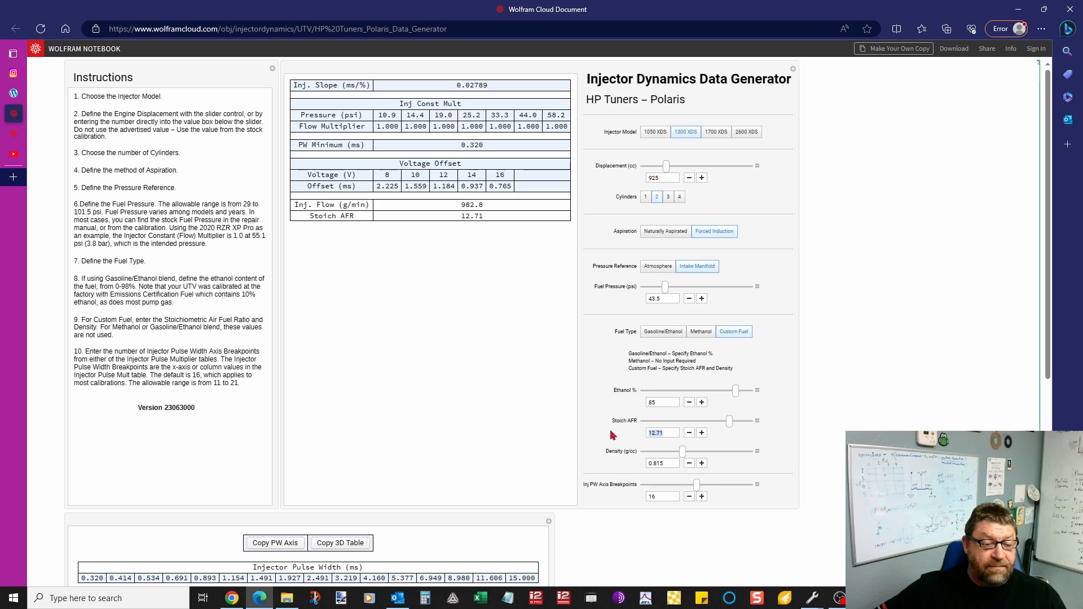
left_click_drag(729, 423, 595, 426)
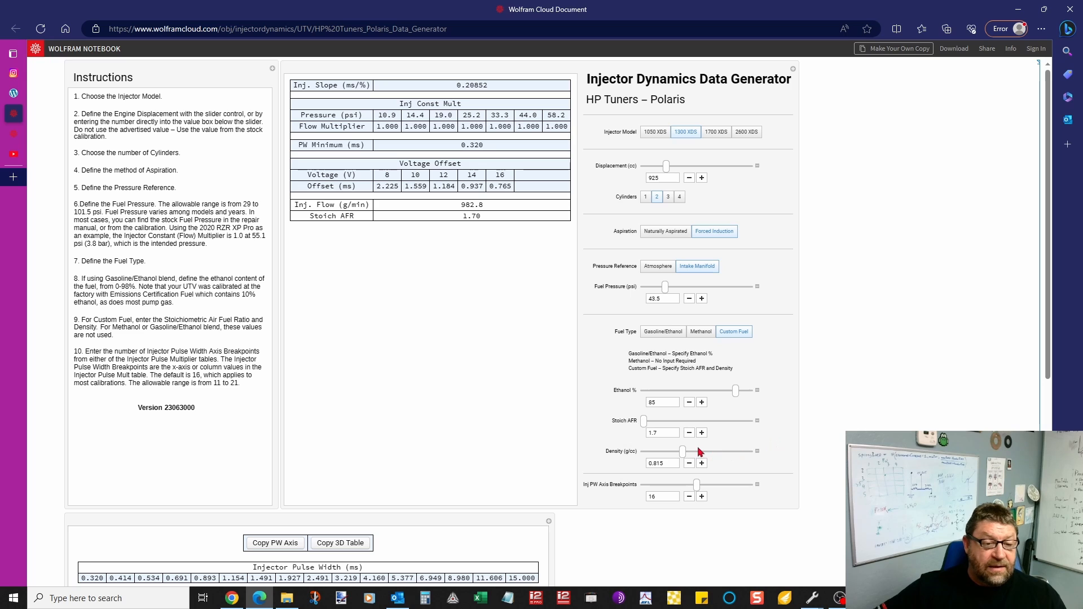
left_click_drag(684, 452, 788, 455)
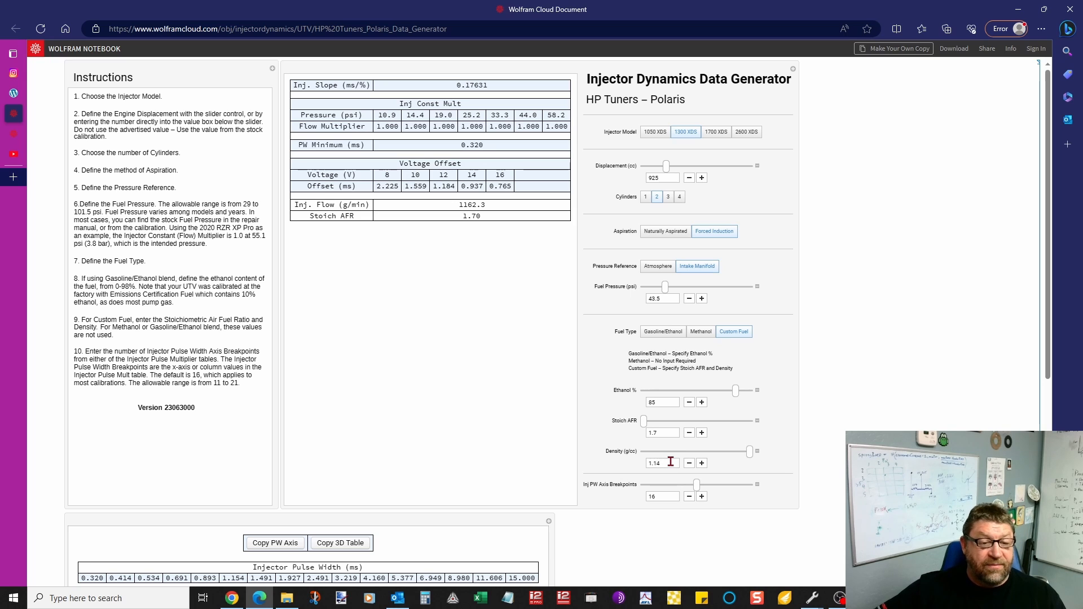
Set the custom fuel's stoich AFR to 13.6 and its density to 0.745 g/cc
double_click(663, 433)
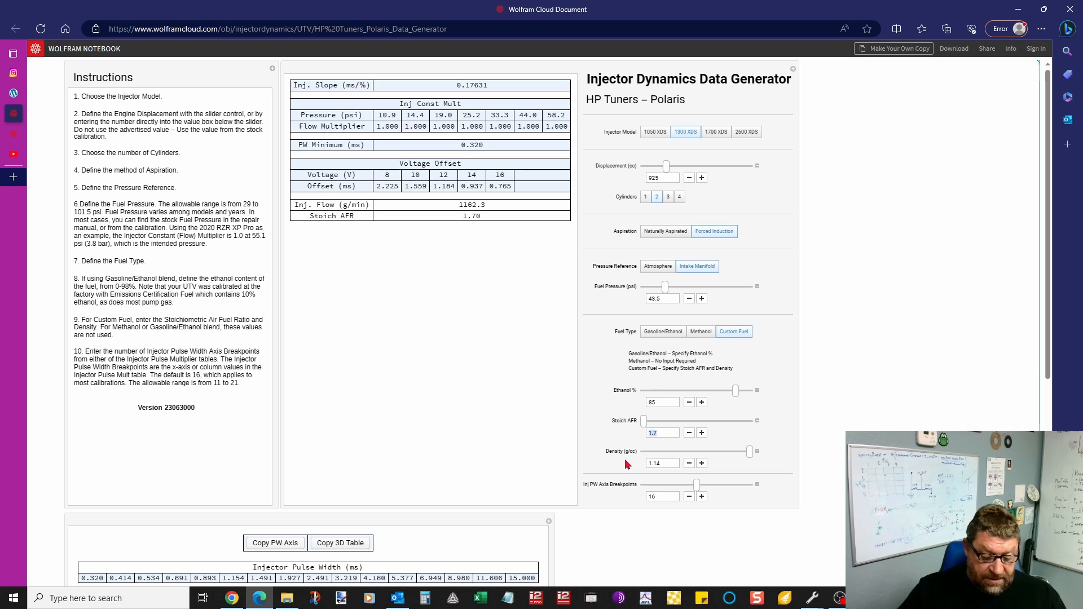
type("13")
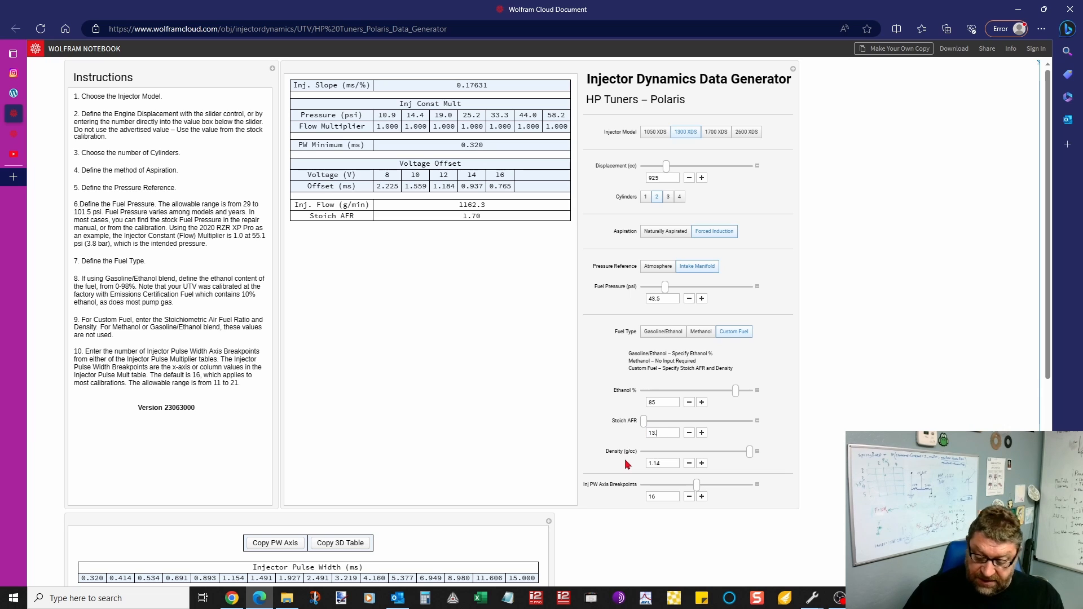
key("Return")
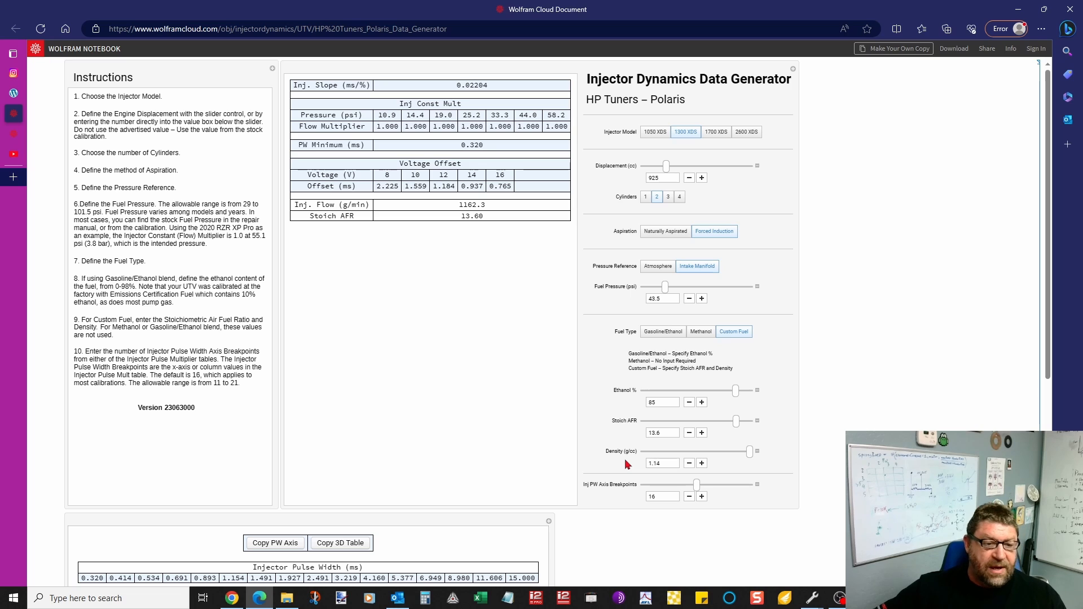
left_click_drag(668, 464, 649, 469)
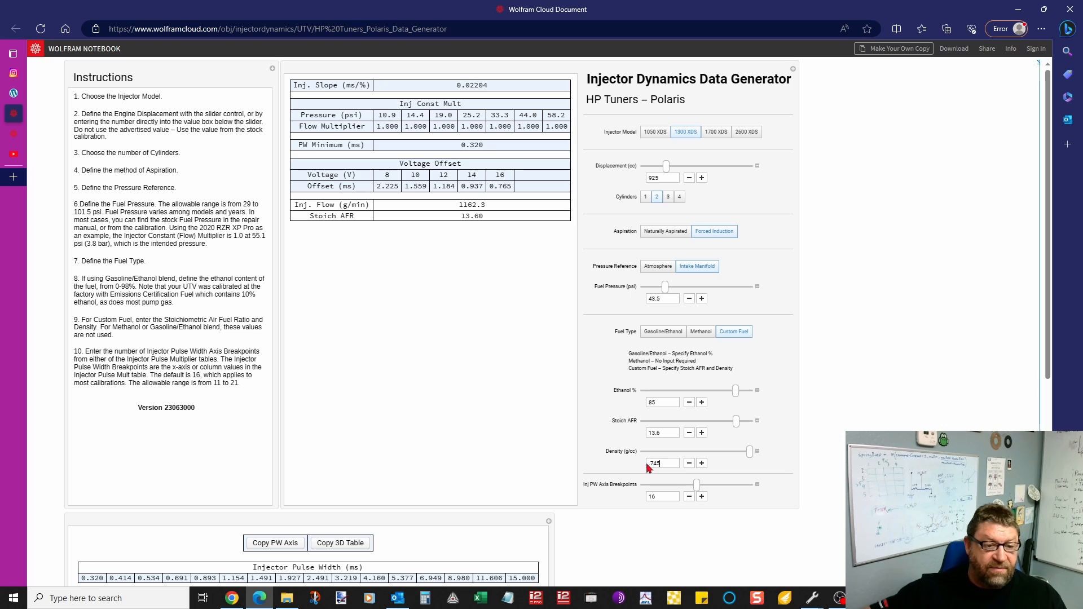
type(".745")
key("Return")
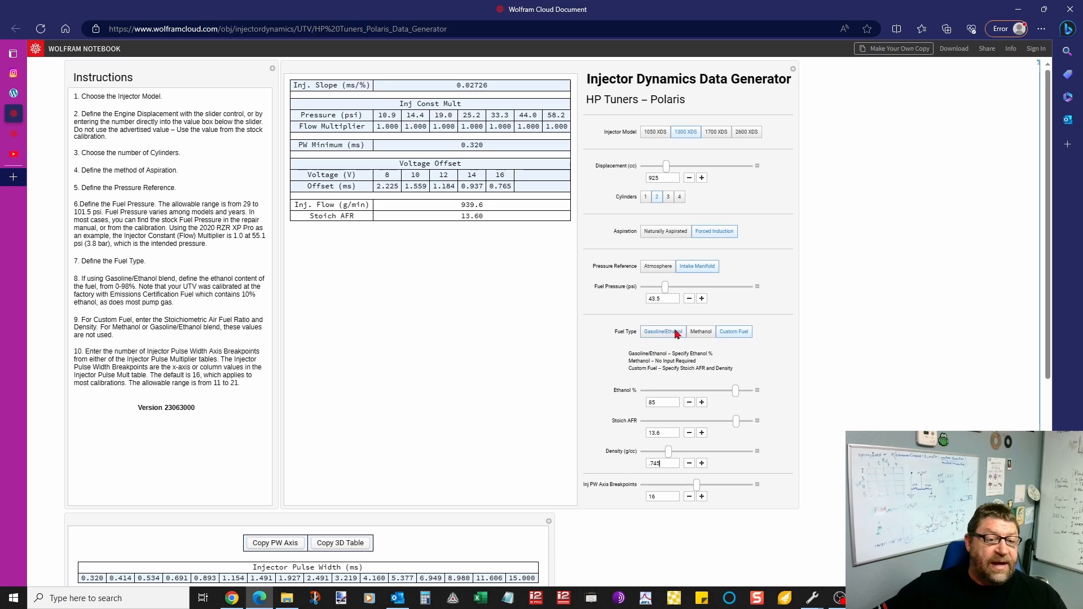
Switch the fuel type back to Gasoline/Ethanol
left_click(664, 333)
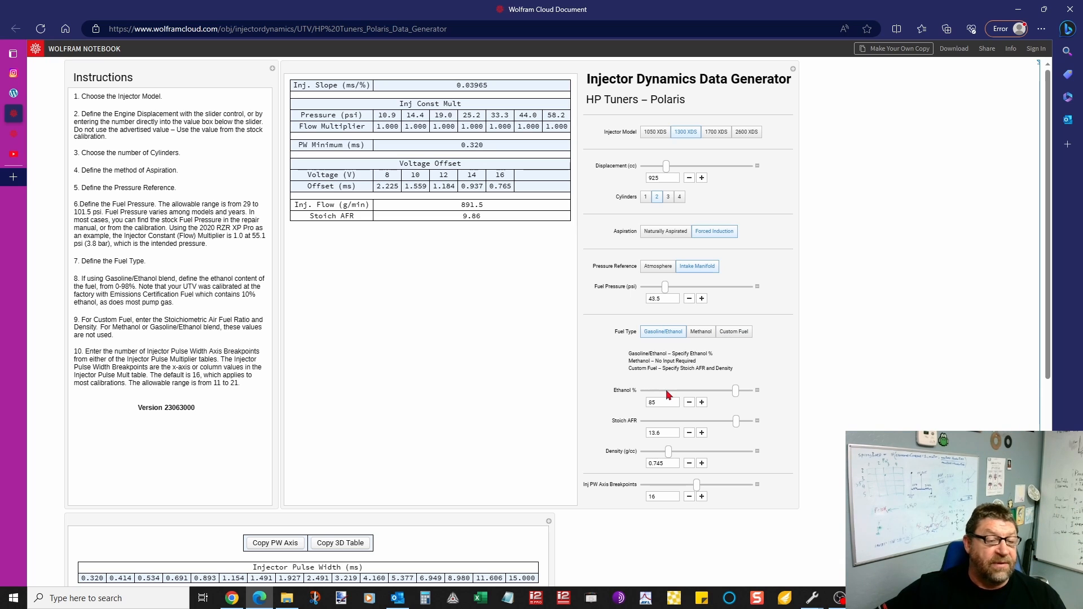
Switch to VCM Editor and open the general fuel settings of the engine, moving their window slightly
left_click(813, 598)
left_click(853, 550)
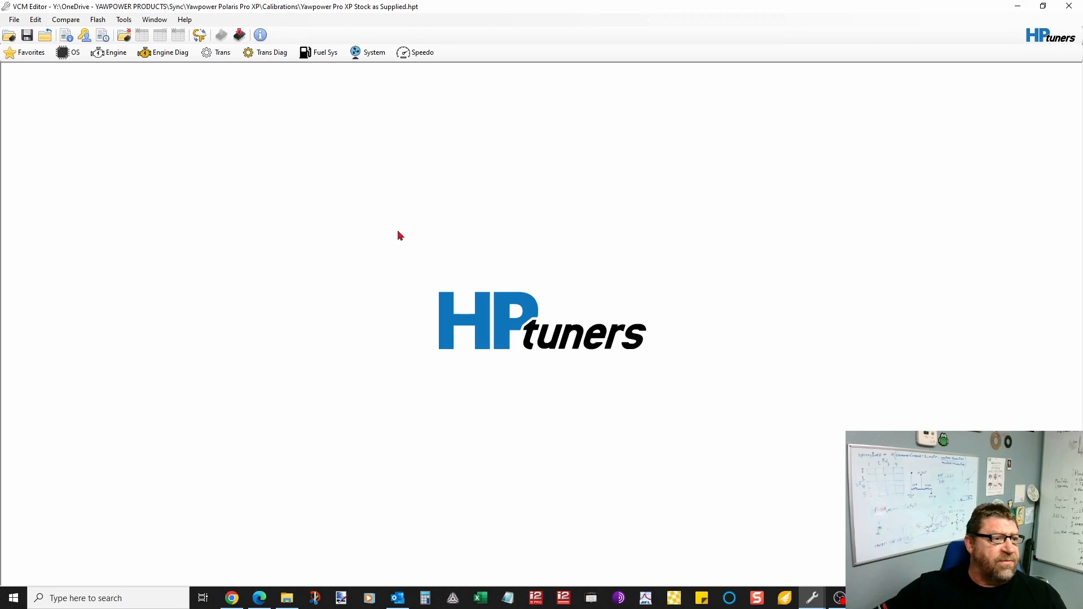
left_click(115, 53)
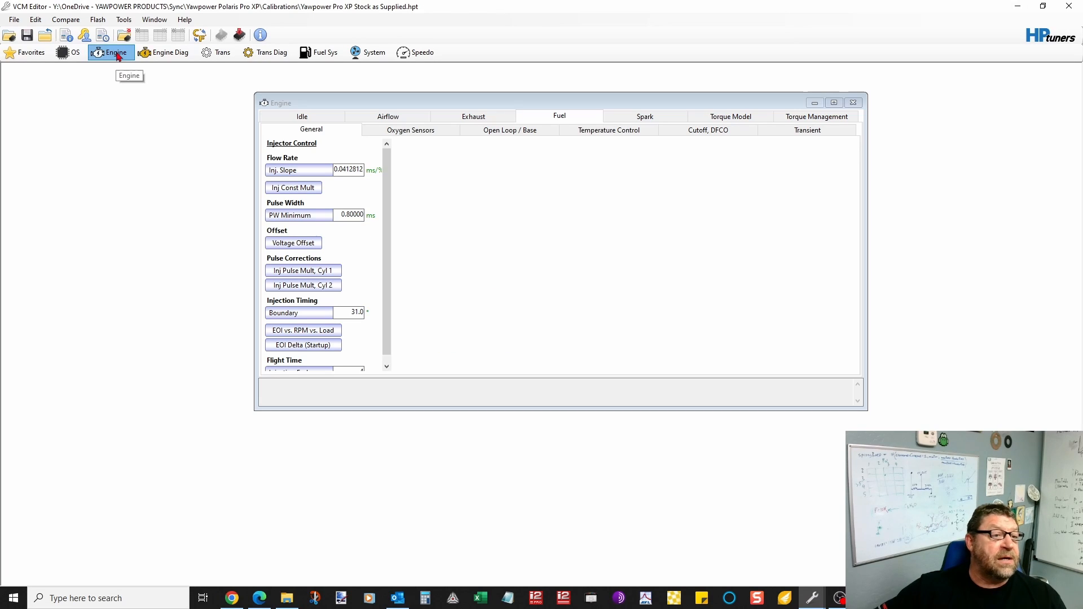
left_click(559, 119)
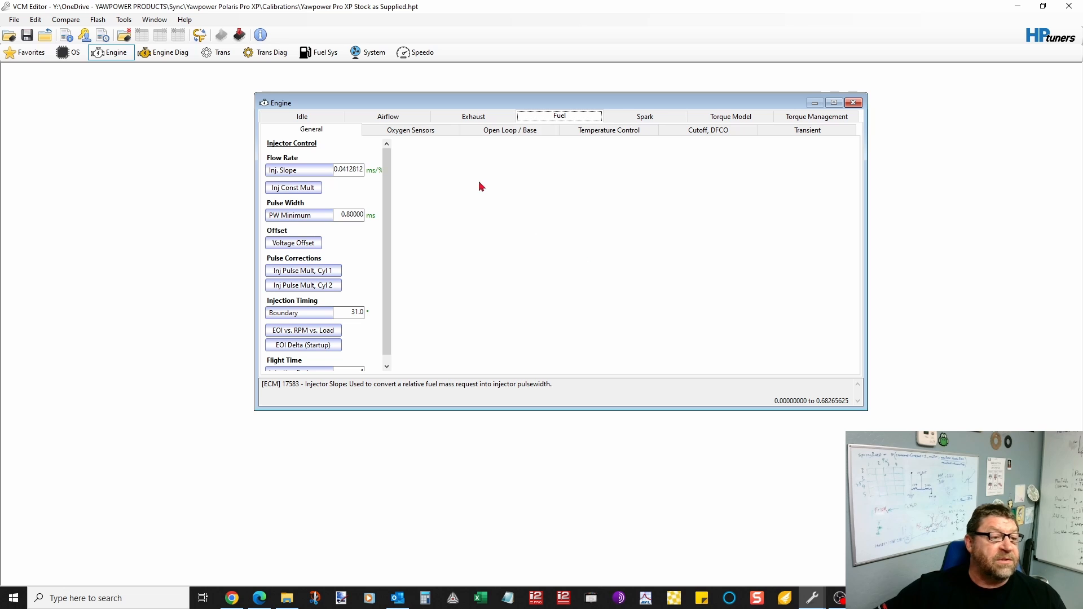
left_click_drag(570, 104, 626, 95)
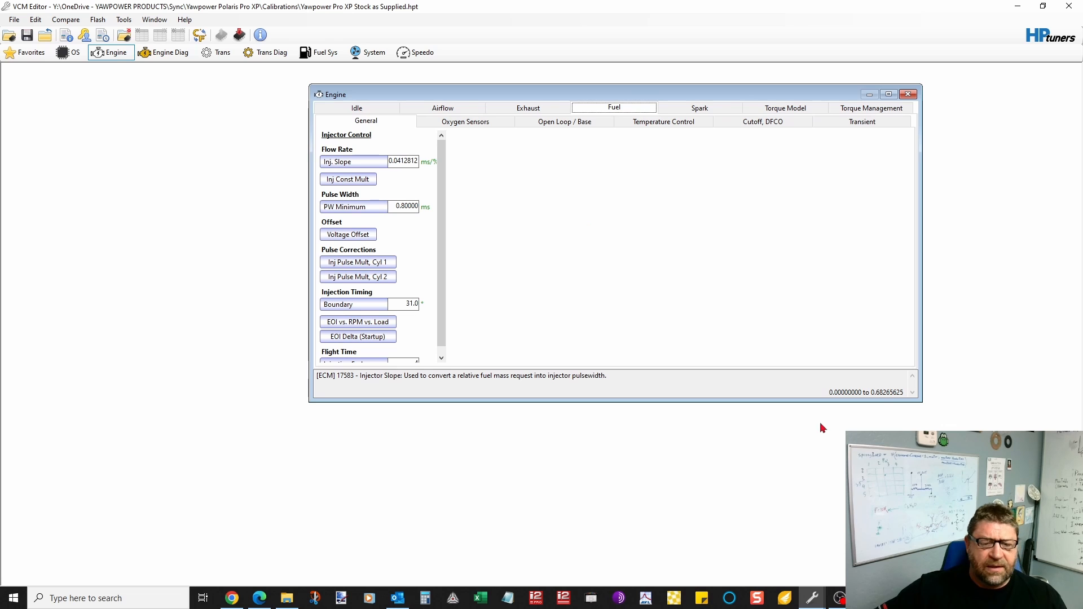
Switch back to the Data Generator in the browser and copy the calculated Inj. Slope value
left_click(259, 598)
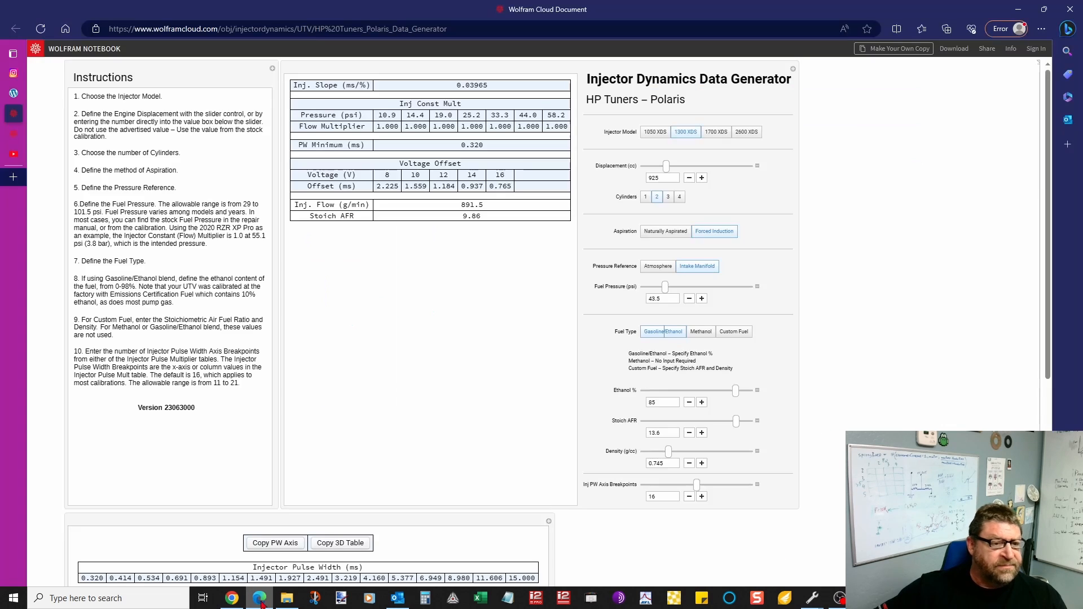
double_click(476, 86)
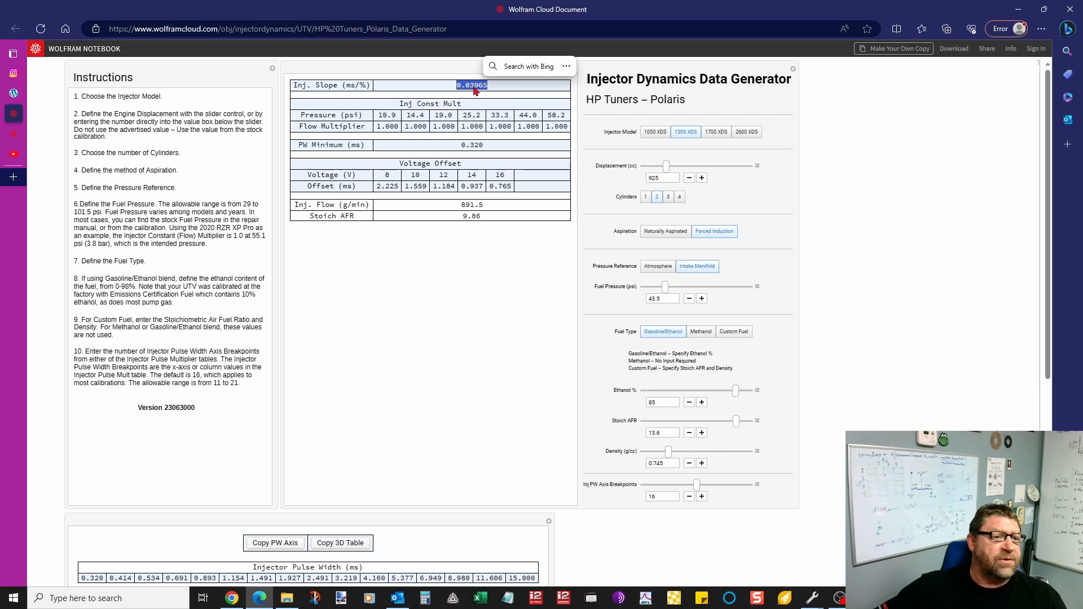
right_click(473, 91)
left_click(502, 98)
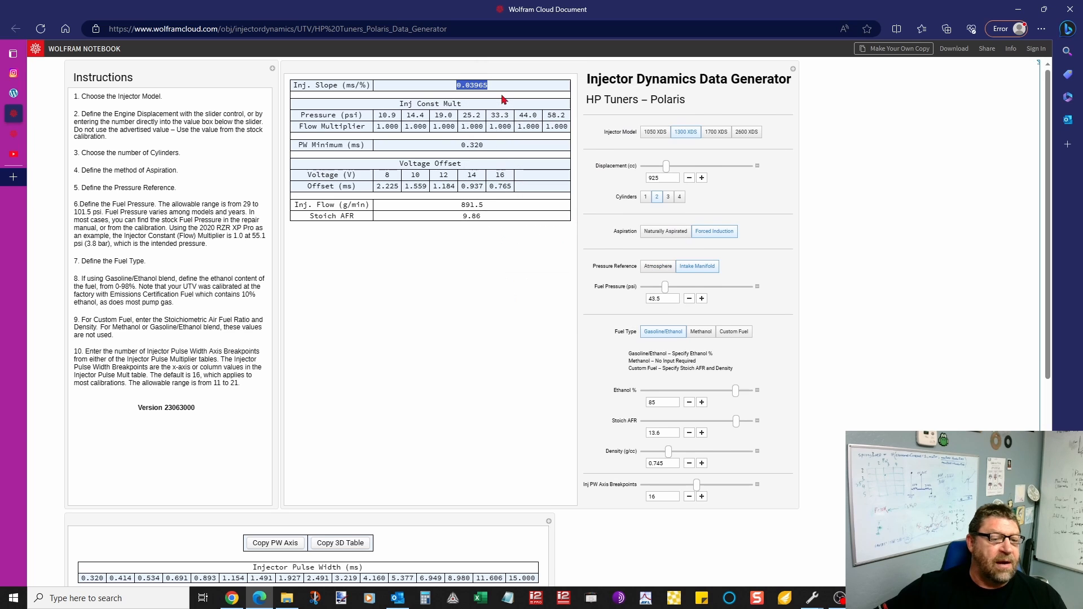
Paste 0.03965 ms/% as the Inj. Slope in VCM Editor, and open the Inj Const Mult table
mouse_move(813, 598)
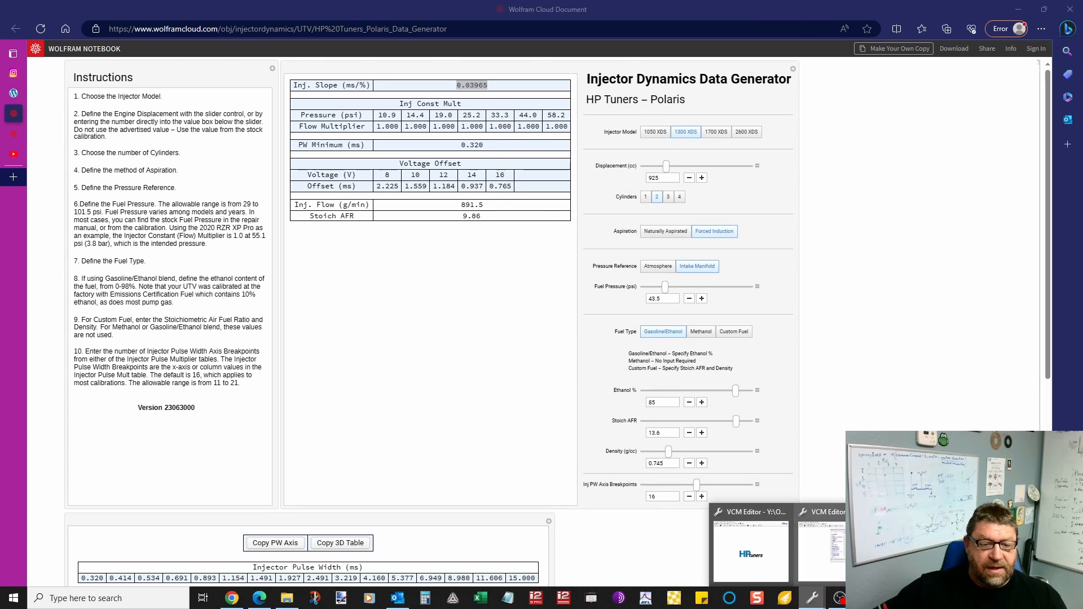
left_click(773, 541)
double_click(406, 161)
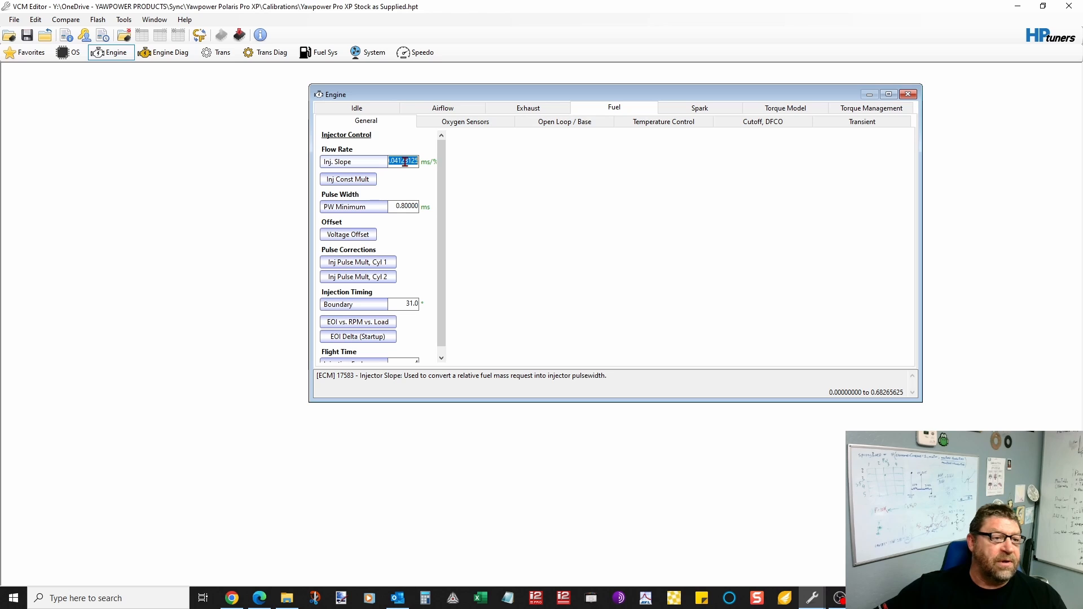
right_click(407, 160)
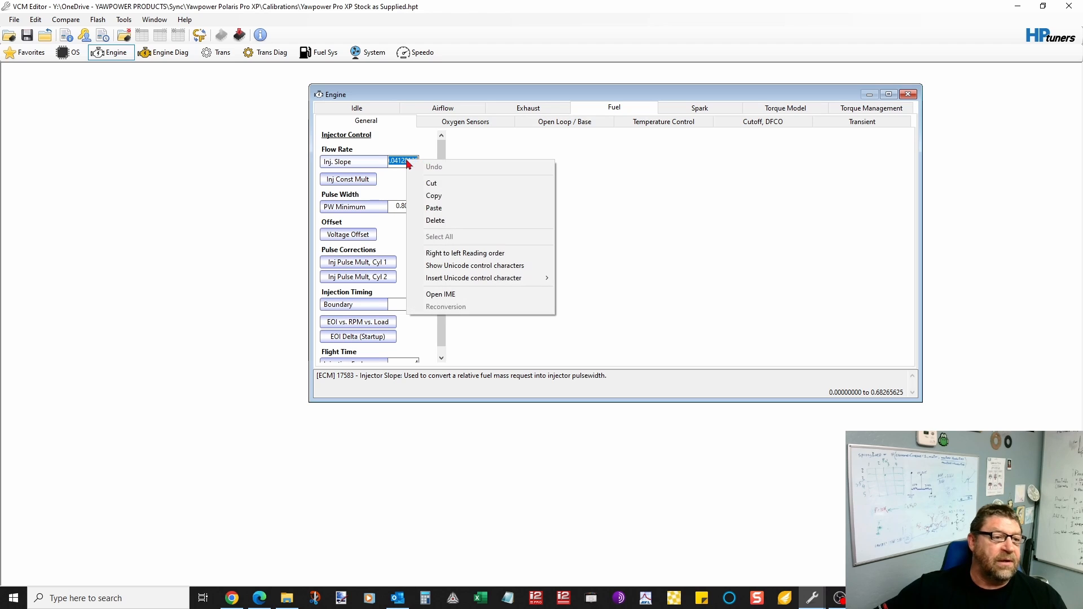
left_click(434, 208)
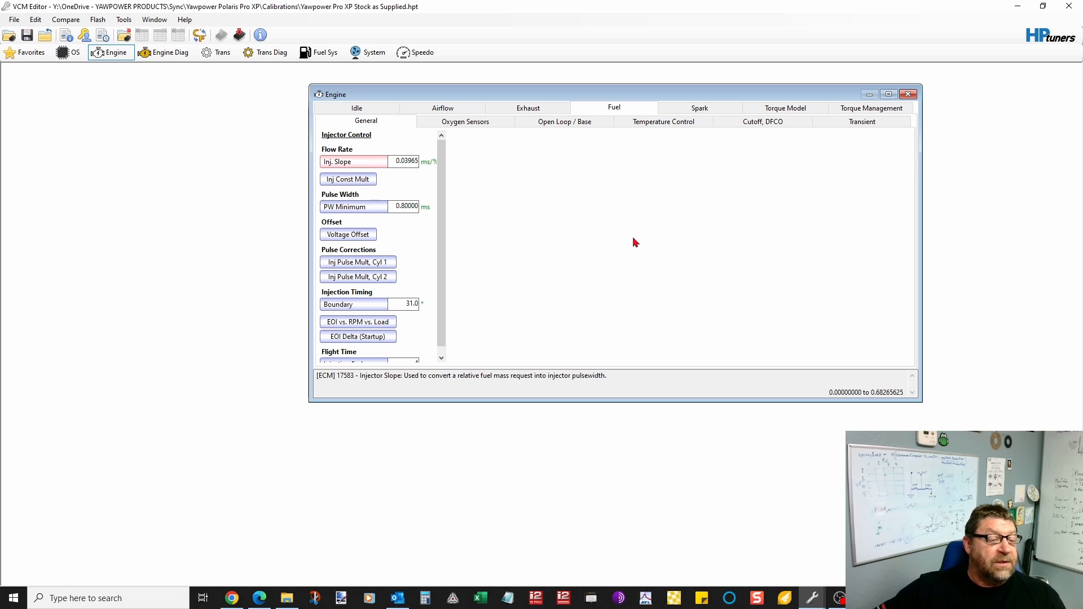
left_click(356, 179)
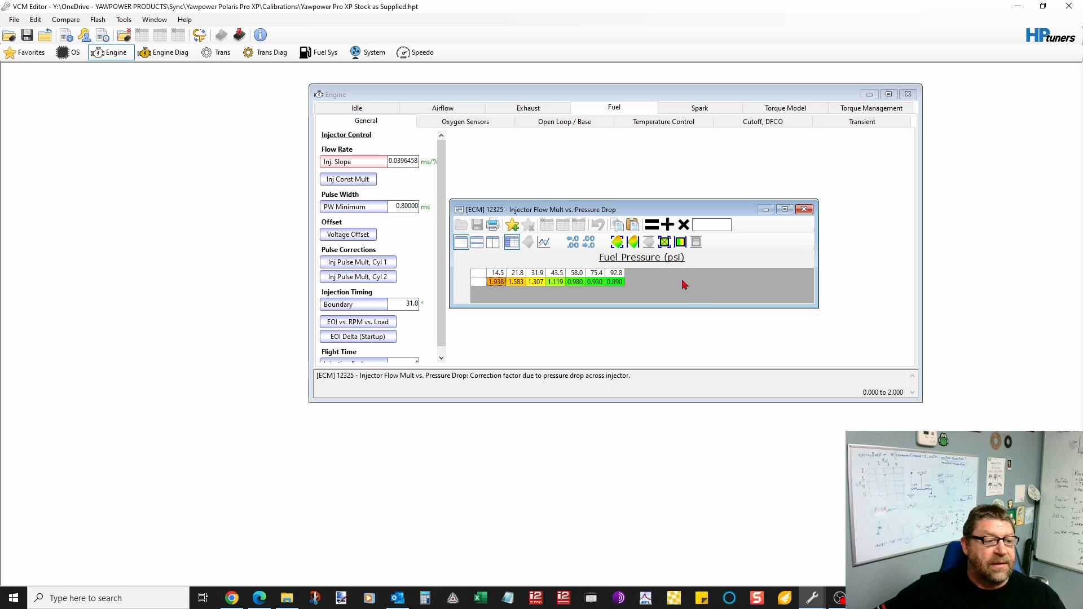
Open youtube.com in a new browser tab, search for injectordynamicstv and look through the Injector Dynamics TV channel page
left_click(259, 598)
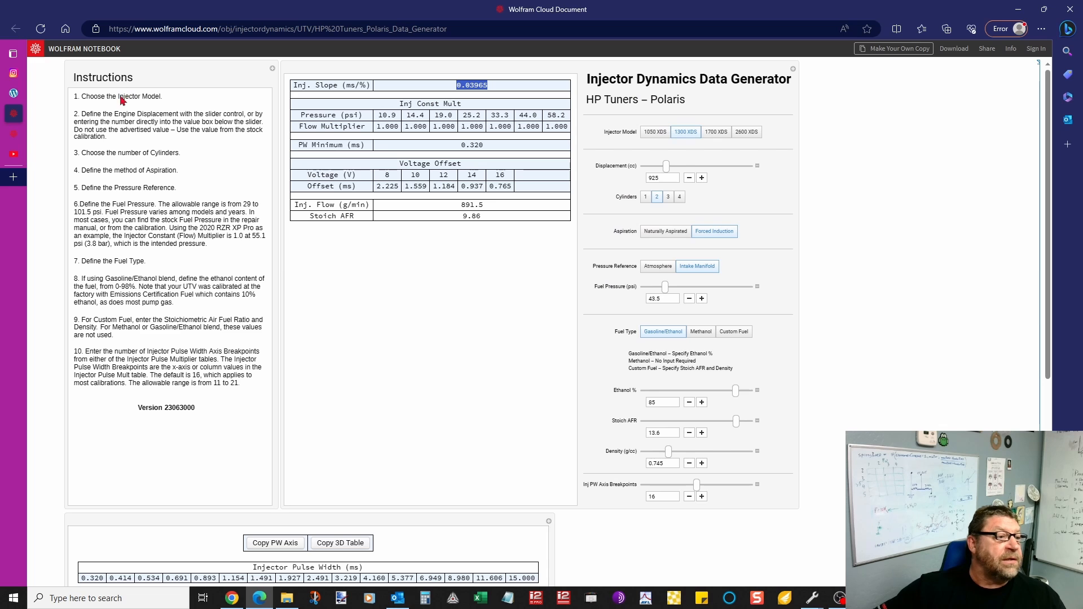
left_click(23, 178)
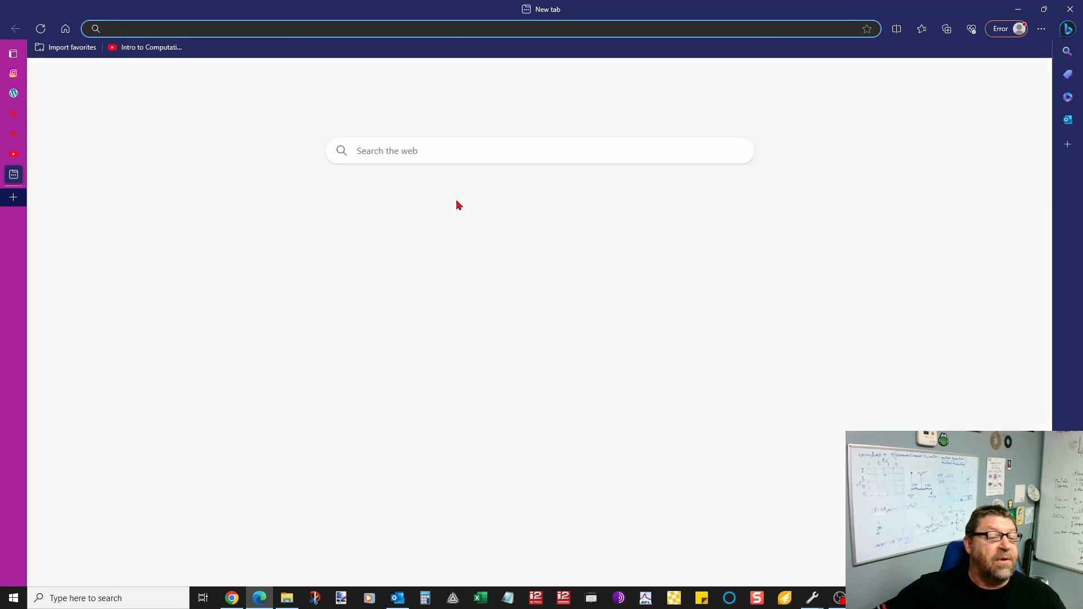
type("youtube.com")
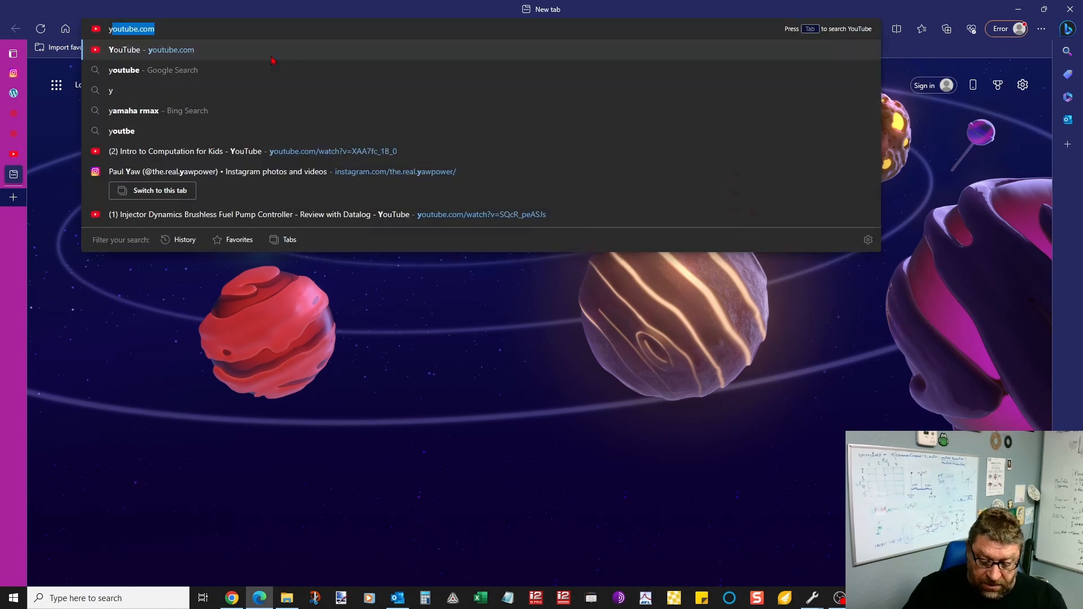
key("Return")
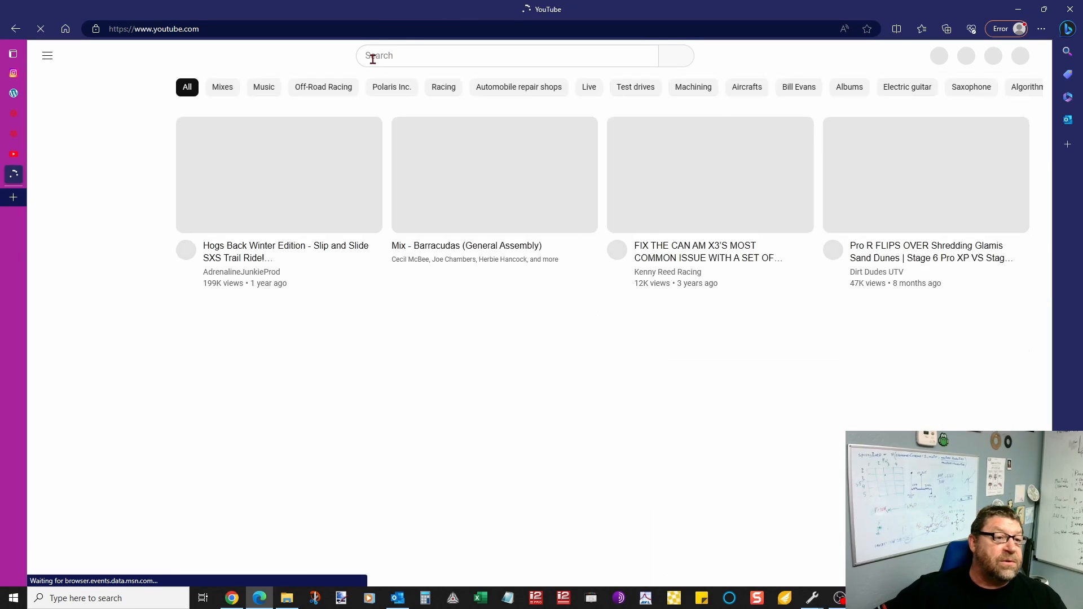
left_click(377, 55)
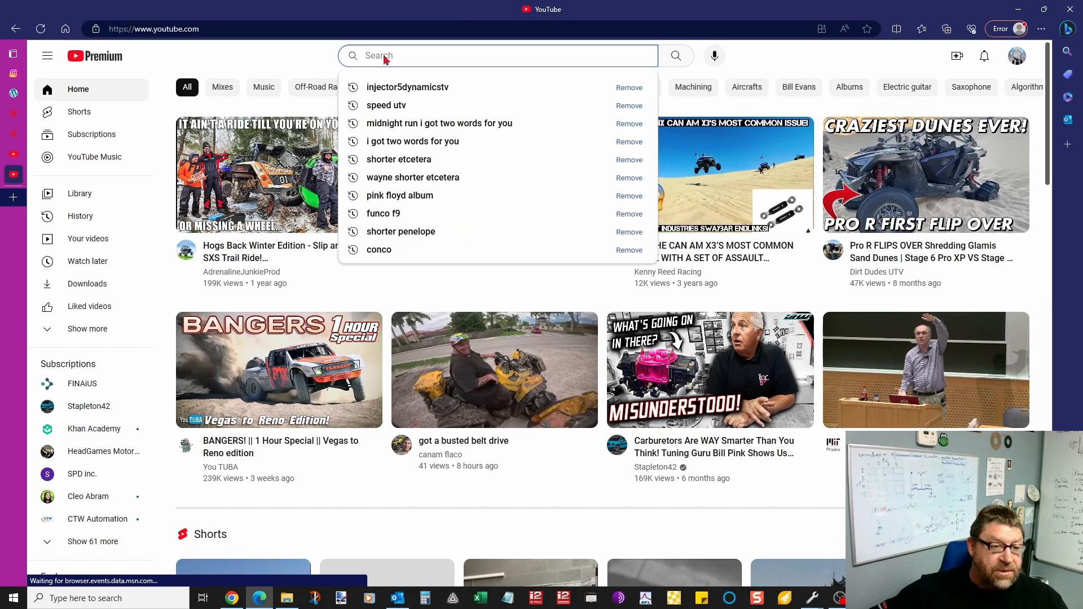
type("injector")
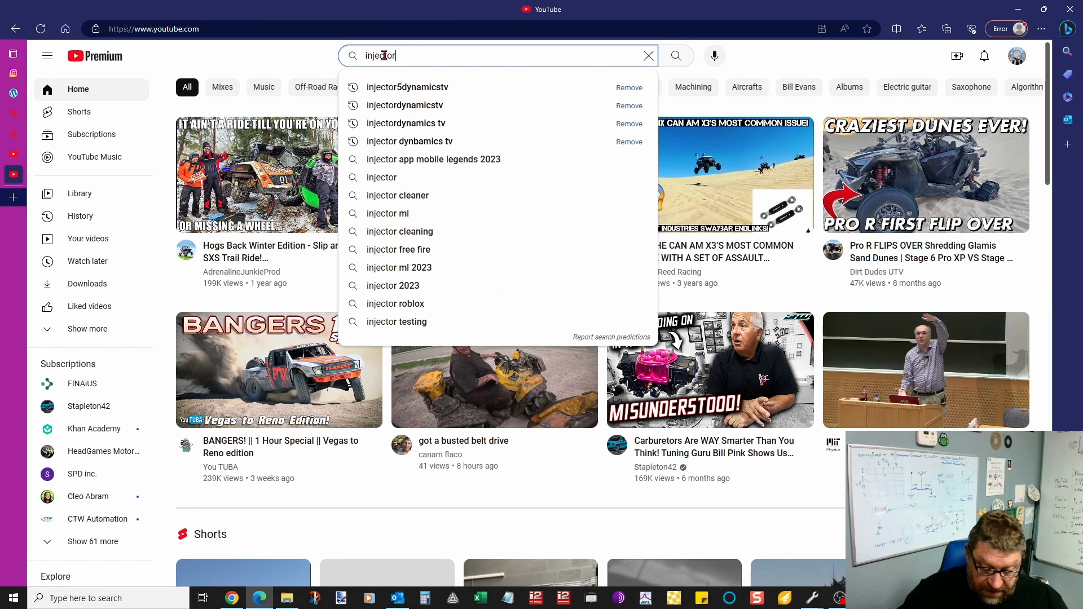
type("dynamicstv")
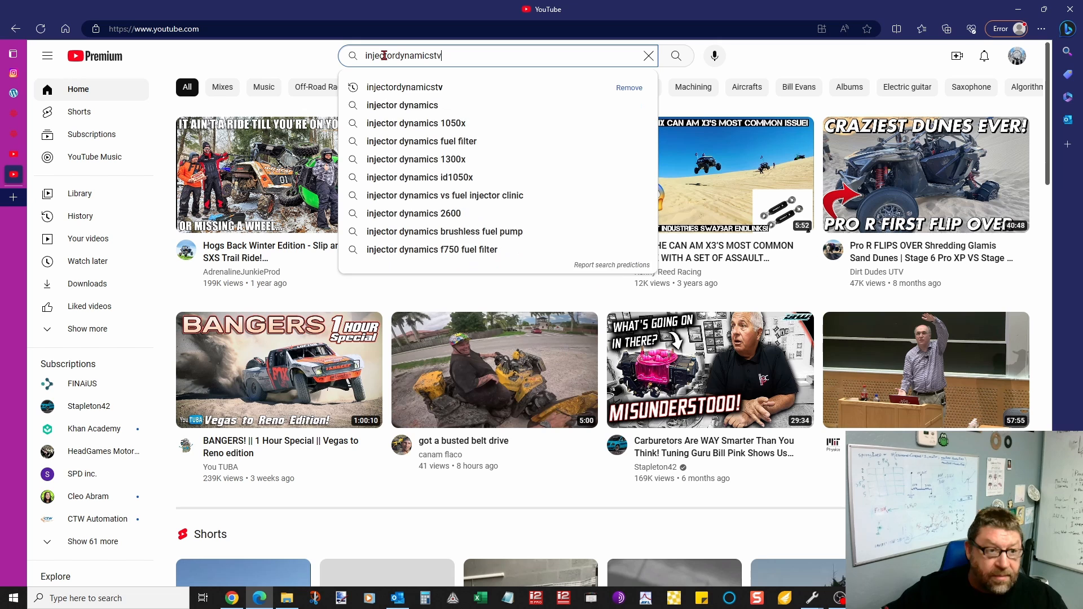
key("Return")
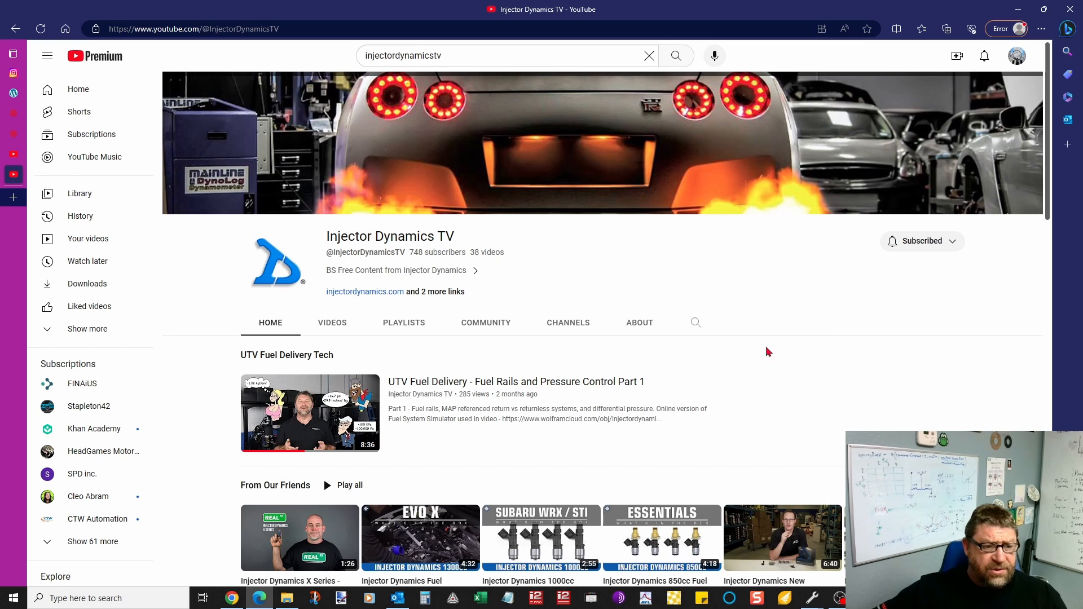
scroll(724, 342, "down", 18)
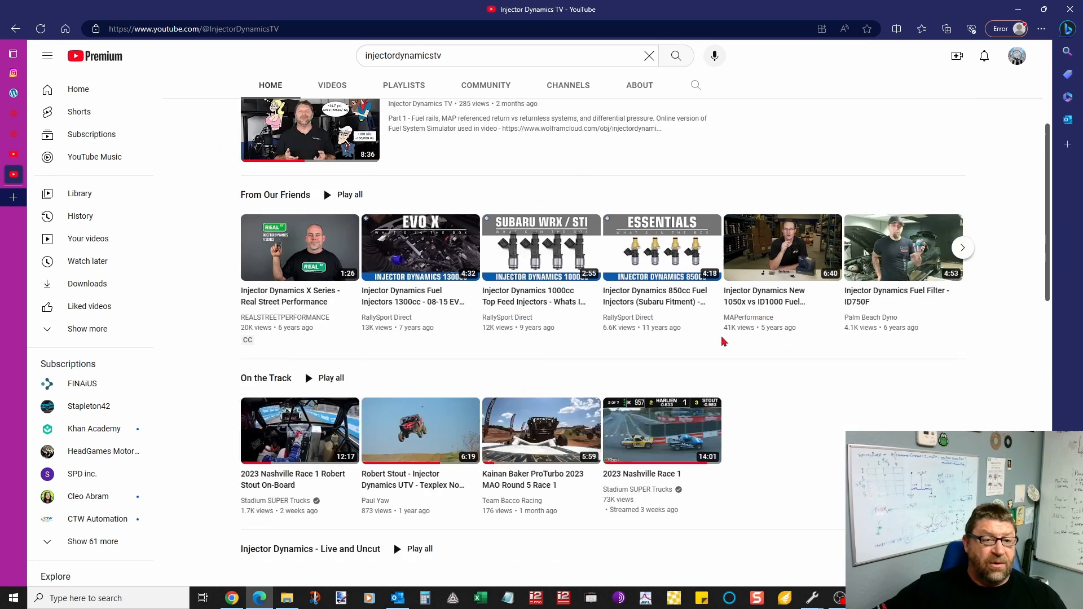
scroll(724, 341, "up", 18)
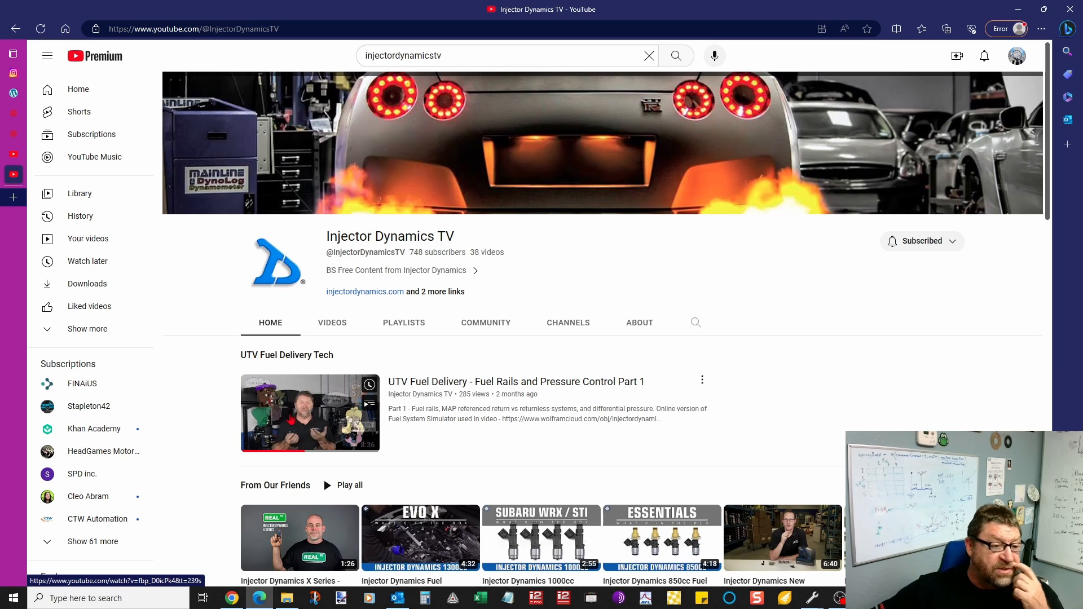
scroll(652, 302, "down", 2)
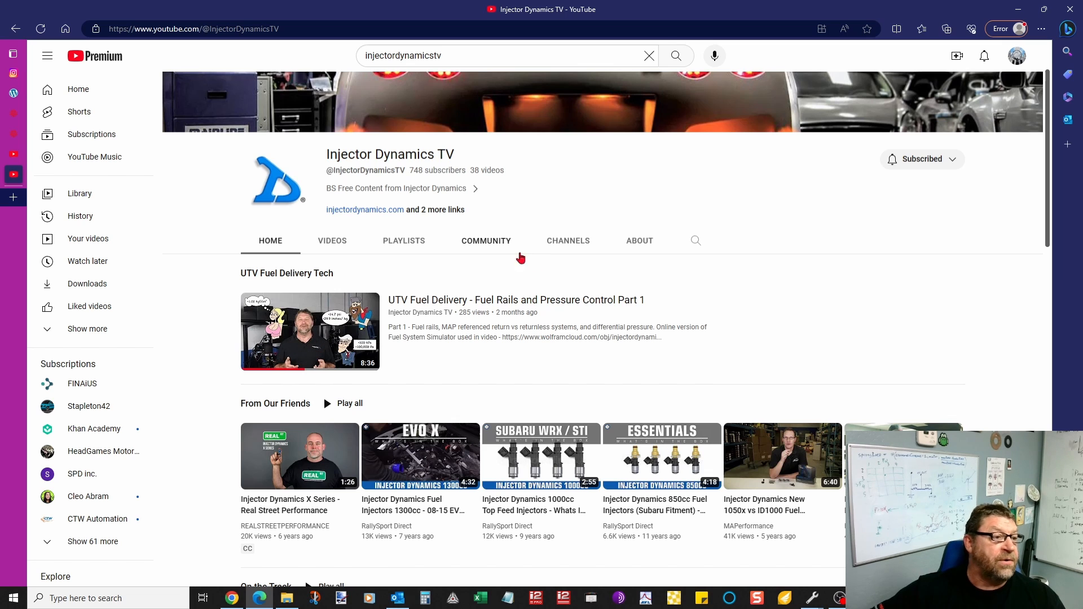
Return to the Data Generator page and copy the seven pressure values of the Inj Const Mult table
left_click(81, 116)
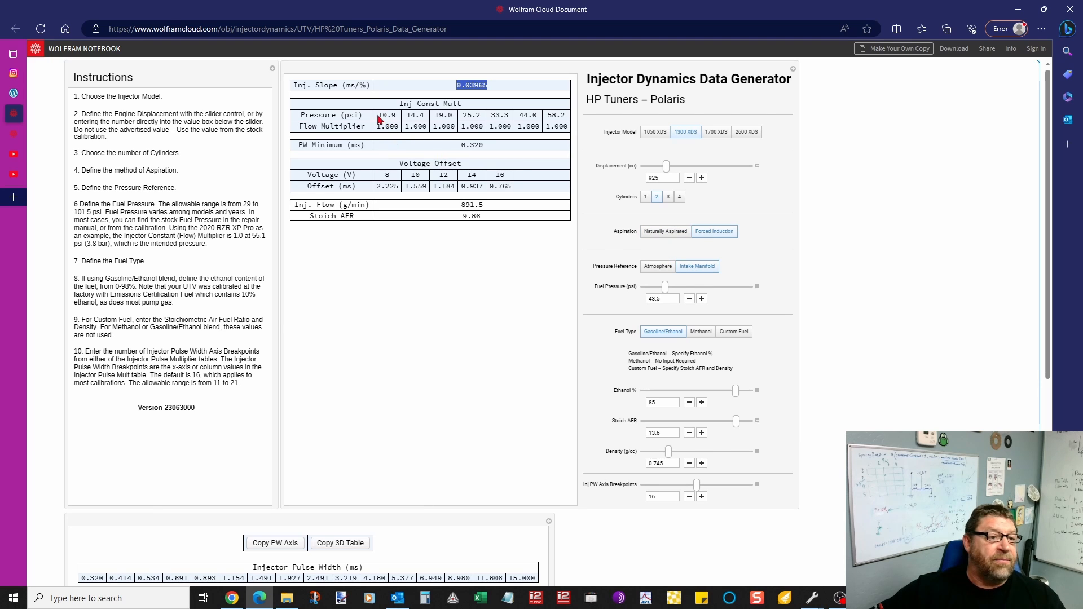
left_click_drag(378, 117, 557, 119)
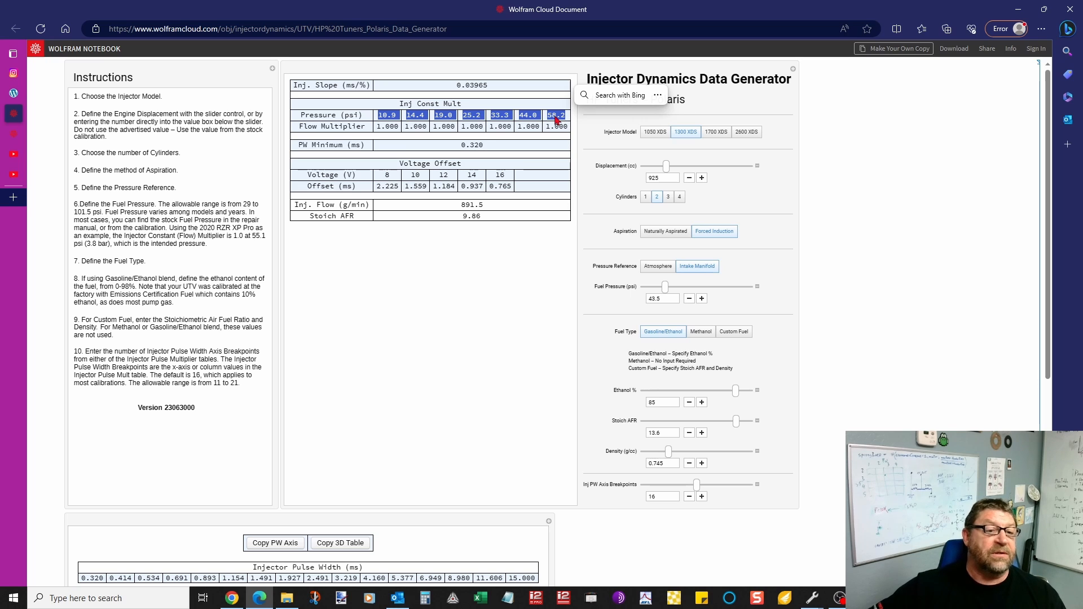
right_click(555, 119)
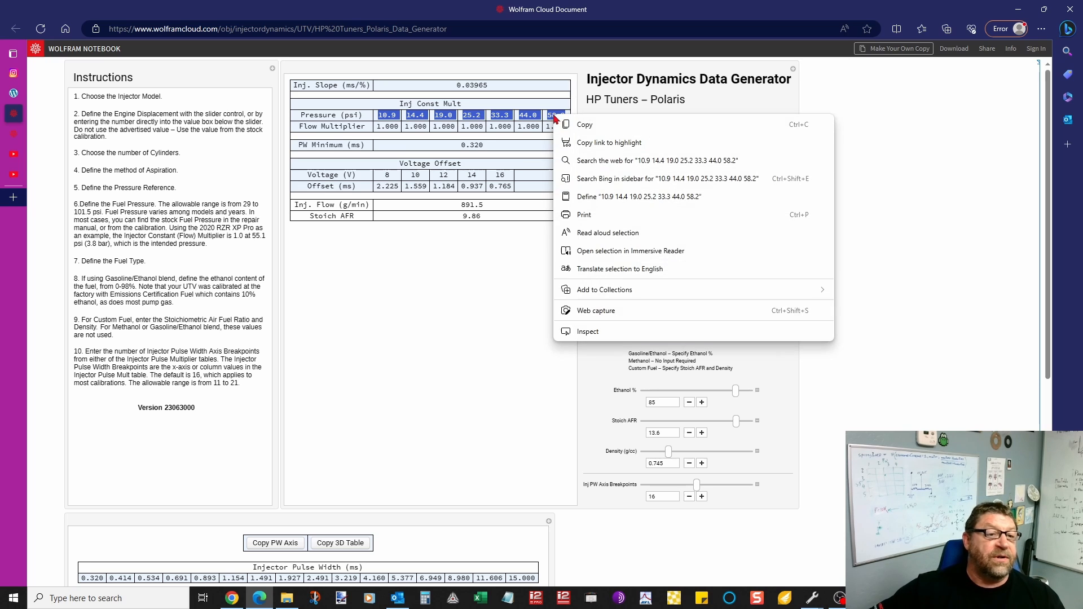
left_click(582, 125)
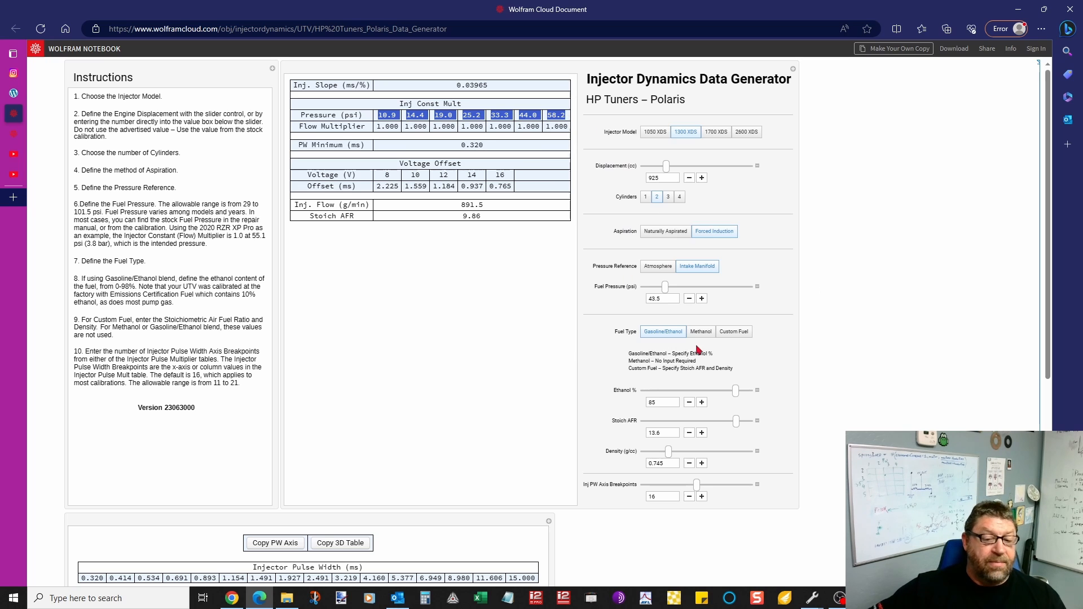
In VCM Editor, paste 10.9, 14.4, 19.0, 25.2, 33.3, 44.0 and 58.2 psi into the Inj Const Mult fuel pressure axis and close the table
left_click(813, 598)
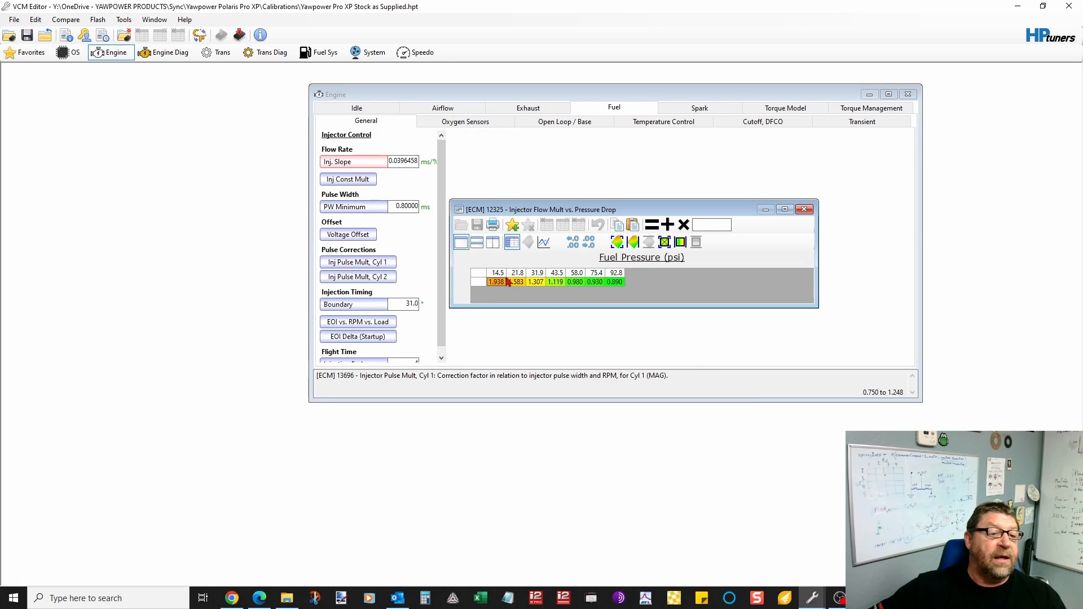
left_click(644, 259)
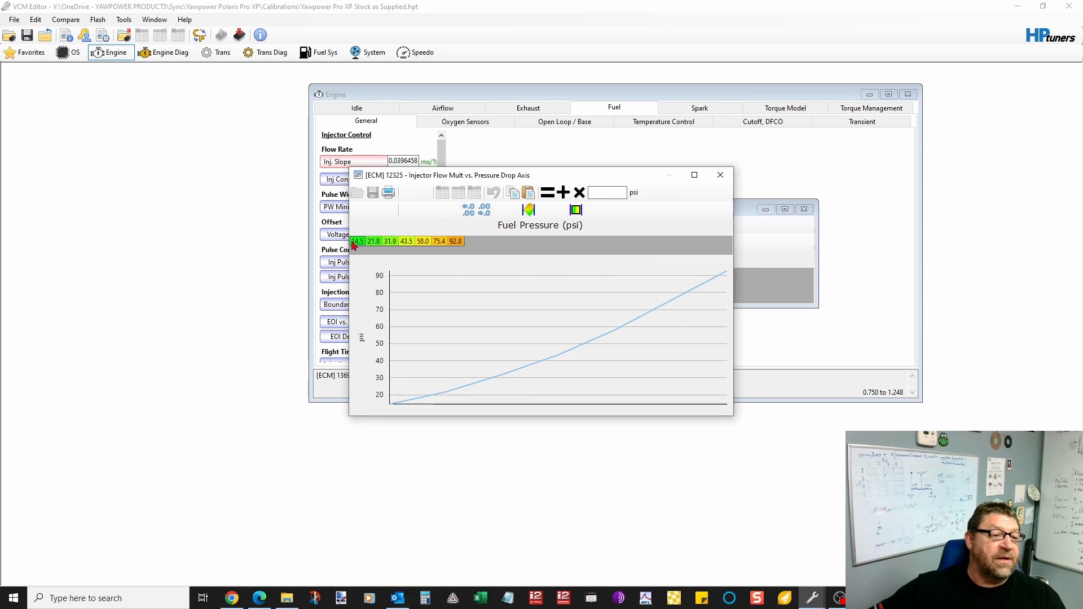
left_click_drag(354, 245, 461, 245)
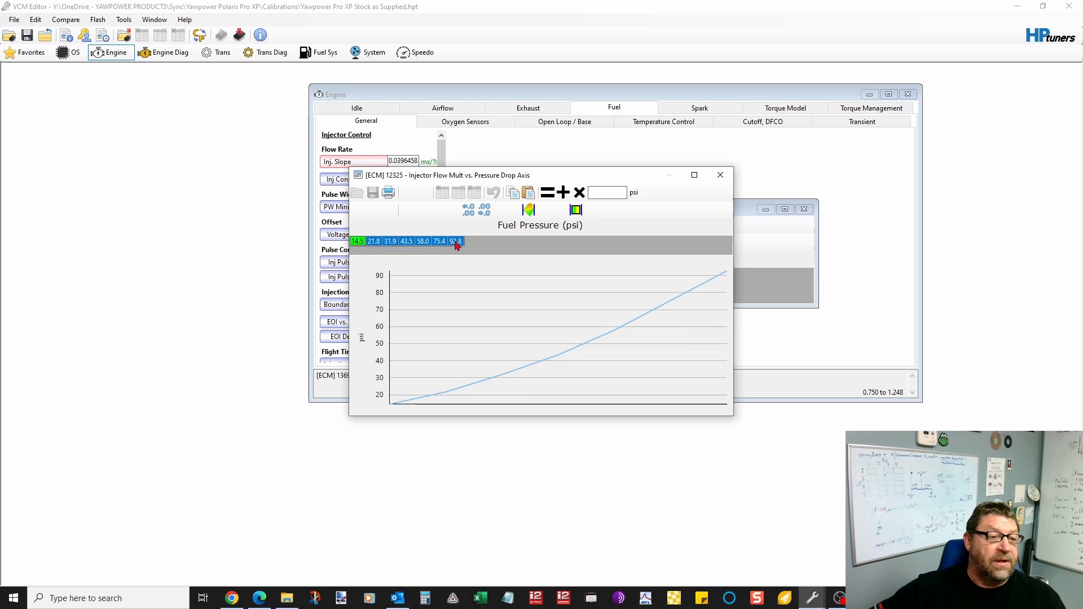
right_click(457, 244)
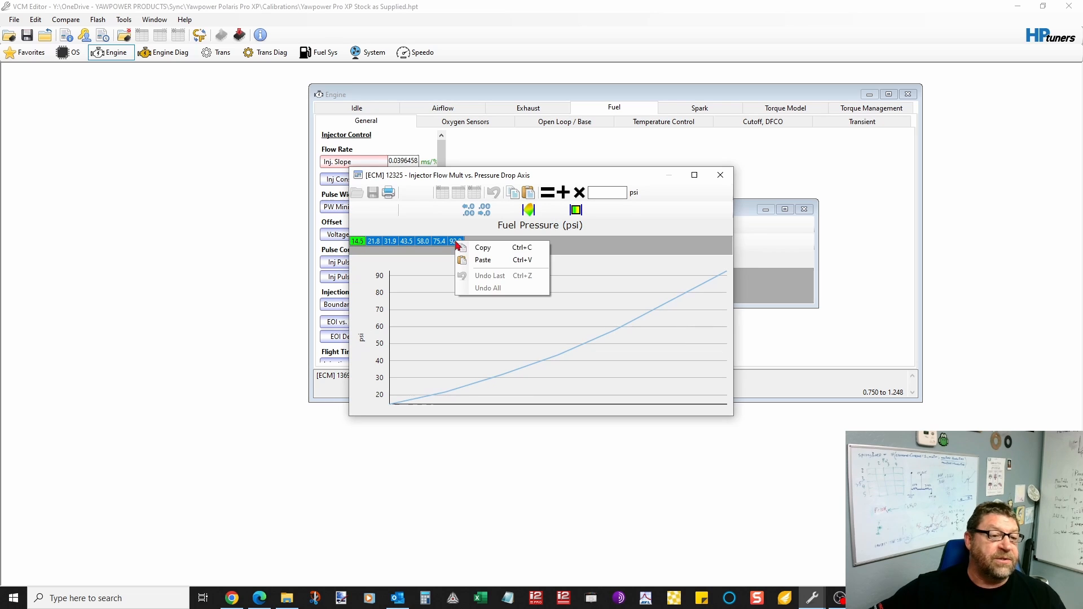
left_click(482, 262)
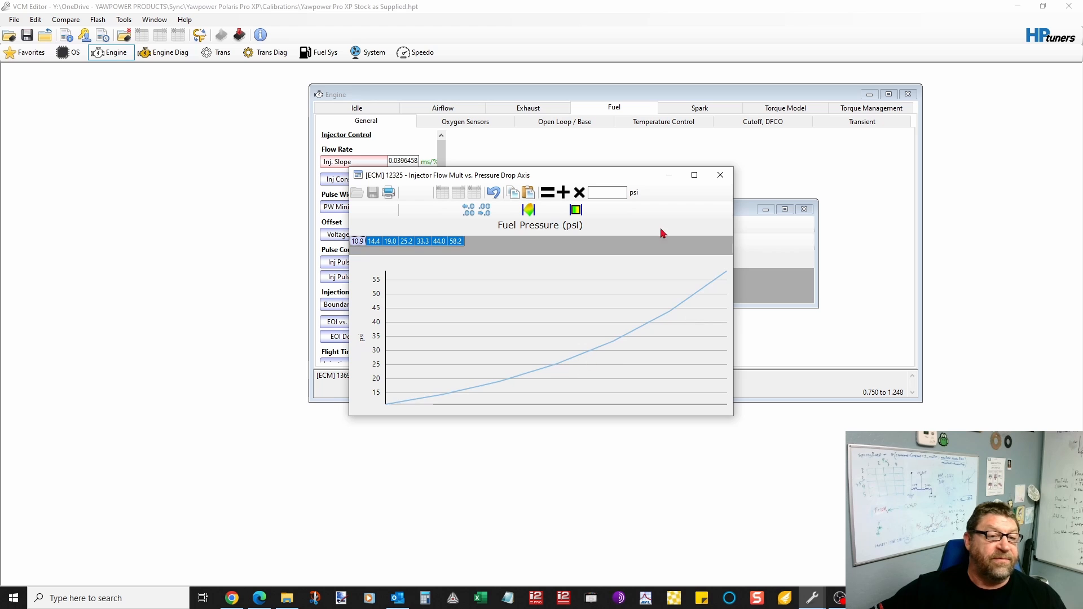
left_click(720, 176)
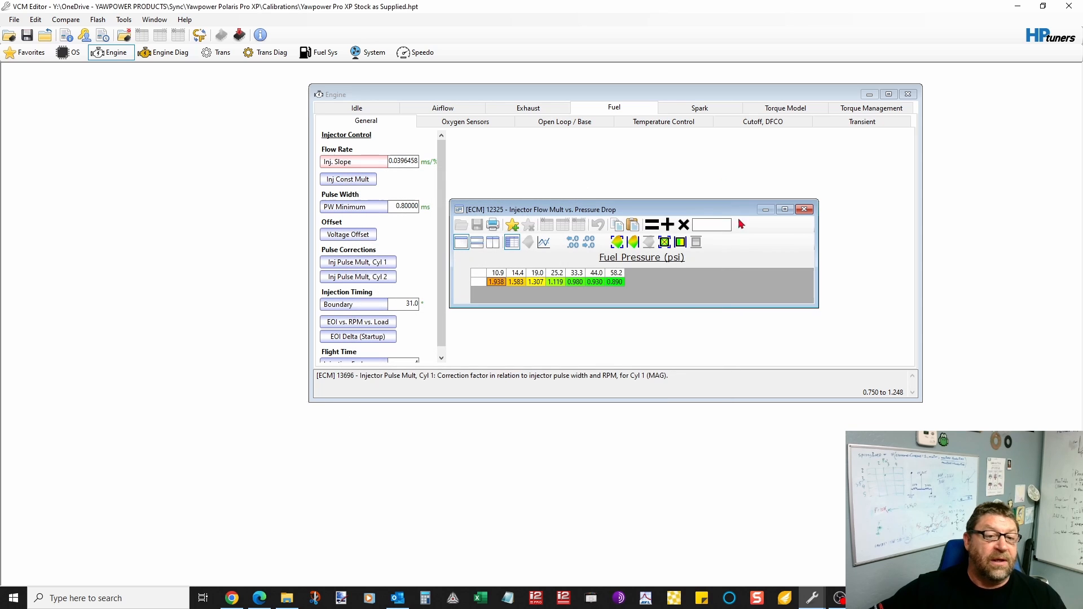
left_click(805, 210)
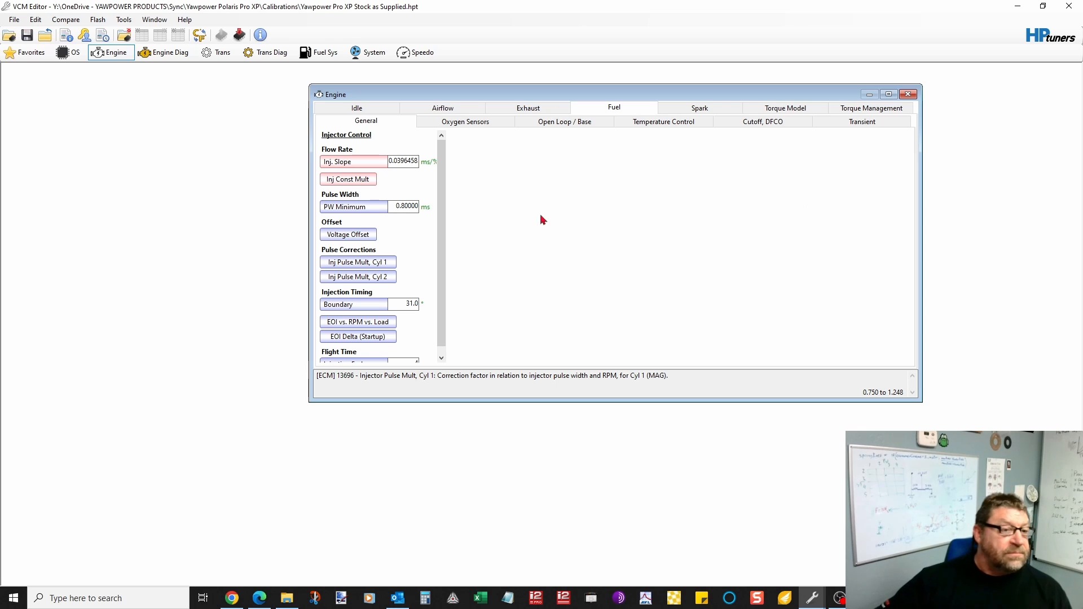
Reopen the Inj Const Mult table in VCM Editor and return to the Data Generator page in the browser
left_click(351, 180)
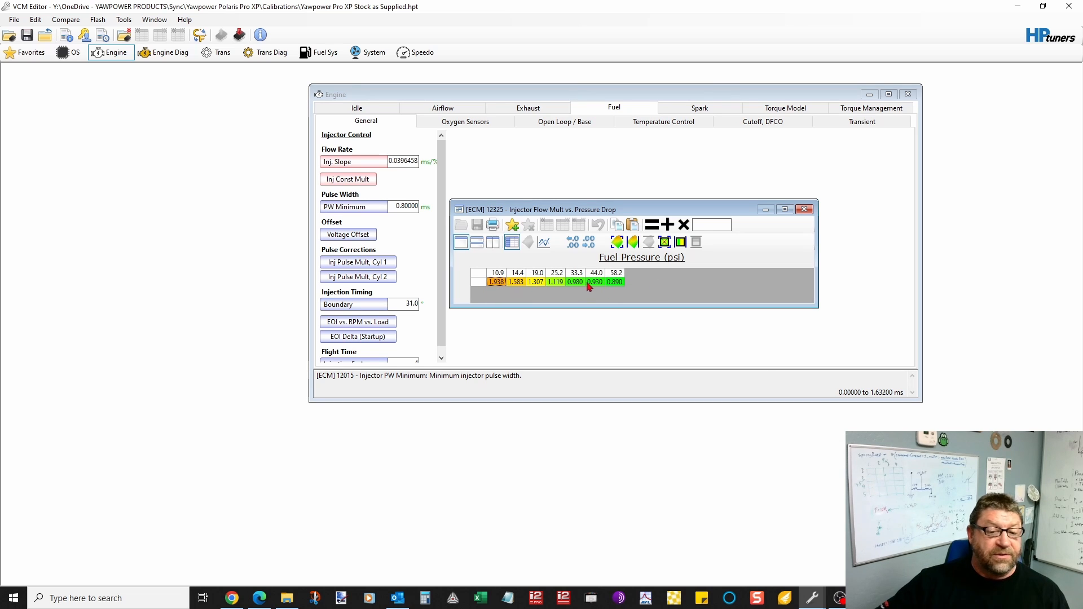
left_click(813, 602)
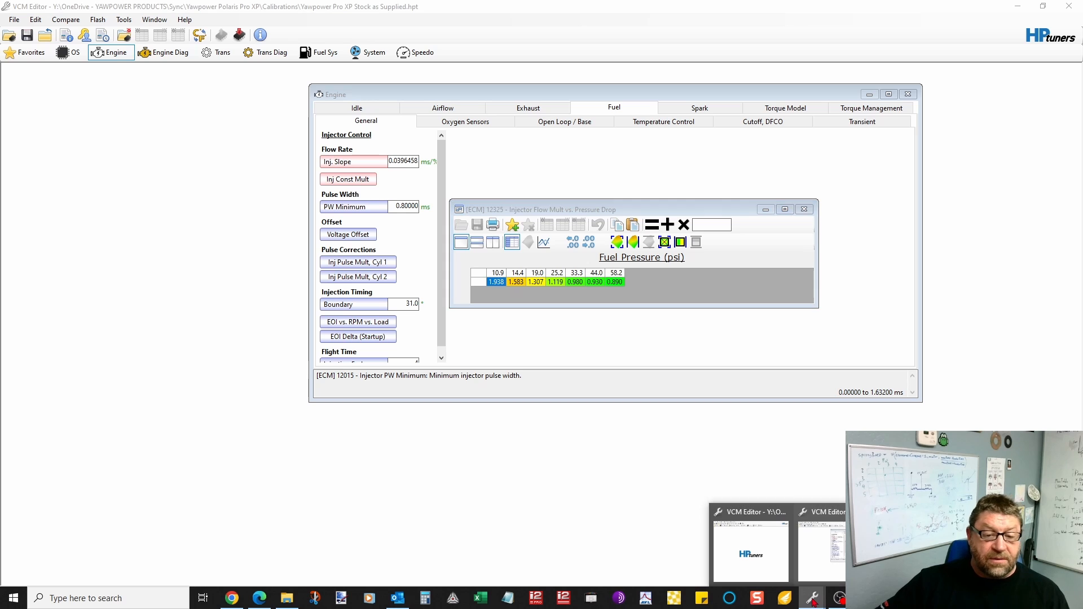
left_click(259, 602)
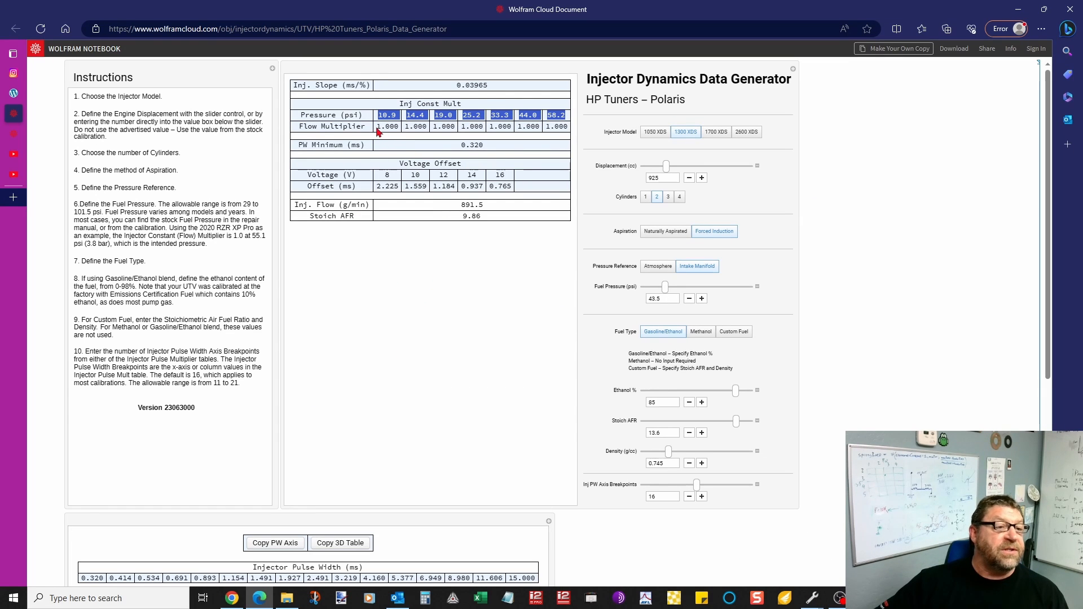
Compare the Flow Multiplier row by switching the pressure reference to Atmosphere and back to Intake Manifold
left_click_drag(376, 129, 566, 131)
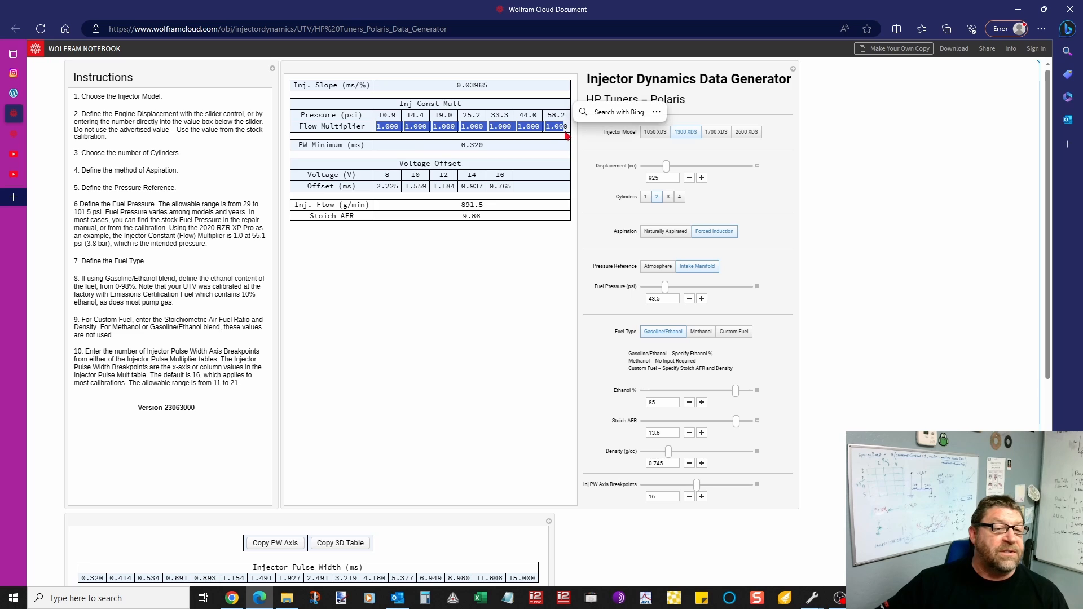
left_click(567, 131)
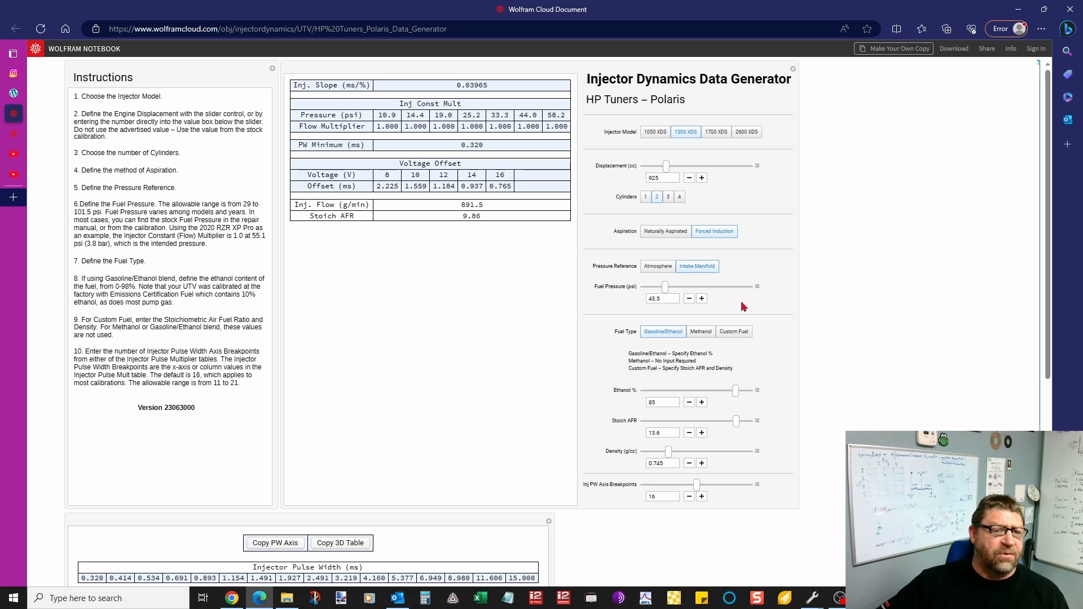
left_click(661, 272)
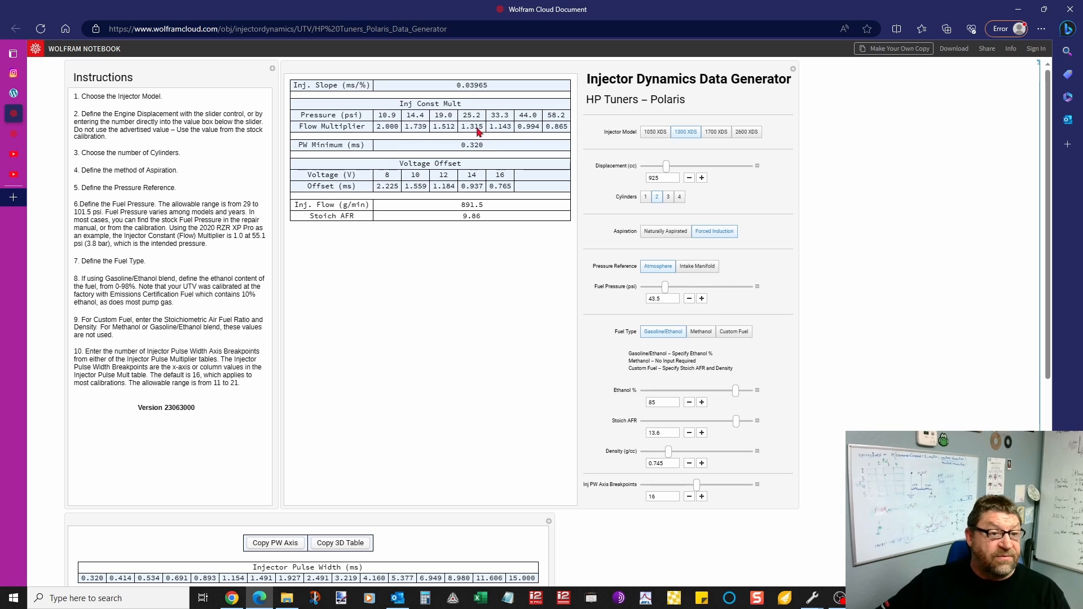
left_click(701, 271)
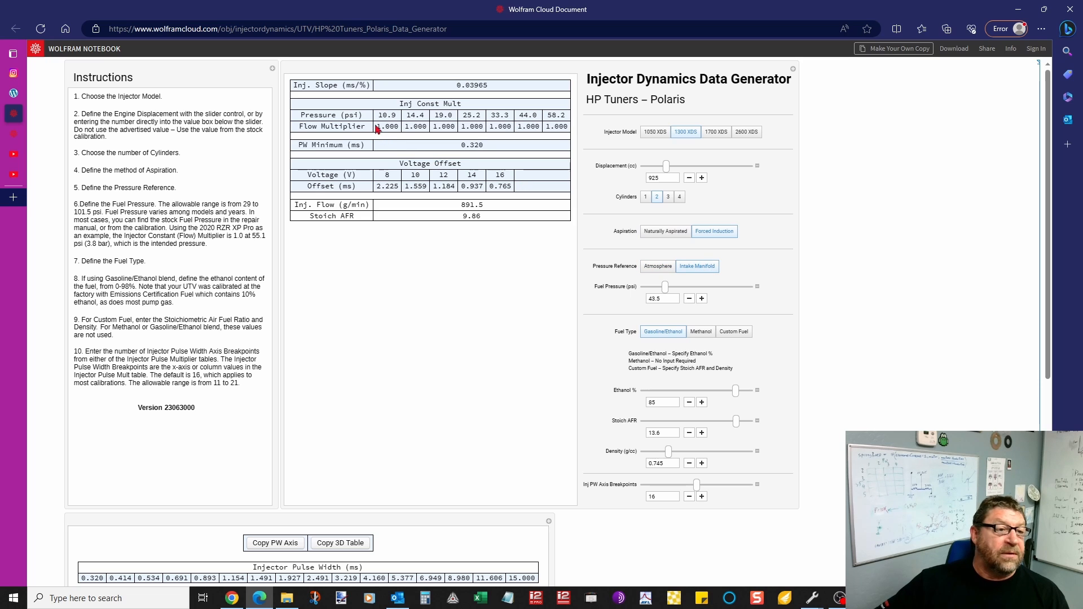
Copy the seven Flow Multiplier values of the Inj Const Mult table from the Data Generator
left_click_drag(377, 127, 556, 132)
right_click(556, 131)
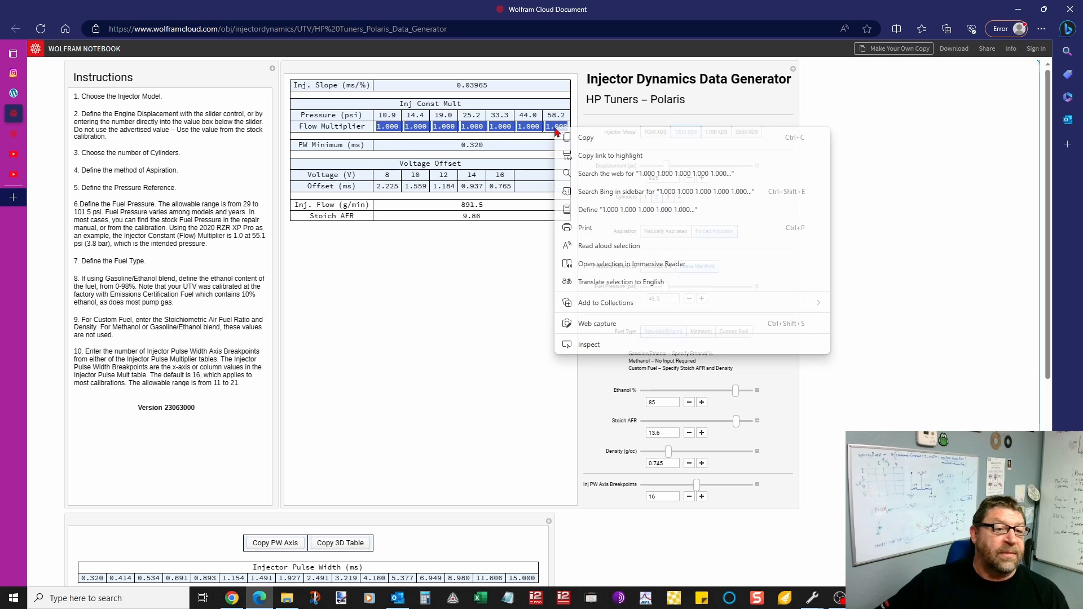
left_click(590, 140)
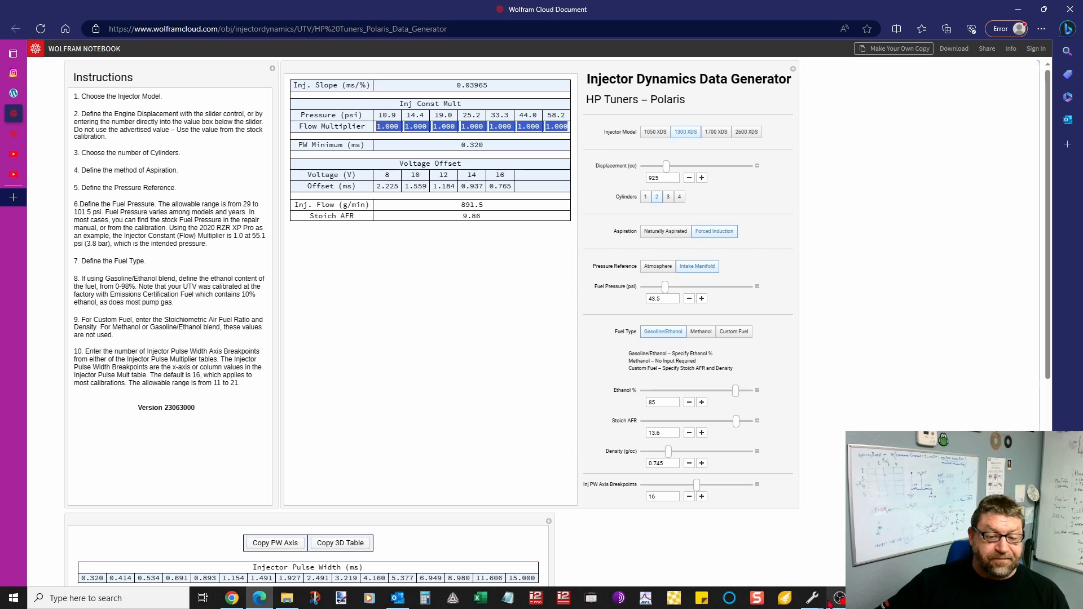
In VCM Editor, paste 1.000 into all seven cells of the Injector Flow Mult vs. Pressure Drop table and close it
mouse_move(813, 598)
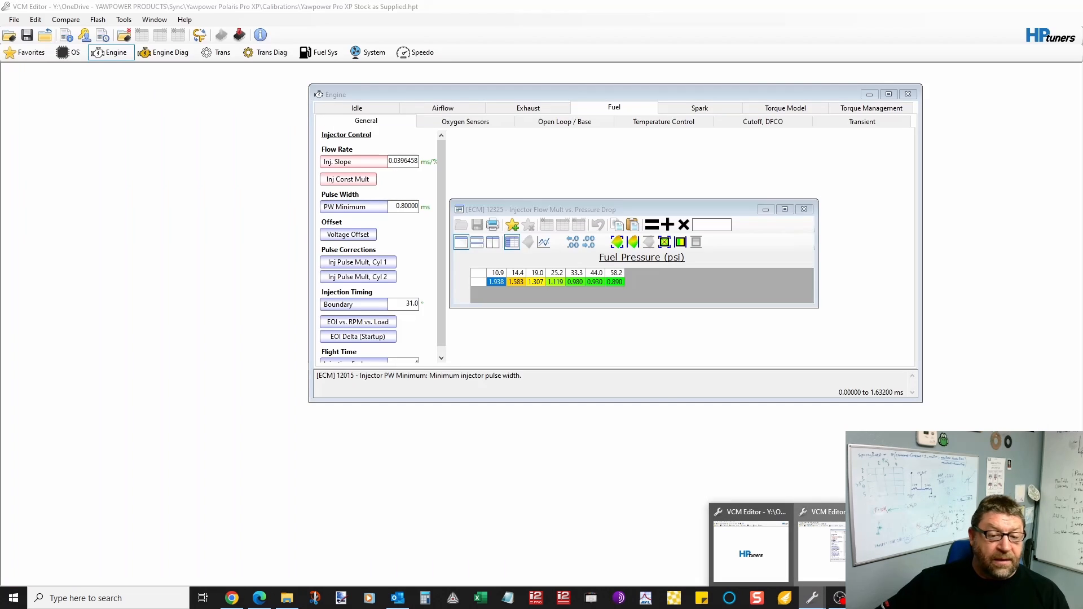
left_click(821, 545)
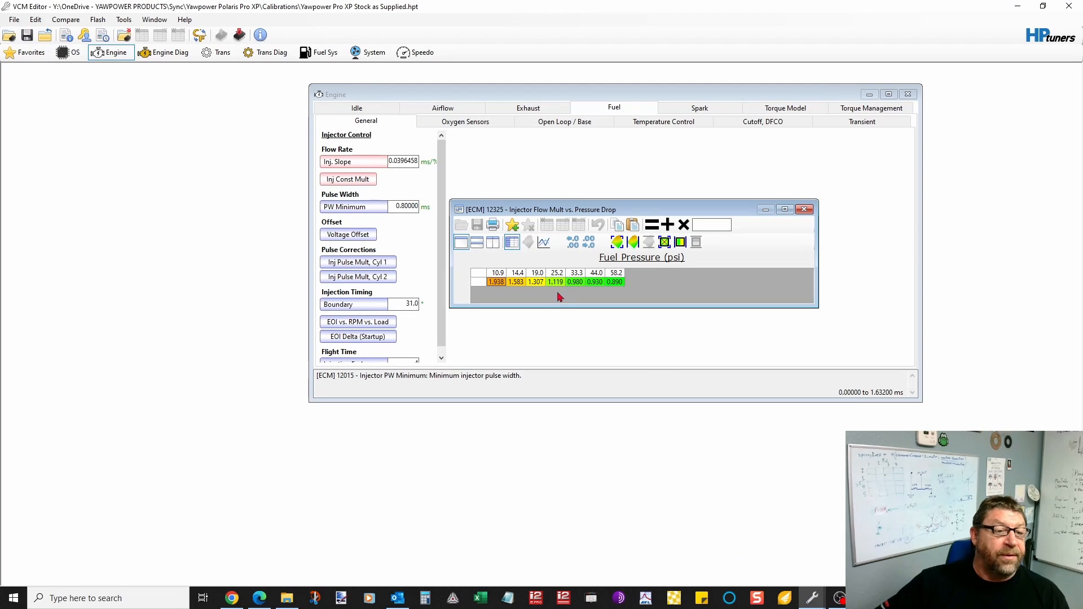
left_click_drag(496, 282, 611, 285)
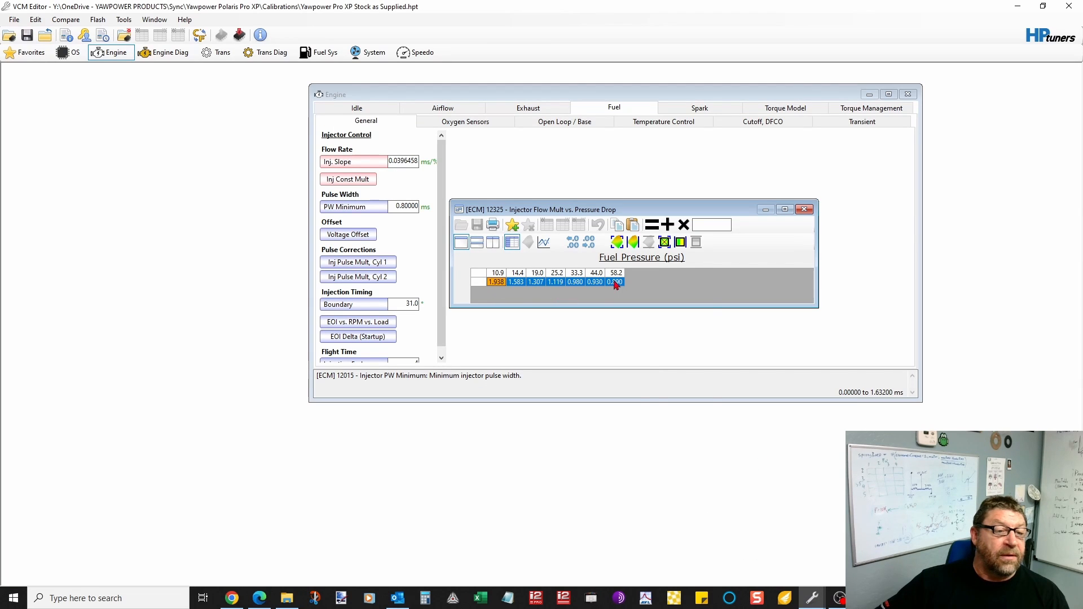
right_click(611, 284)
left_click(641, 313)
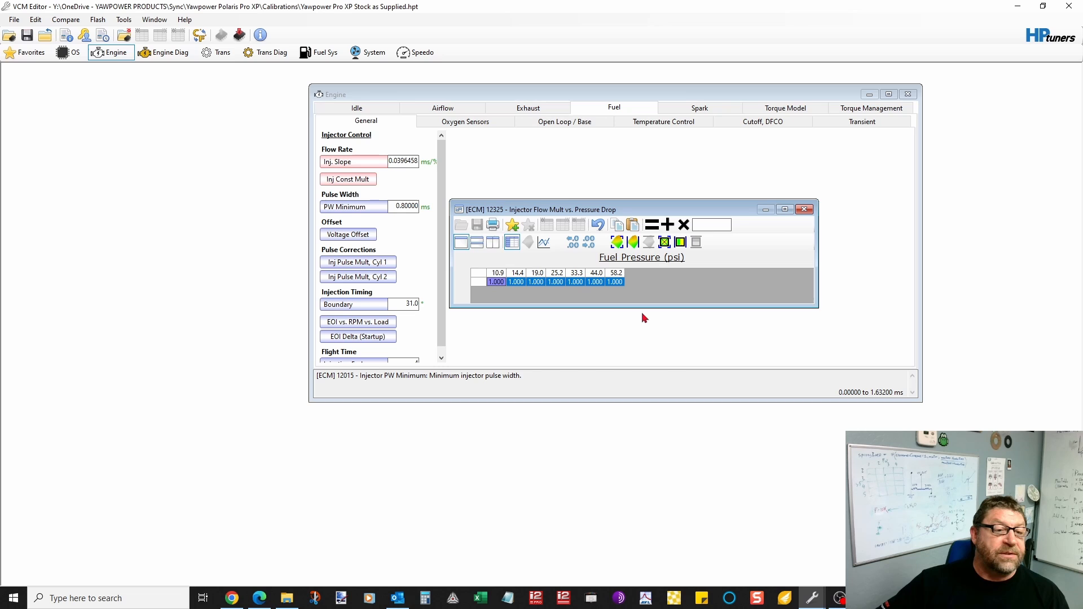
left_click(804, 209)
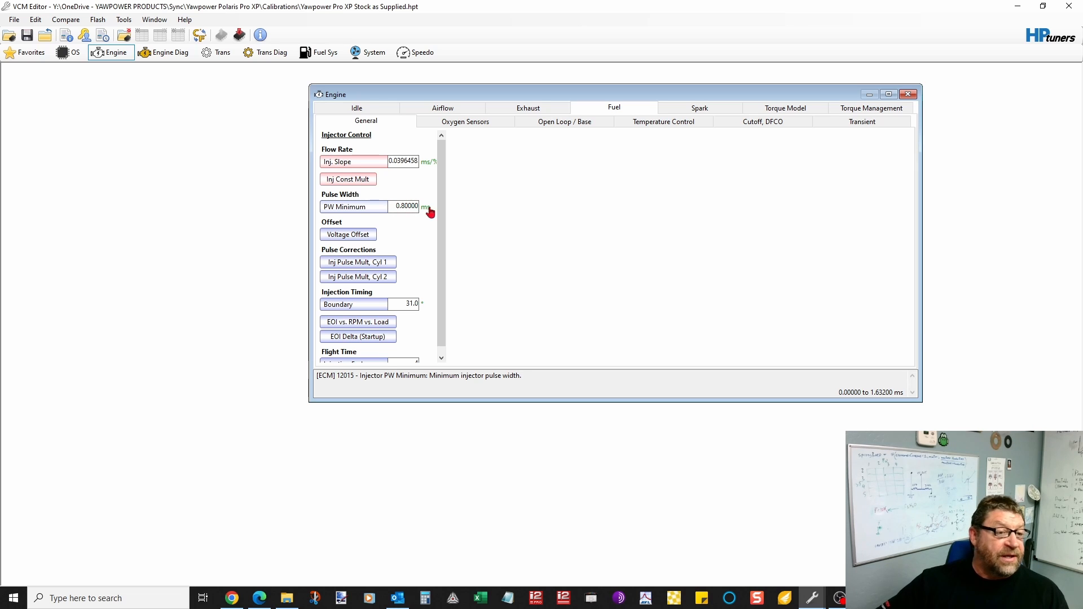
Switch back to the Data Generator page and copy the PW Minimum value
left_click(813, 598)
left_click(750, 550)
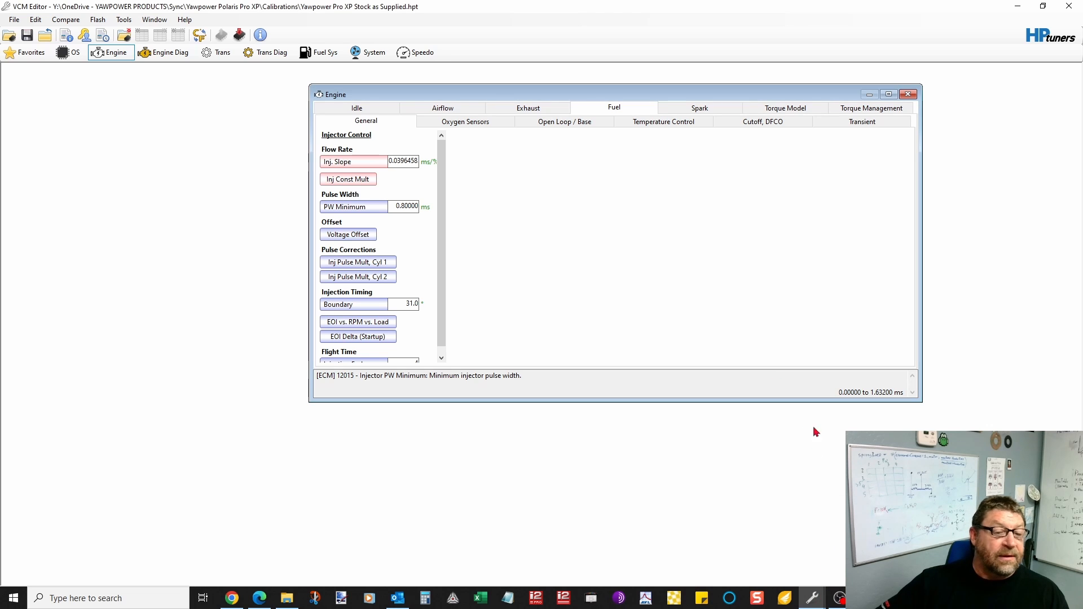
left_click(259, 599)
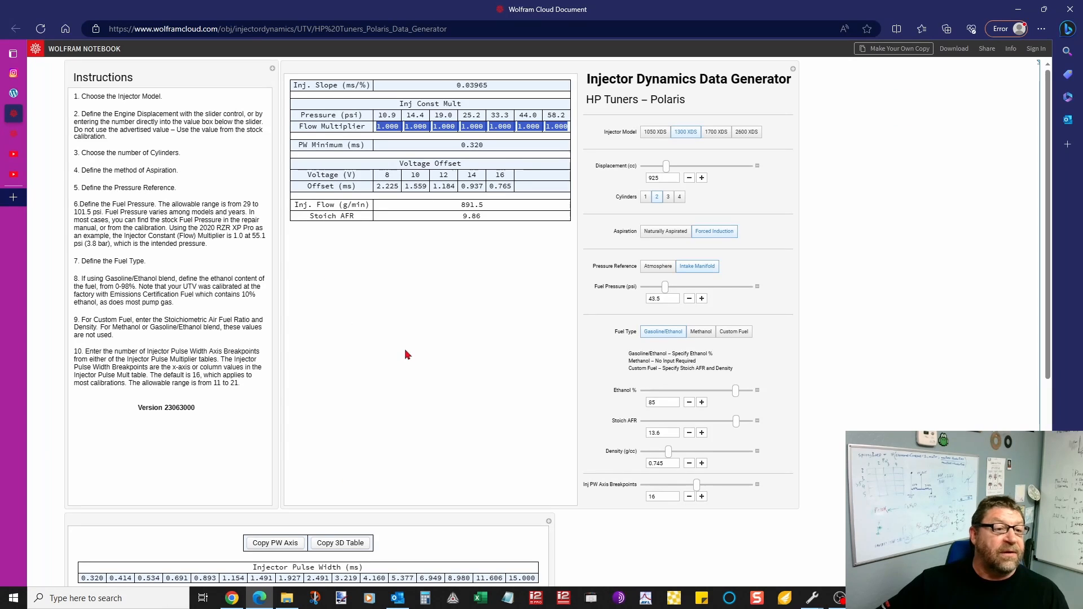
double_click(473, 146)
right_click(476, 146)
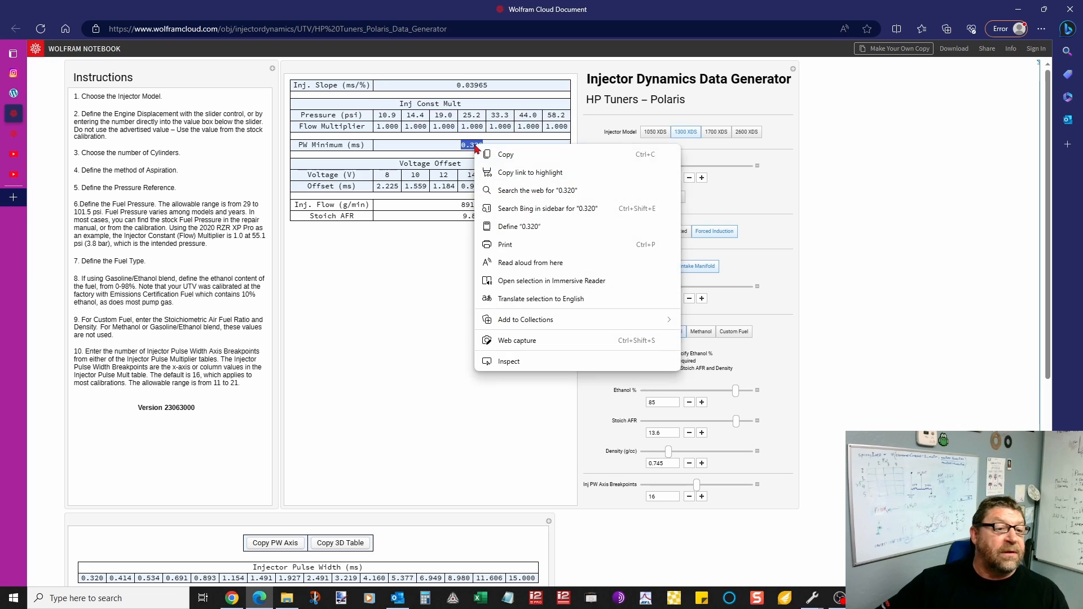
left_click(504, 157)
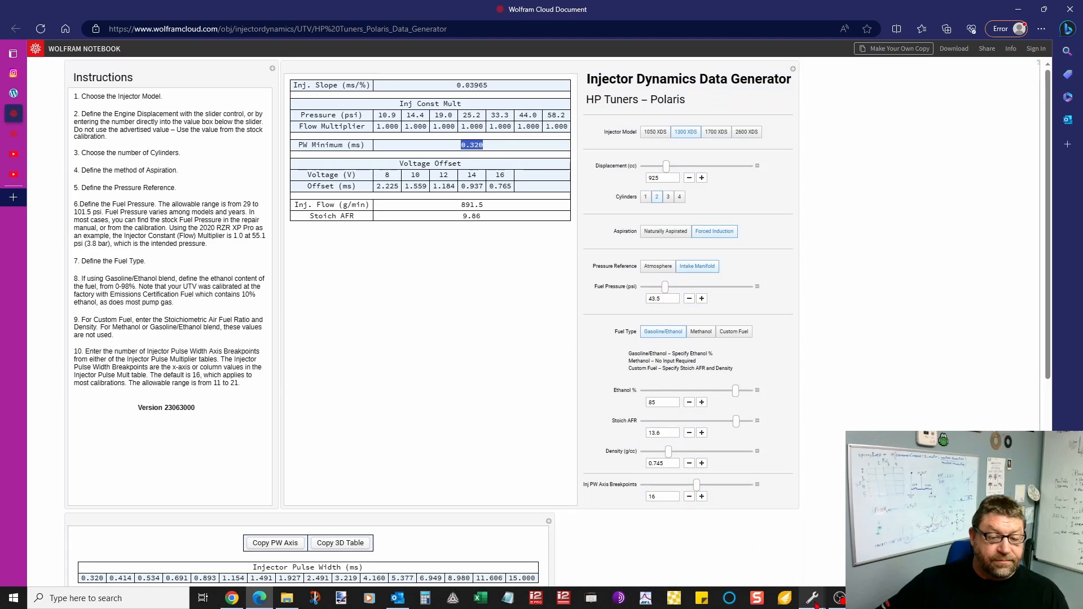
In VCM Editor, paste 0.320 ms as the injector PW Minimum
left_click(751, 550)
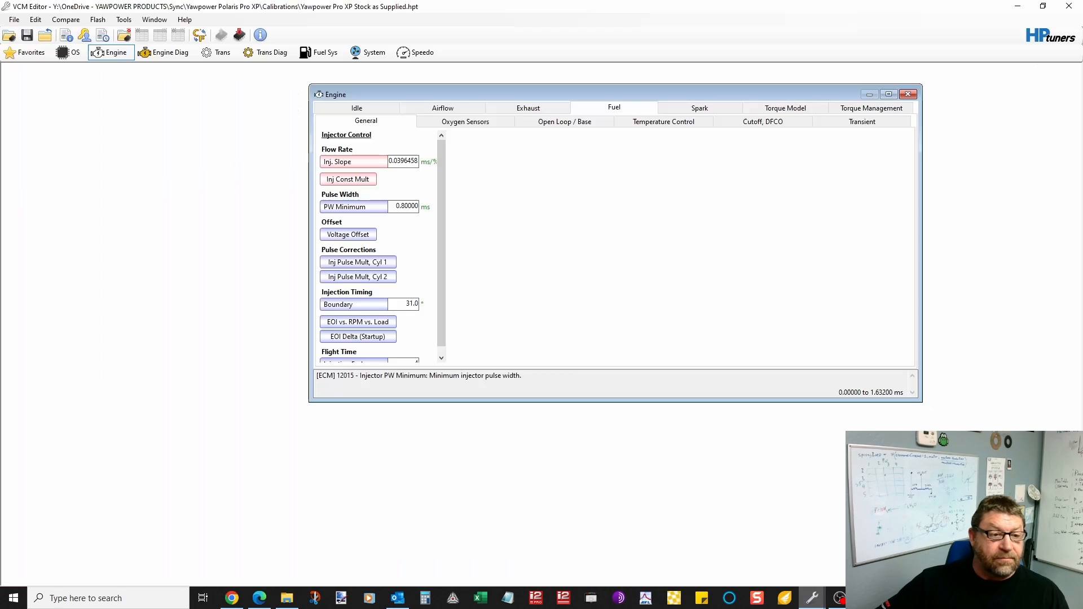
double_click(405, 206)
right_click(411, 206)
left_click(436, 254)
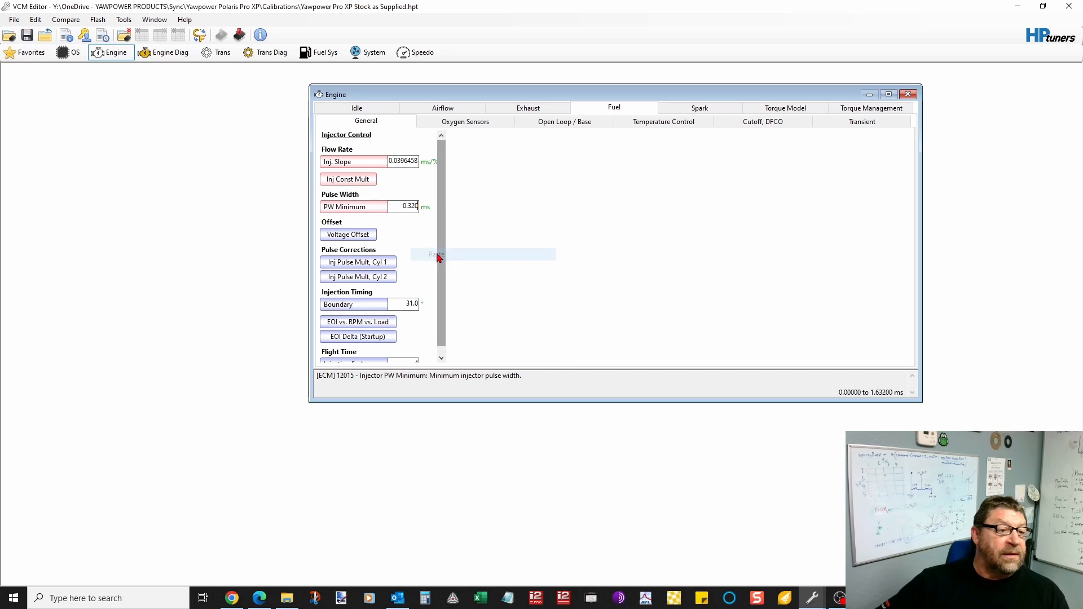
Open the battery voltage axis of the Voltage Offset table, and copy the five Voltage Offset voltages from the Data Generator page
left_click(351, 235)
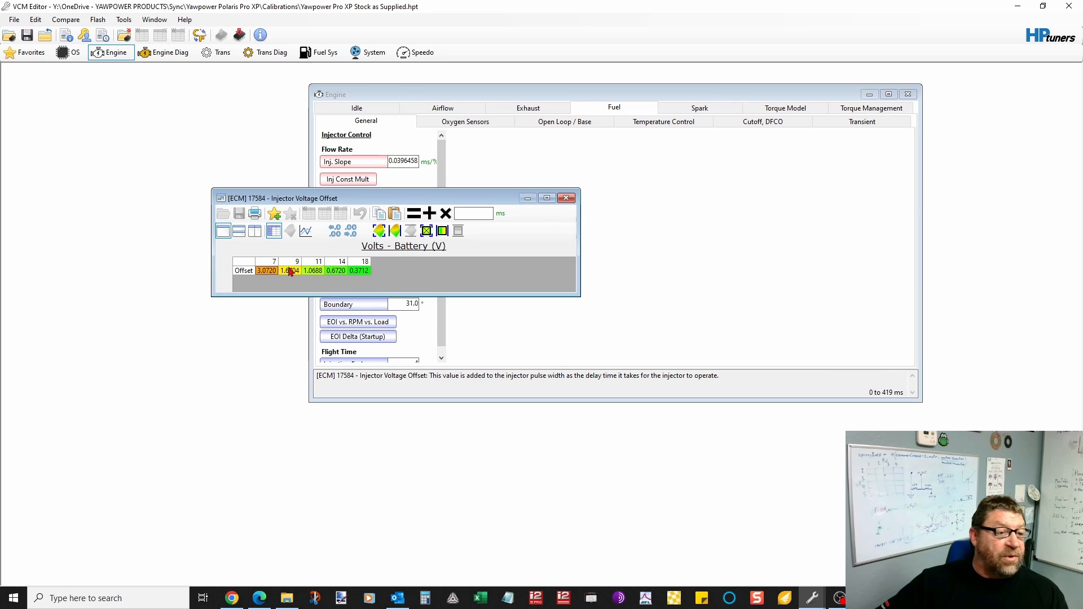
left_click(409, 253)
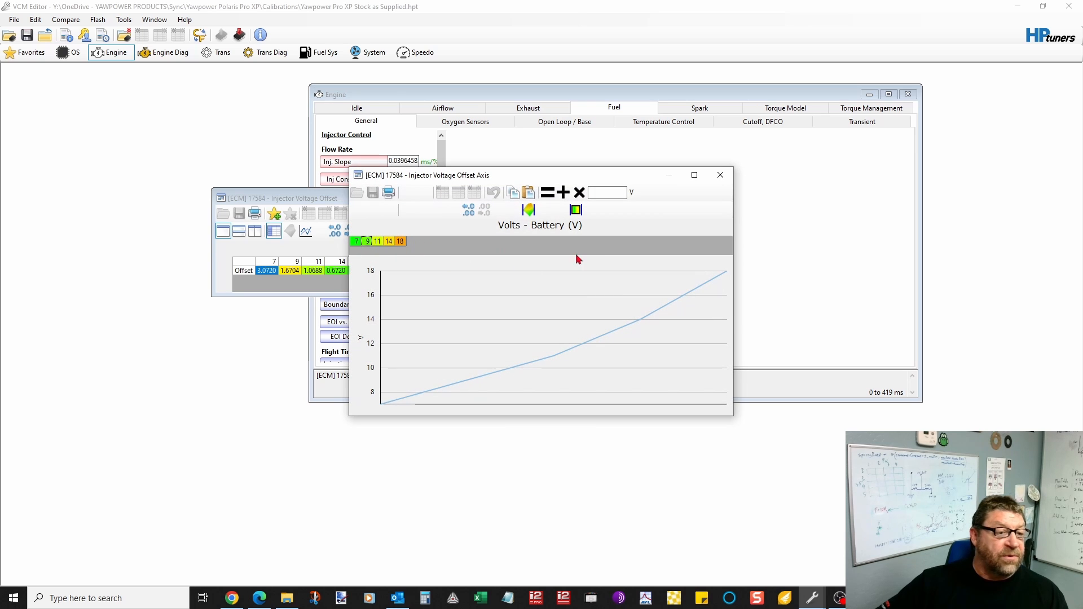
left_click(259, 598)
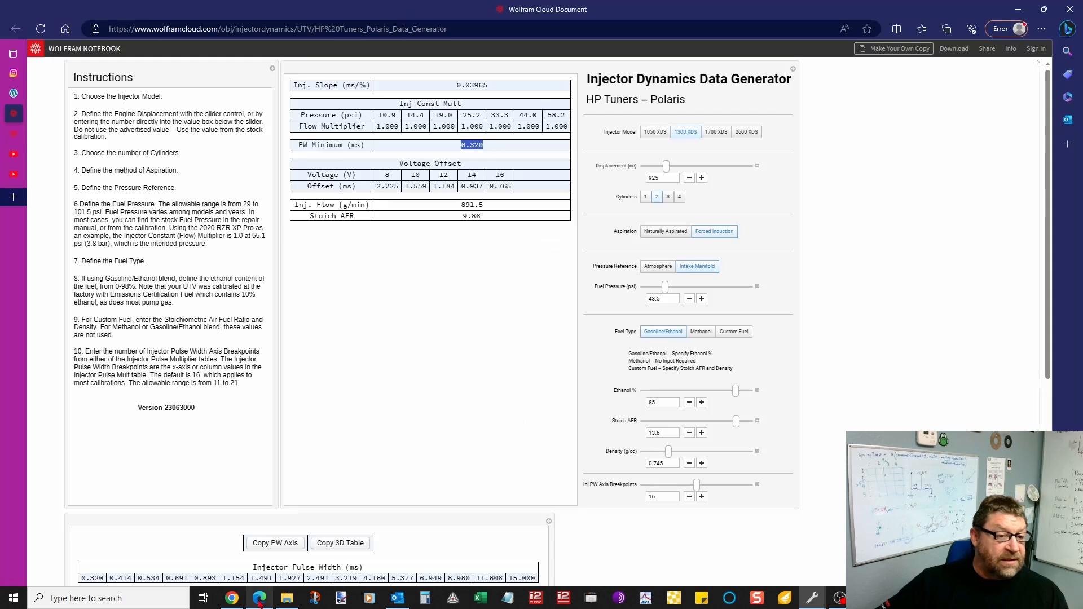
left_click_drag(379, 179, 505, 176)
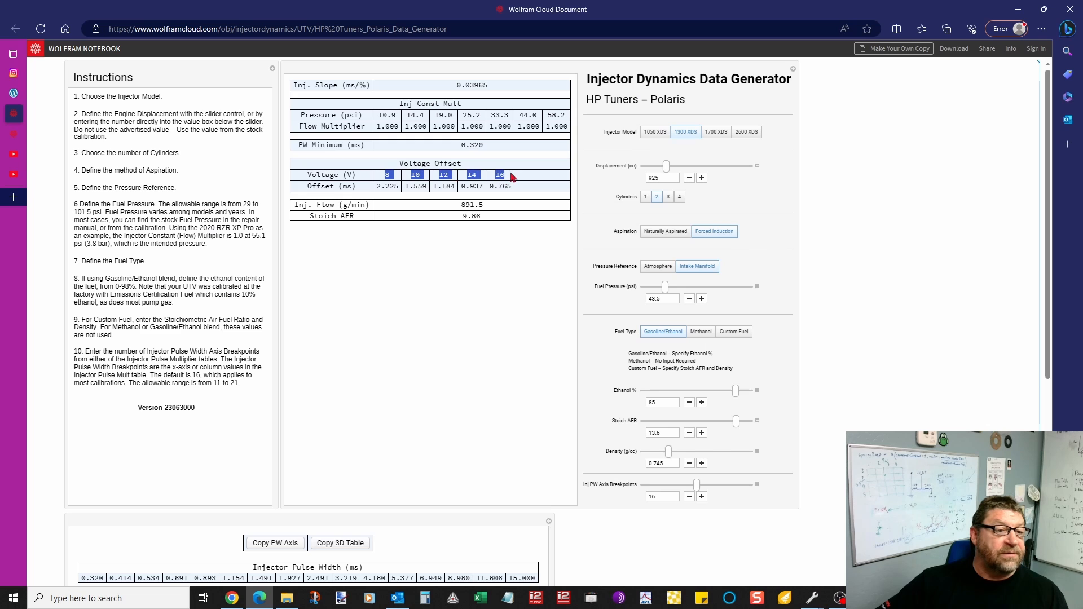
right_click(501, 177)
left_click(536, 186)
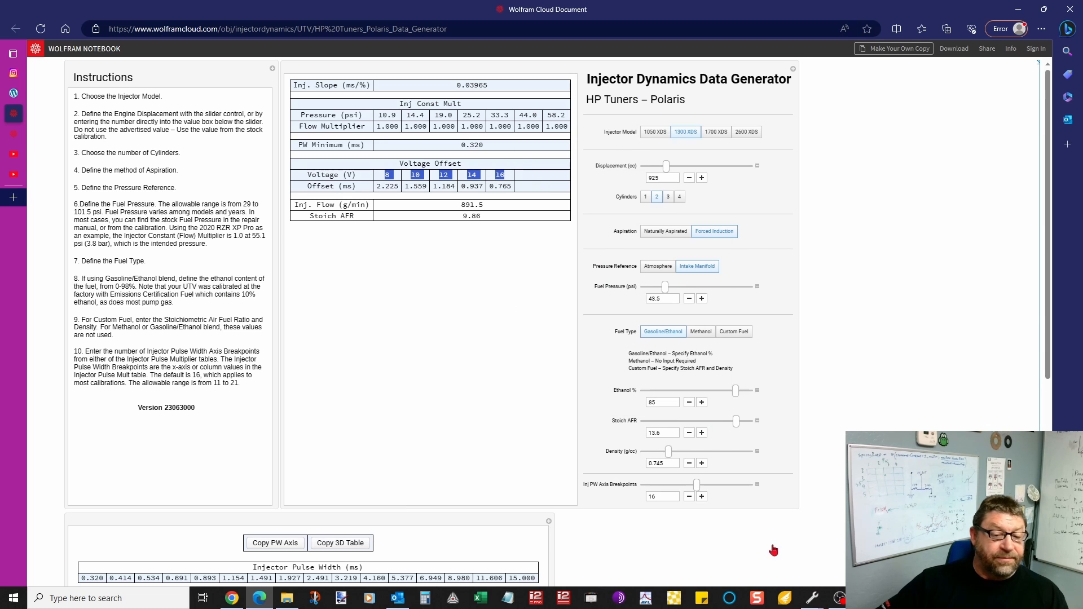
In VCM Editor, paste 8, 10, 12, 14 and 16 V into the Injector Voltage Offset axis and close the axis editor
left_click(814, 598)
left_click(822, 550)
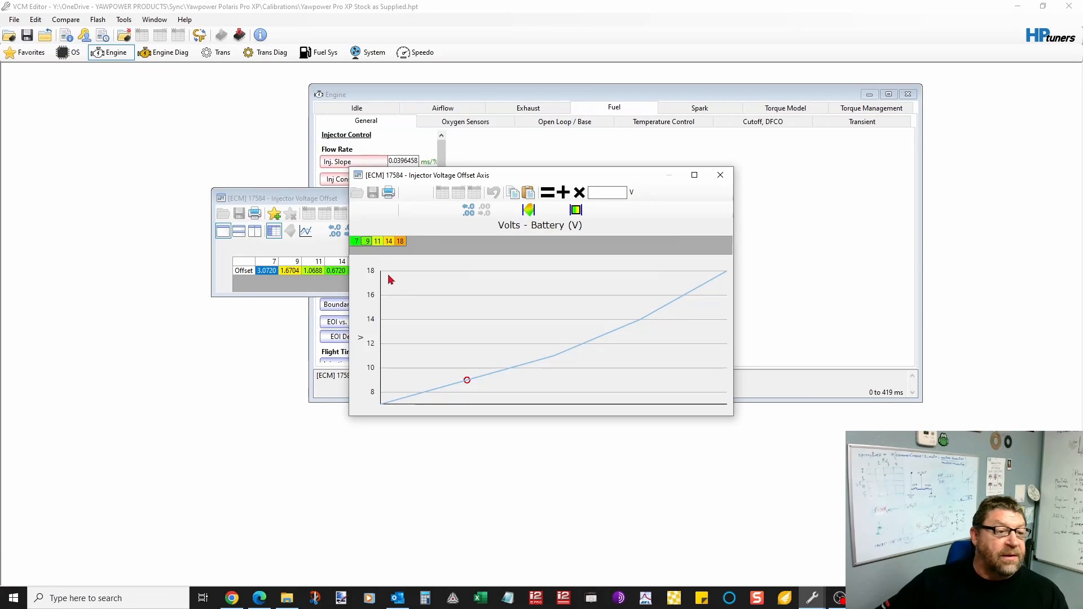
left_click_drag(382, 242, 416, 243)
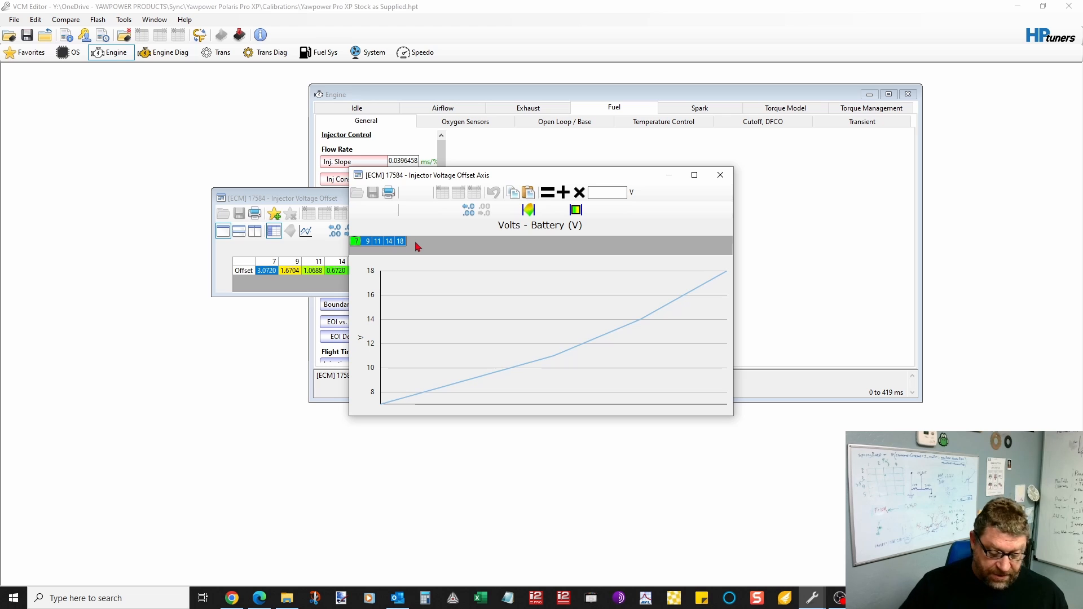
key("ctrl+v")
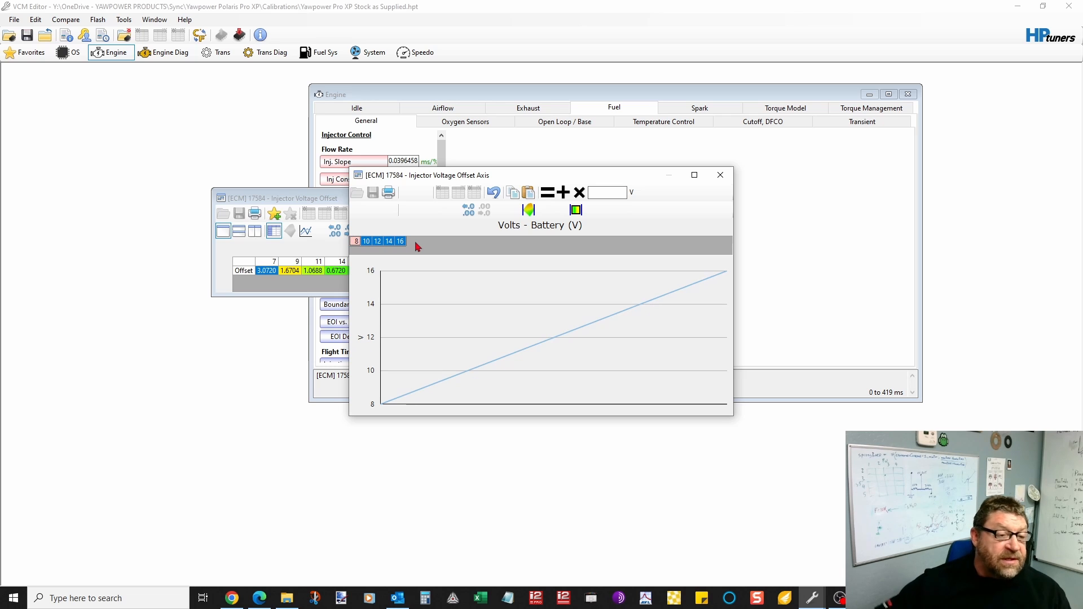
left_click(721, 176)
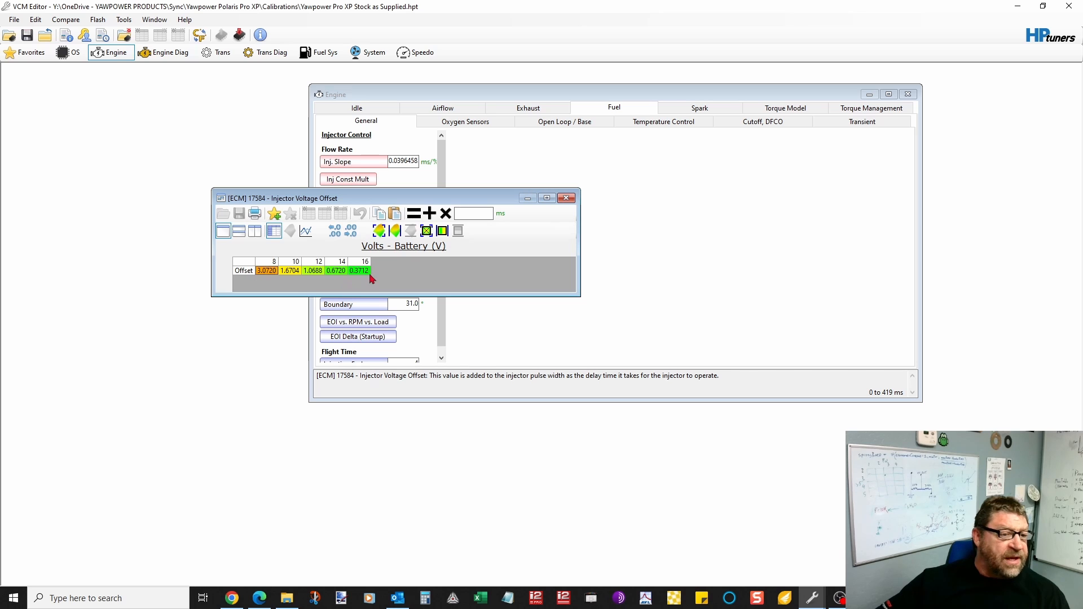
Return to the Data Generator page and copy the five Voltage Offset values in ms
left_click(258, 599)
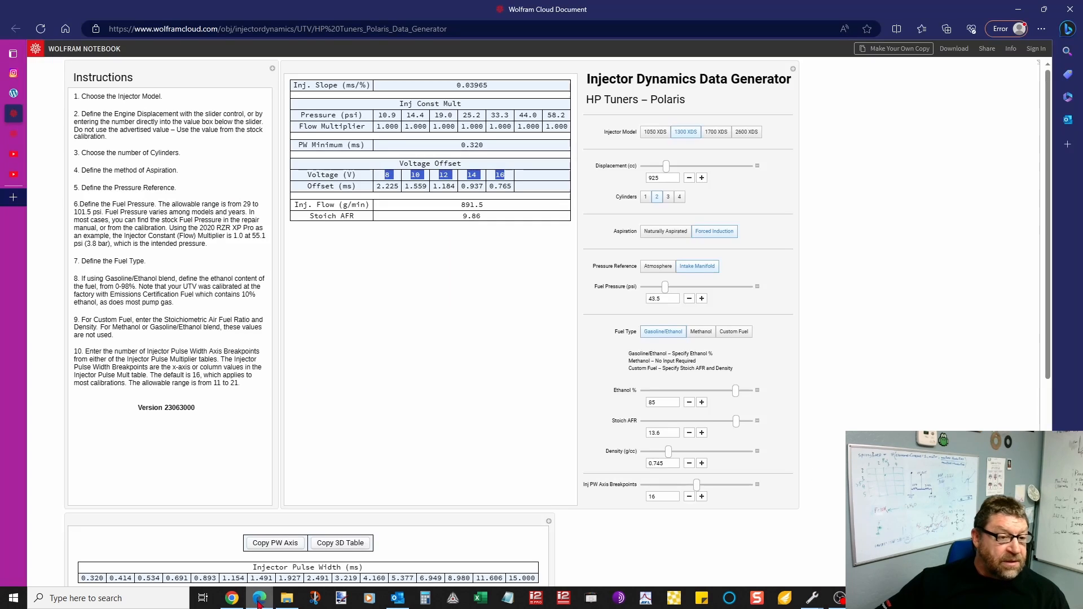
left_click_drag(373, 190, 495, 191)
right_click(494, 191)
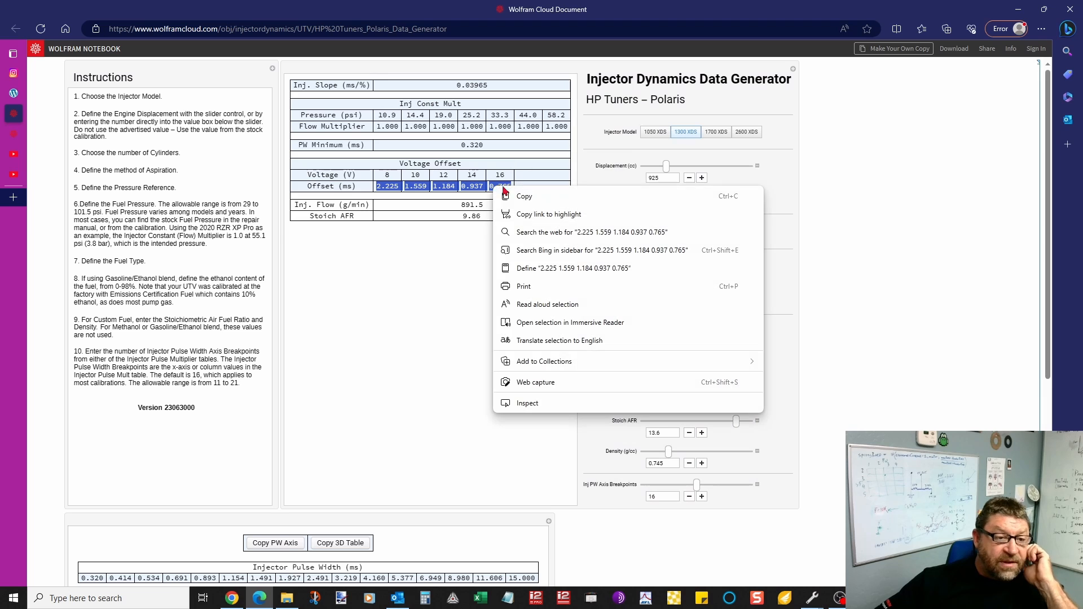
left_click(518, 199)
In VCM Editor, paste 2.225, 1.559, 1.184, 0.937 and 0.765 ms into the Injector Voltage Offset table and close it
left_click(813, 600)
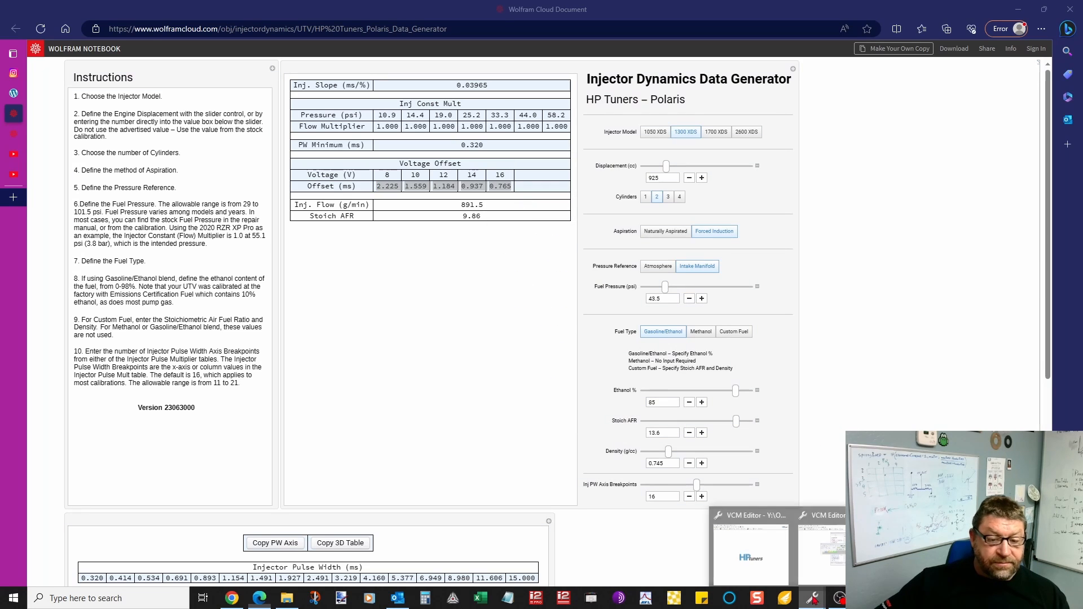
left_click(753, 555)
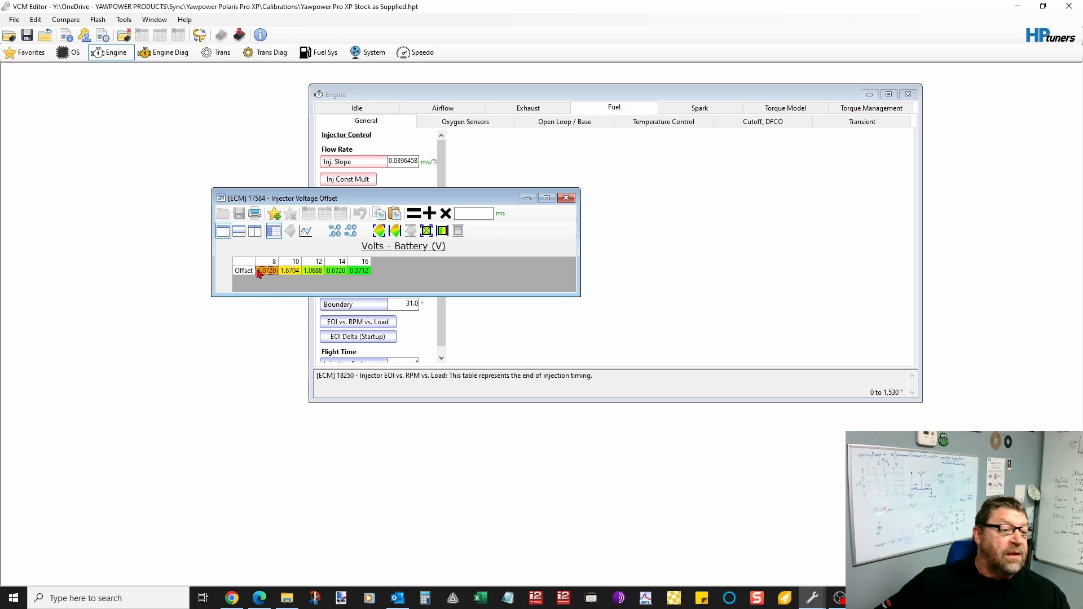
left_click_drag(260, 273, 364, 275)
left_click(361, 273)
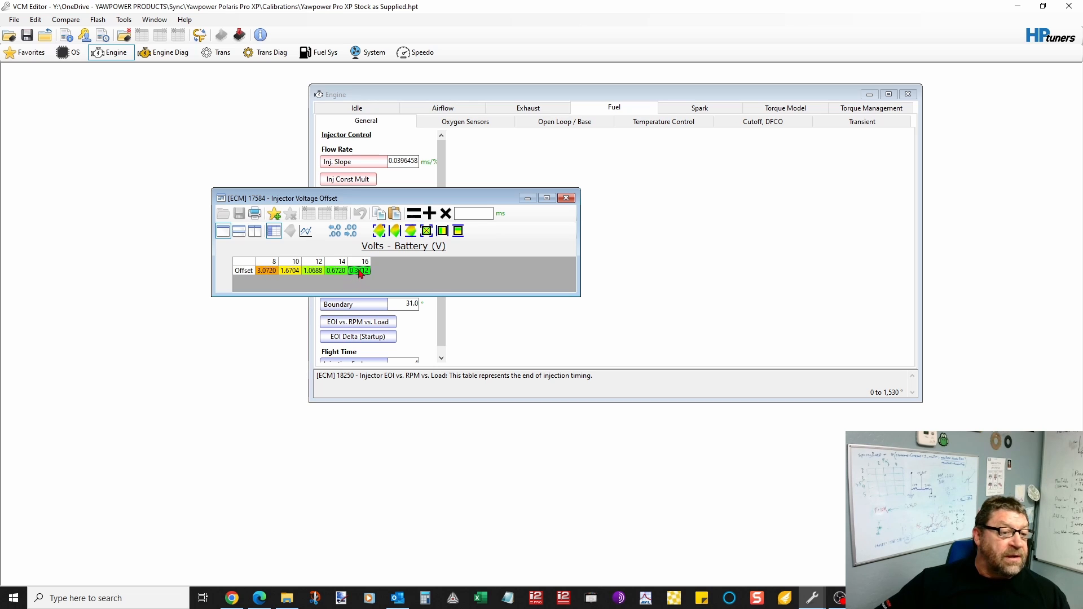
left_click(244, 265)
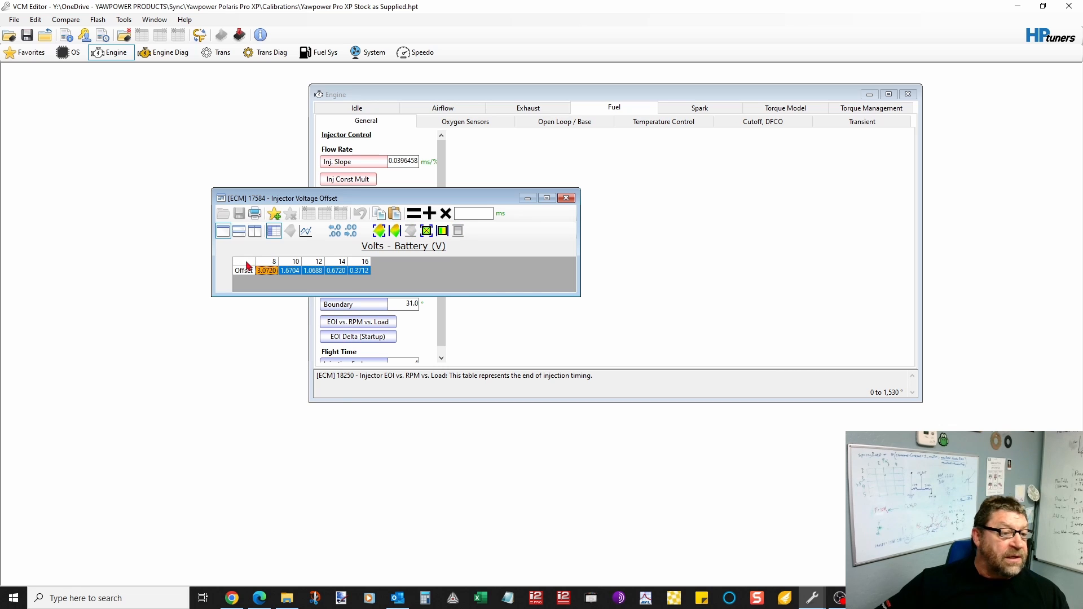
right_click(247, 265)
left_click(273, 295)
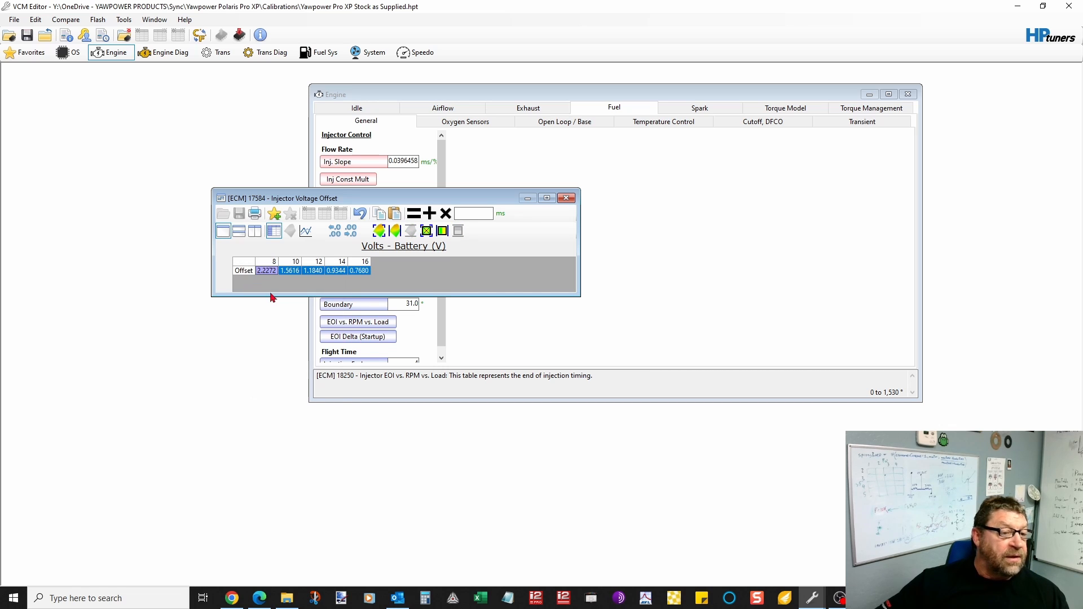
left_click(566, 198)
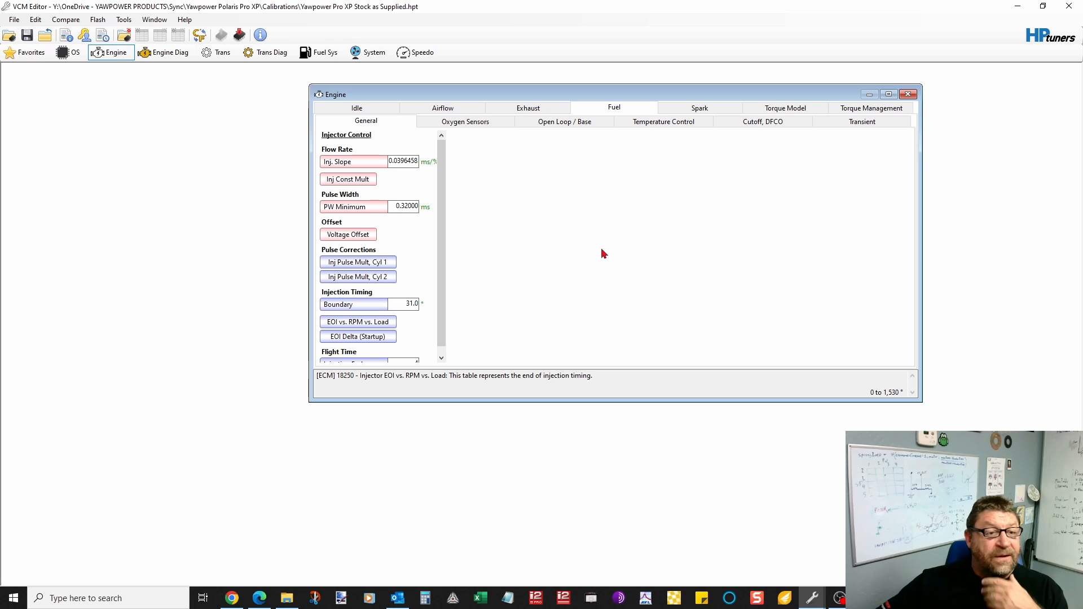
Open the Inj Pulse Mult, Cyl 1 table in VCM Editor and compare its pulse width axis with the Data Generator's
left_click(358, 263)
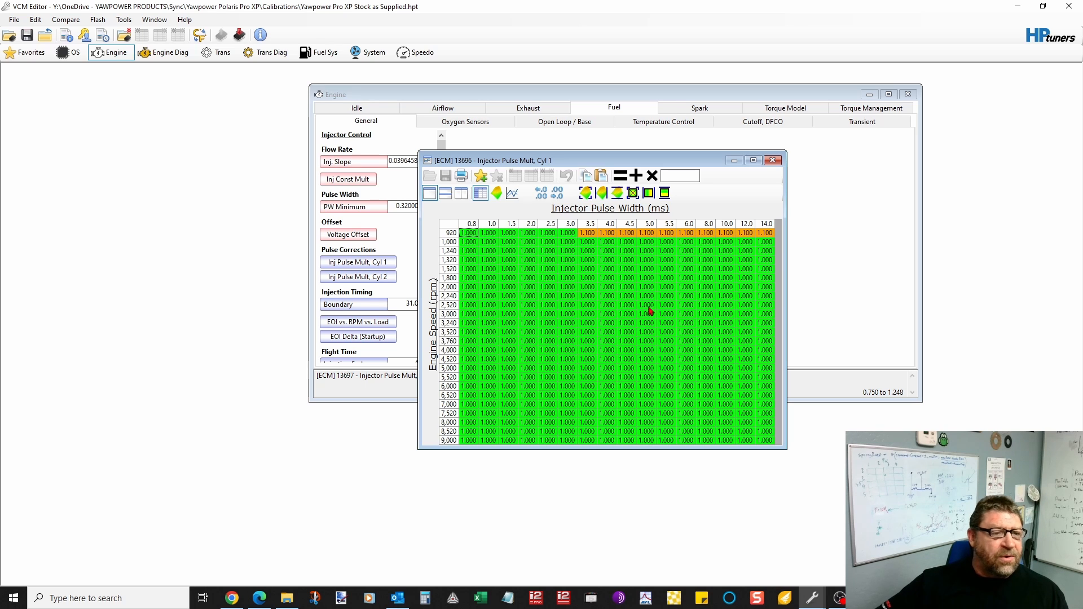
left_click_drag(620, 161, 612, 143)
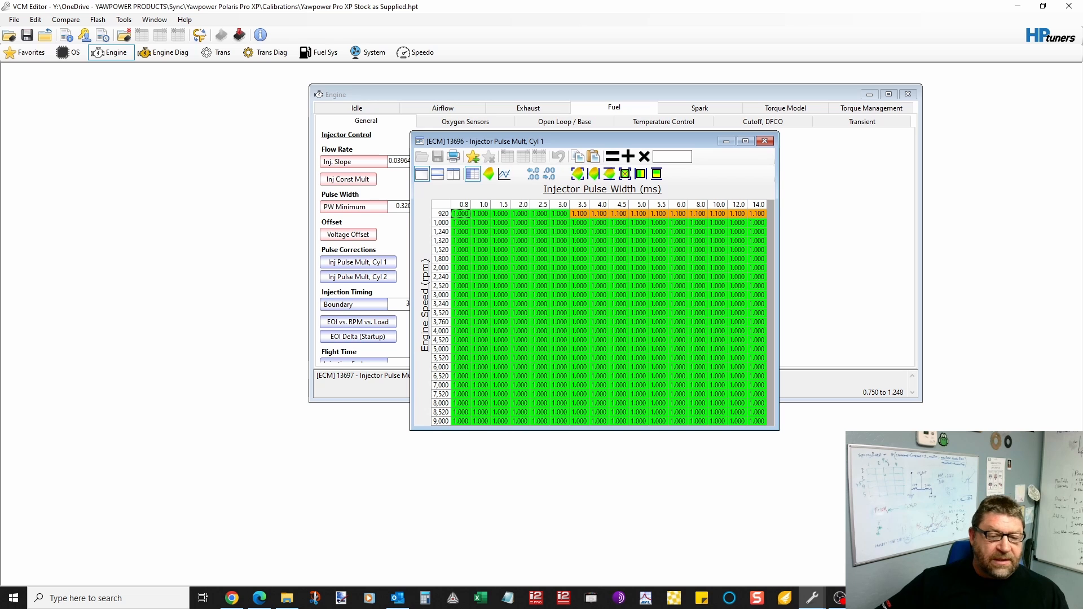
left_click(258, 599)
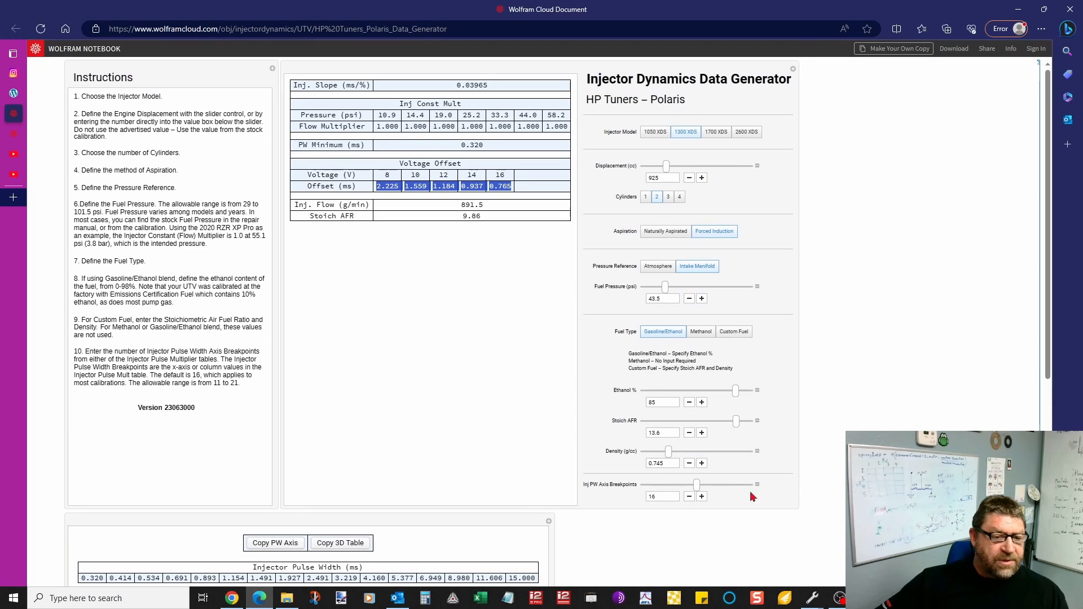
scroll(899, 399, "down", 4)
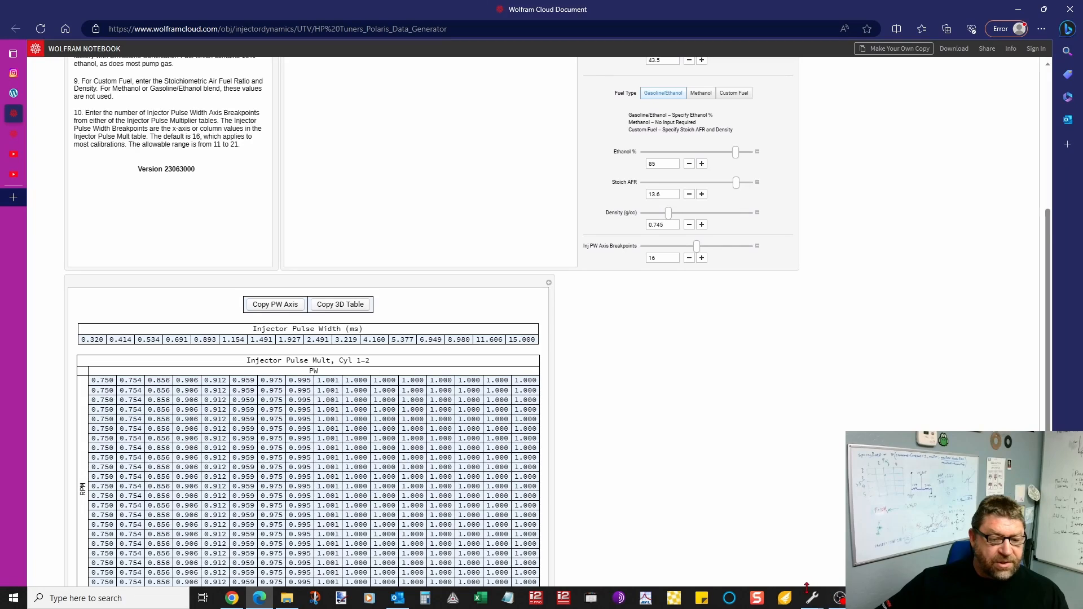
mouse_move(812, 601)
left_click(818, 542)
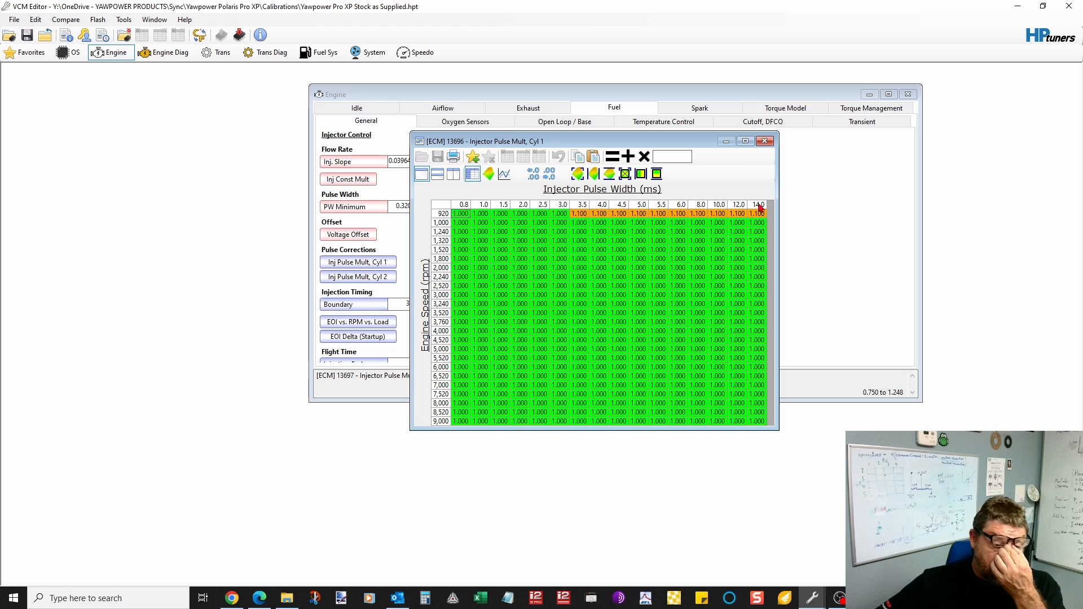
On the Data Generator page, try 21 Inj PW Axis Breakpoints and set the count back to 16
left_click(259, 597)
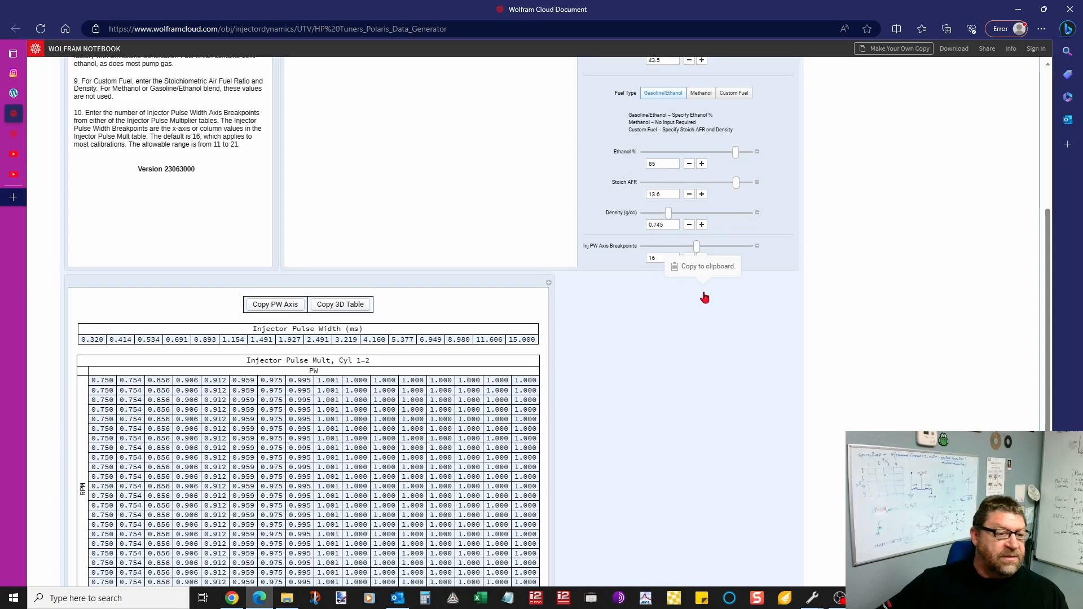
left_click_drag(696, 246, 797, 256)
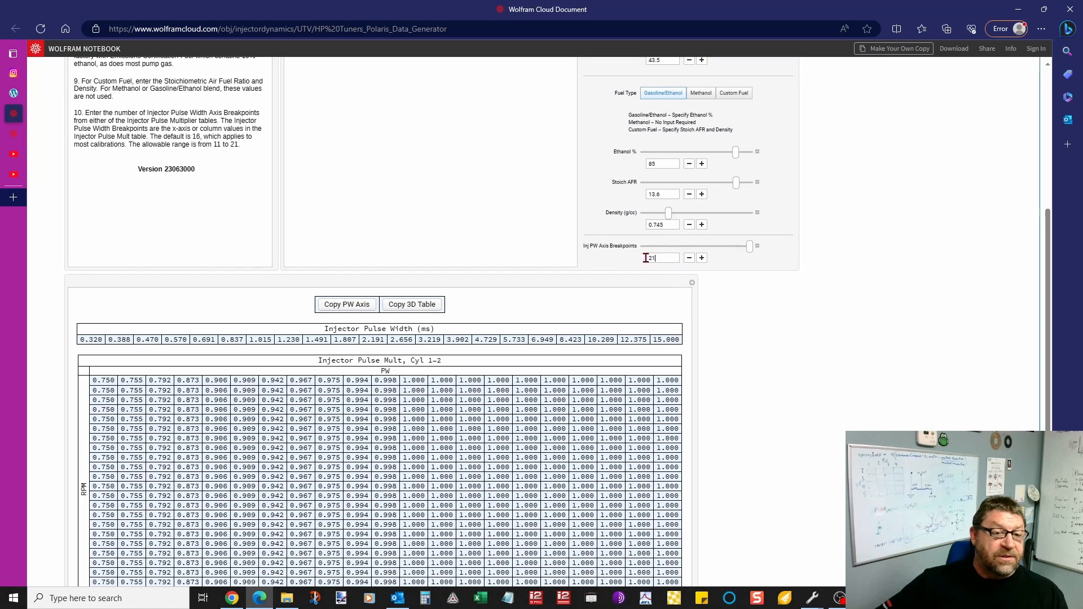
key("BackSpace")
key("BackSpace")
type("16")
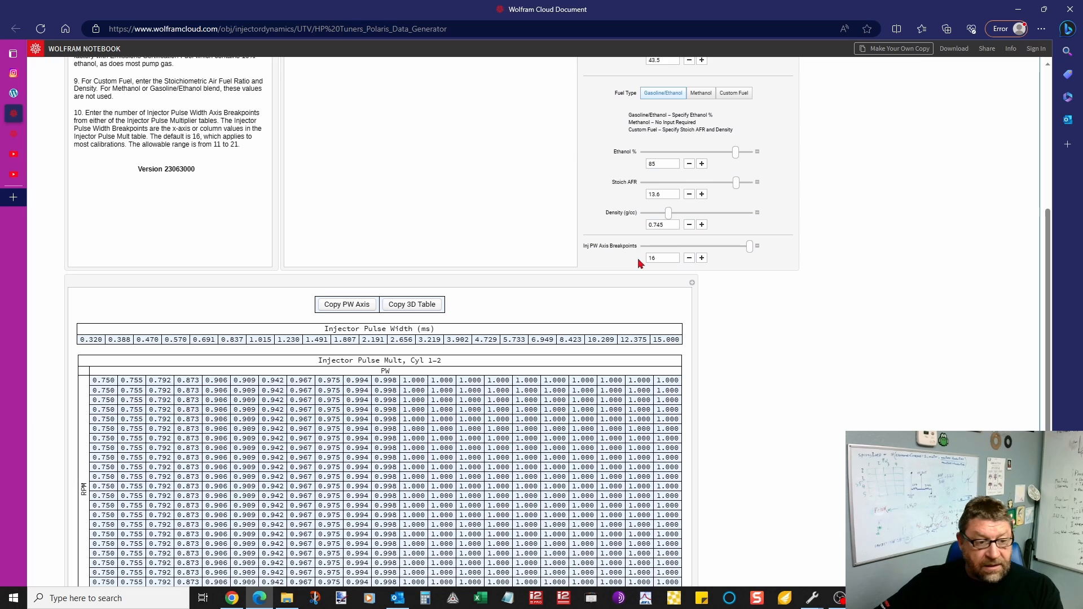
key("Return")
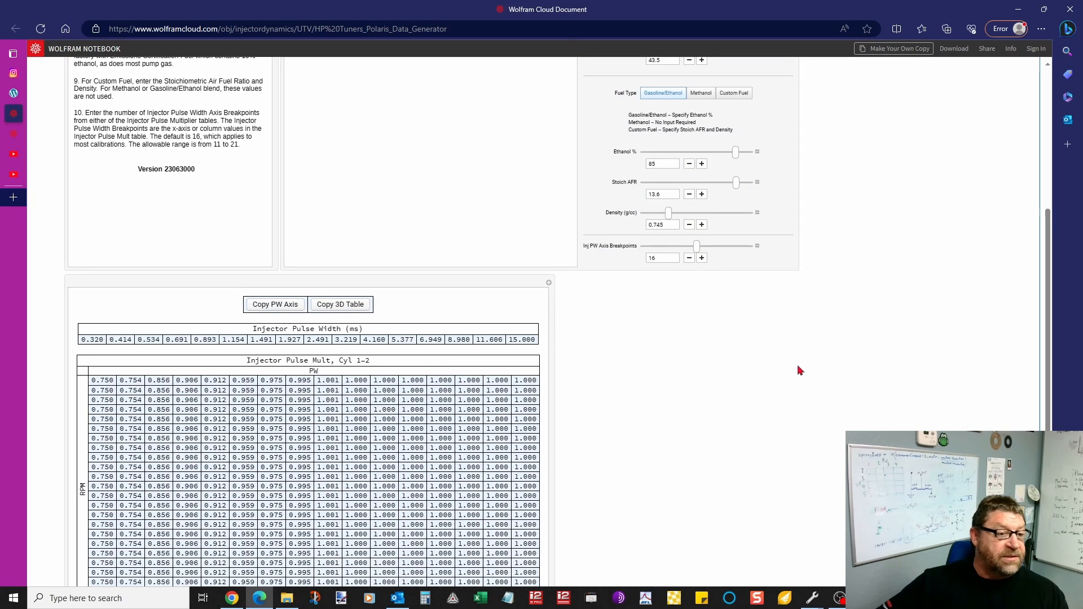
Review the generated injector data, select and deselect the Inj Pulse Mult, Cyl 1-2 values, and copy the 3D table
scroll(924, 361, "down", 1)
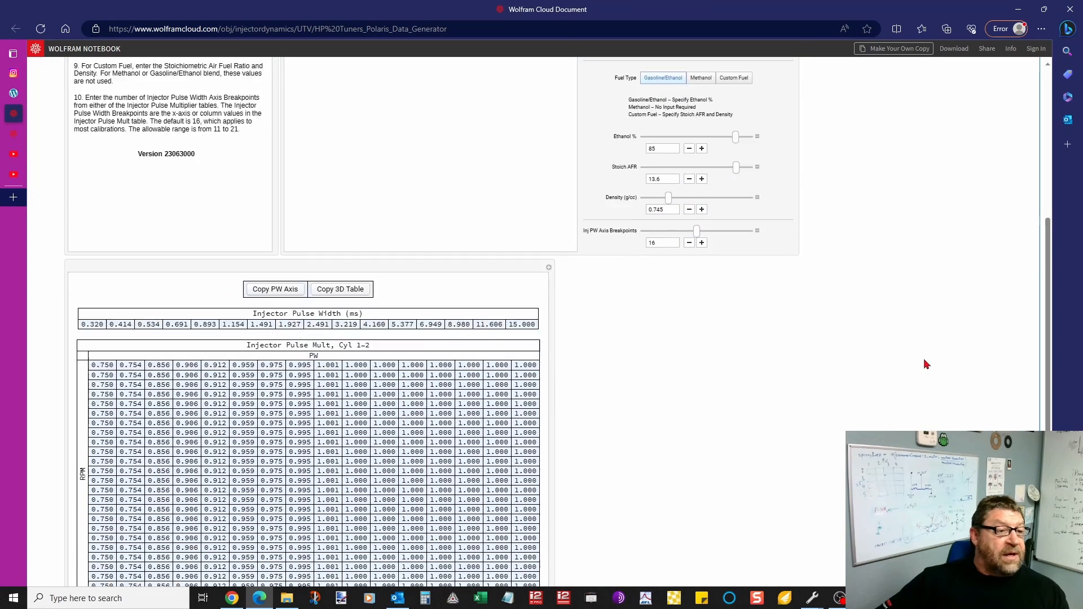
scroll(914, 359, "down", 1)
scroll(837, 333, "up", 2)
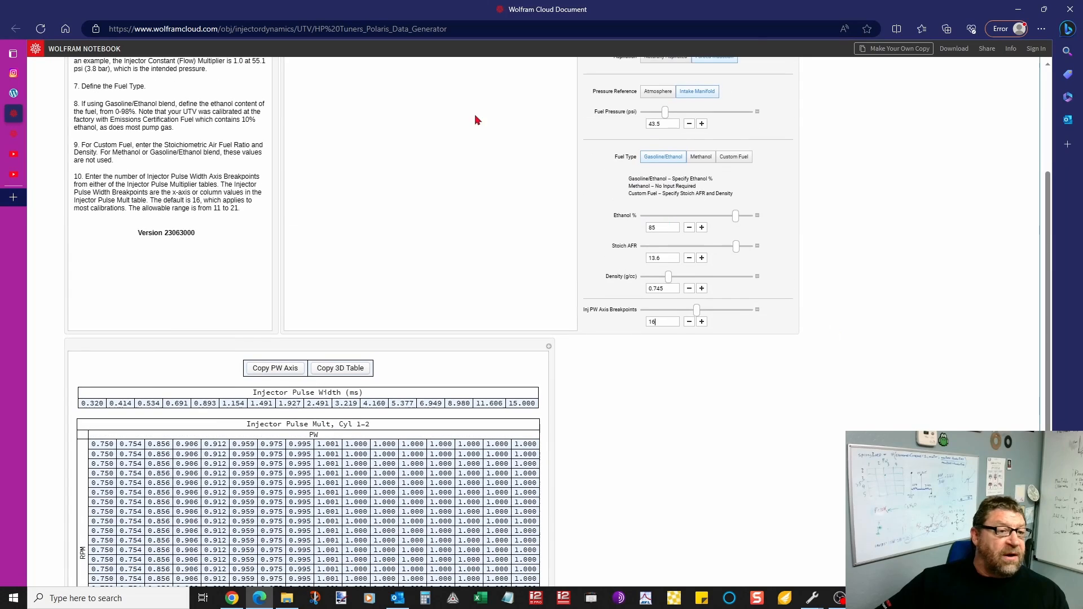
scroll(477, 121, "up", 3)
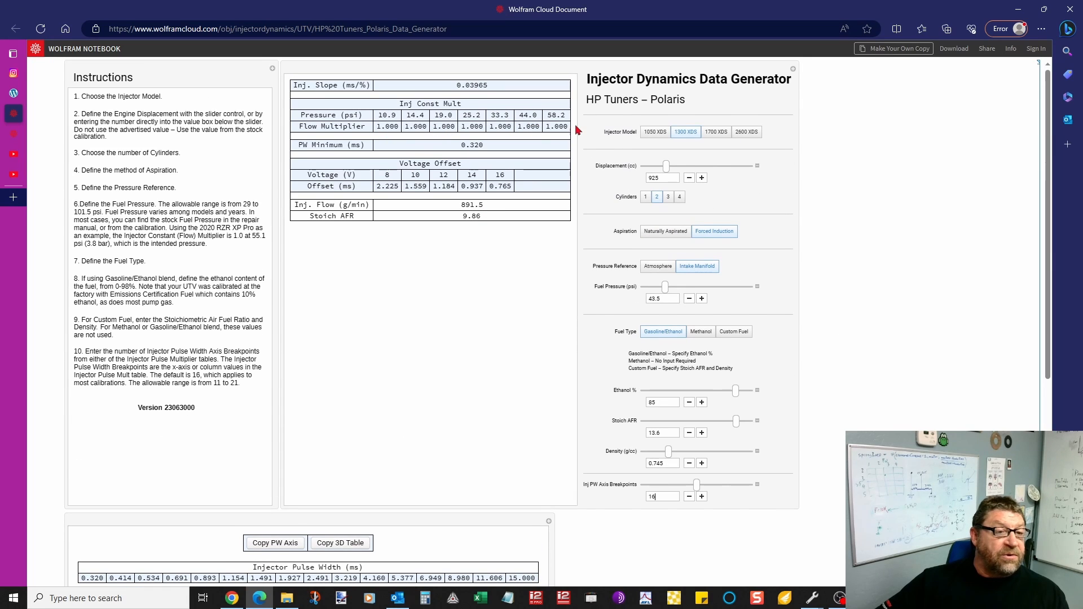
scroll(875, 302, "down", 6)
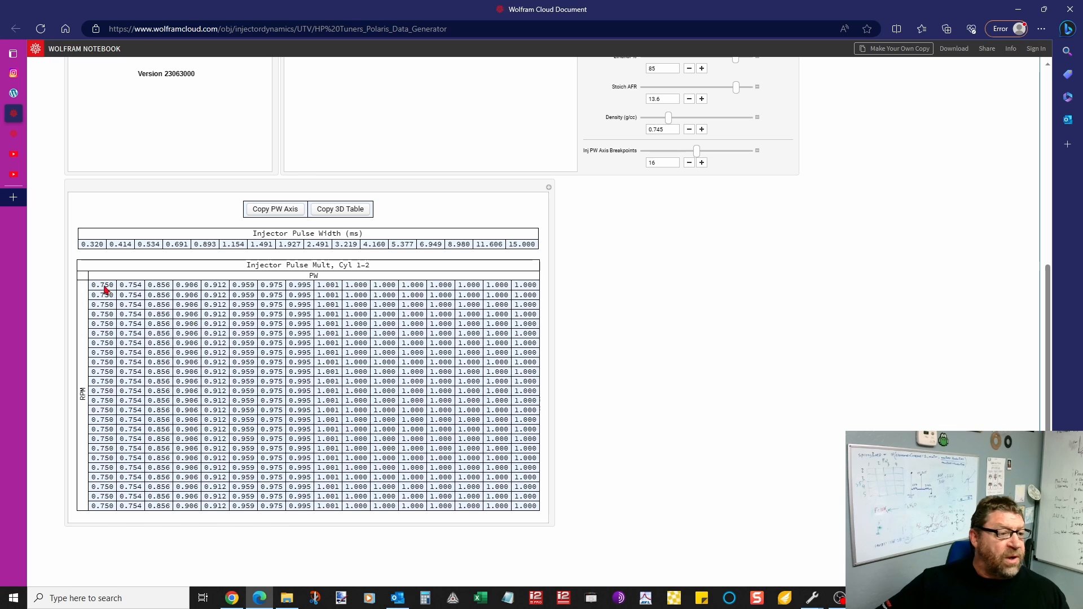
left_click_drag(107, 288, 538, 511)
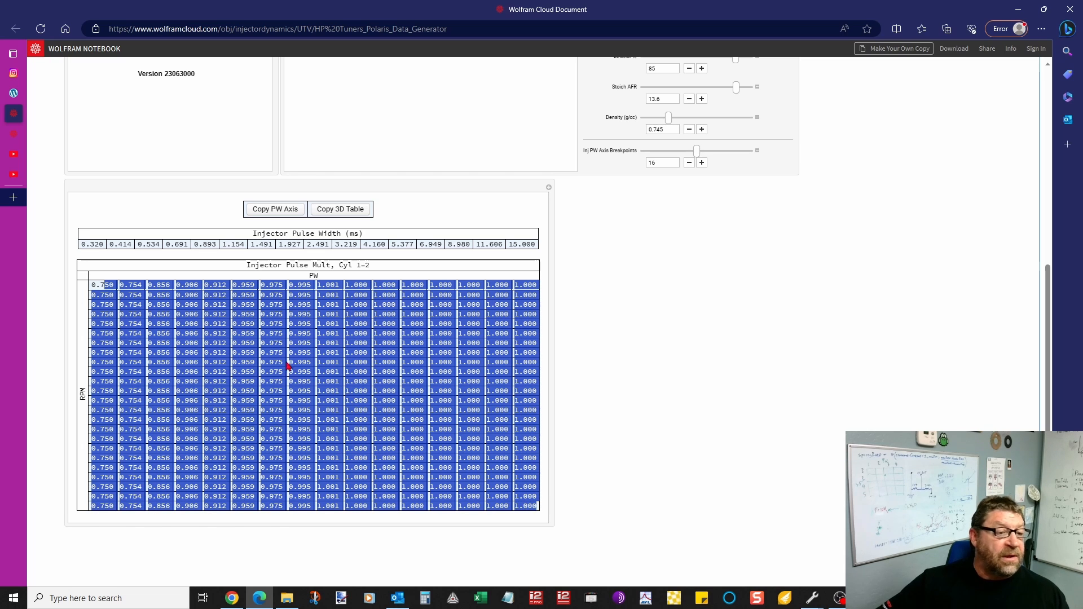
left_click(890, 338)
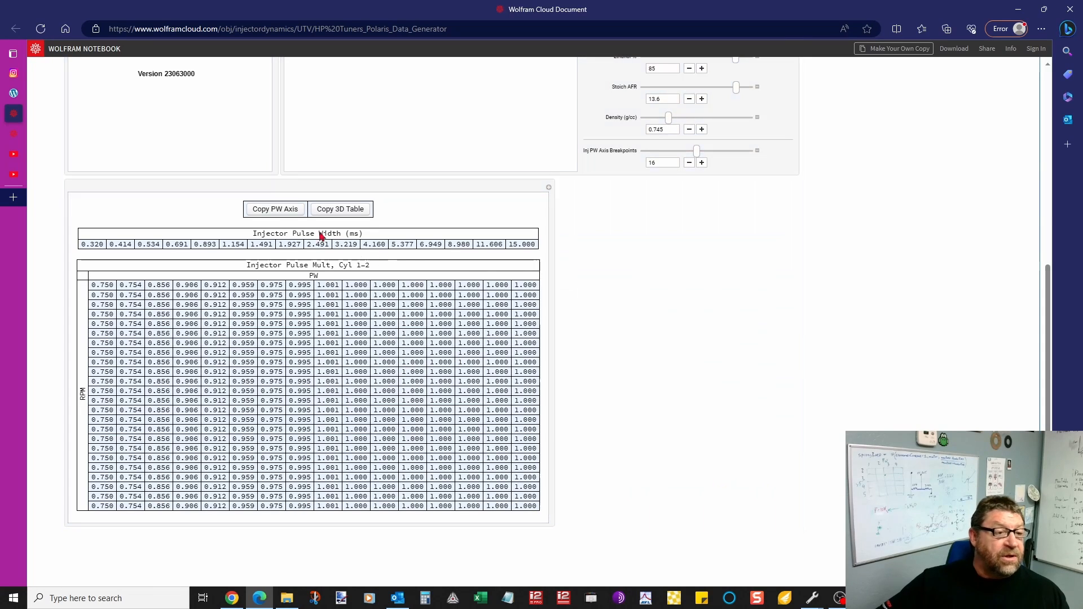
left_click(356, 213)
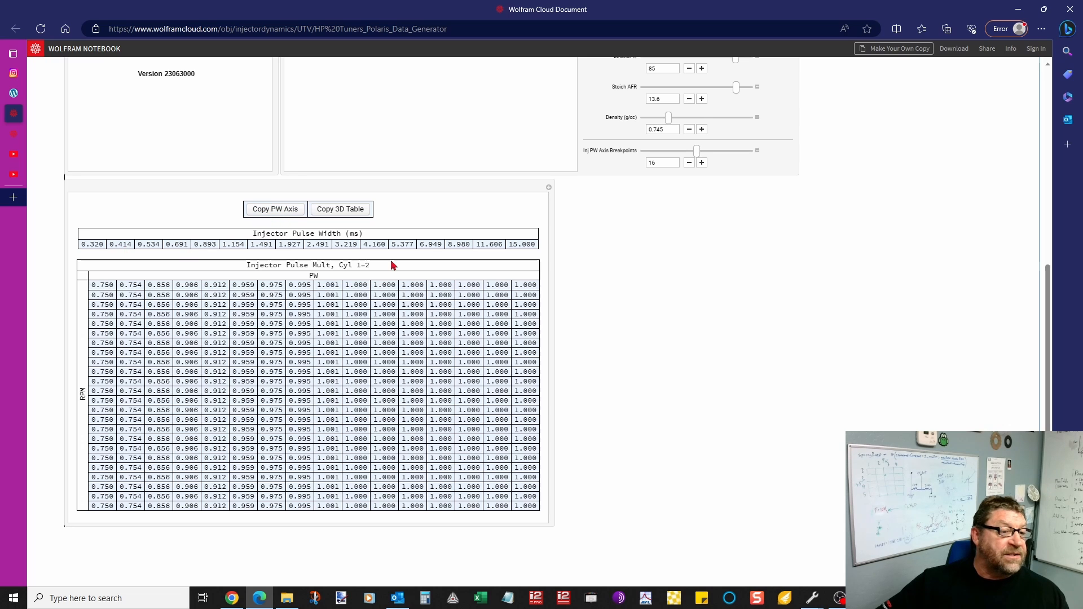
Copy the generator's PW axis, paste it into the Injector Pulse Width axis of VCM Editor's Cyl 1 table, and close the axis editor
left_click(278, 211)
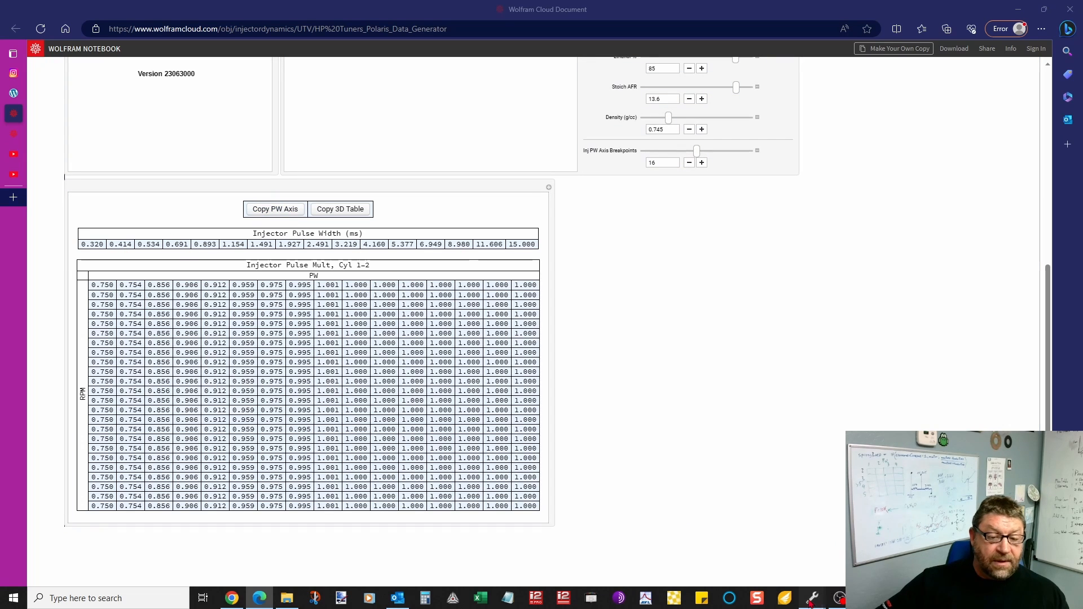
mouse_move(814, 598)
left_click(753, 544)
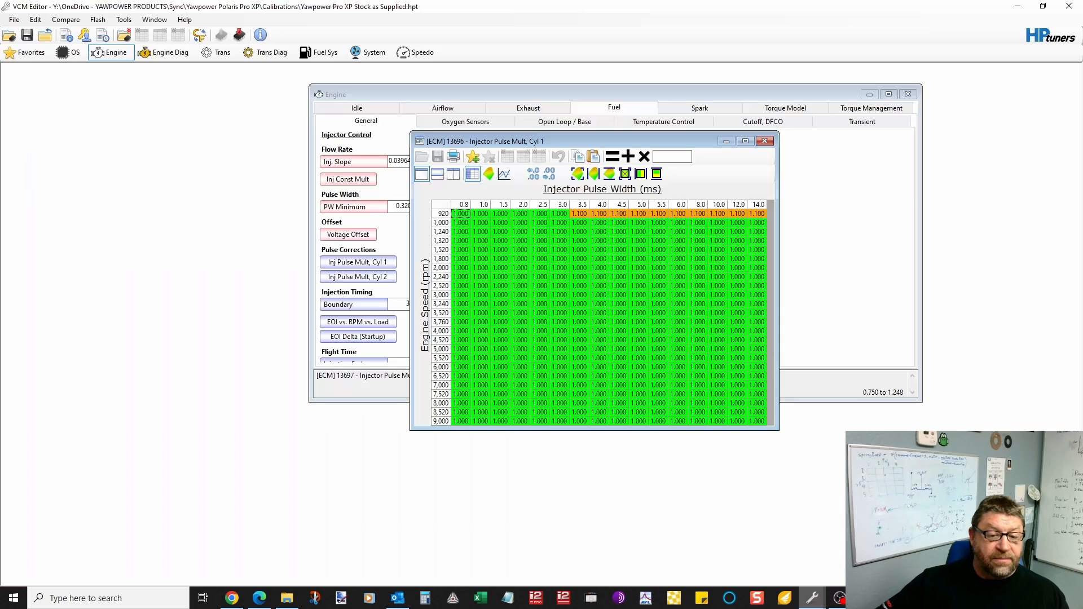
left_click(623, 191)
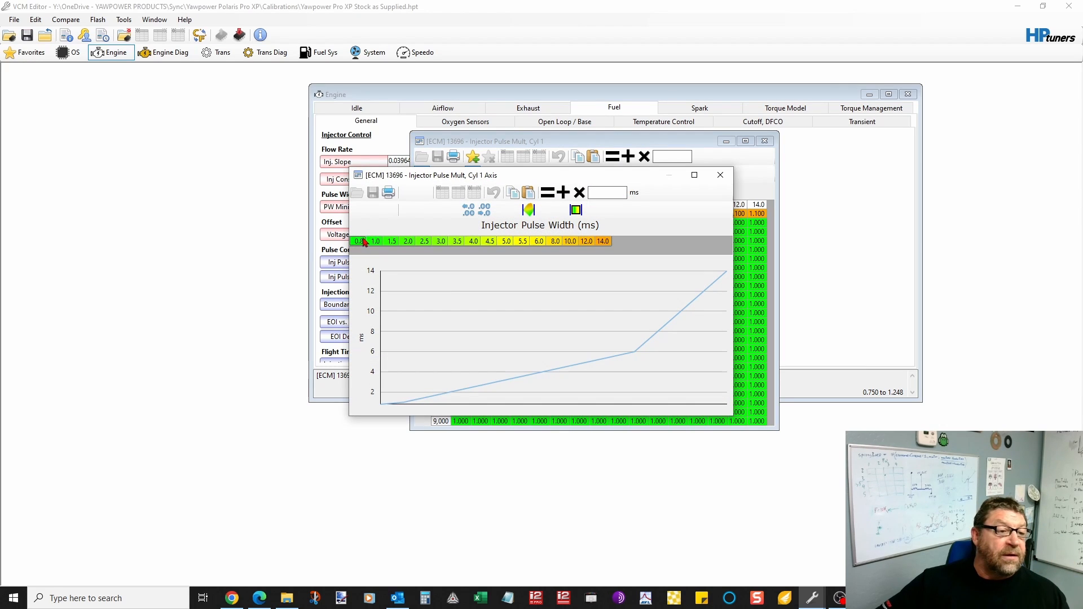
left_click_drag(355, 243, 636, 244)
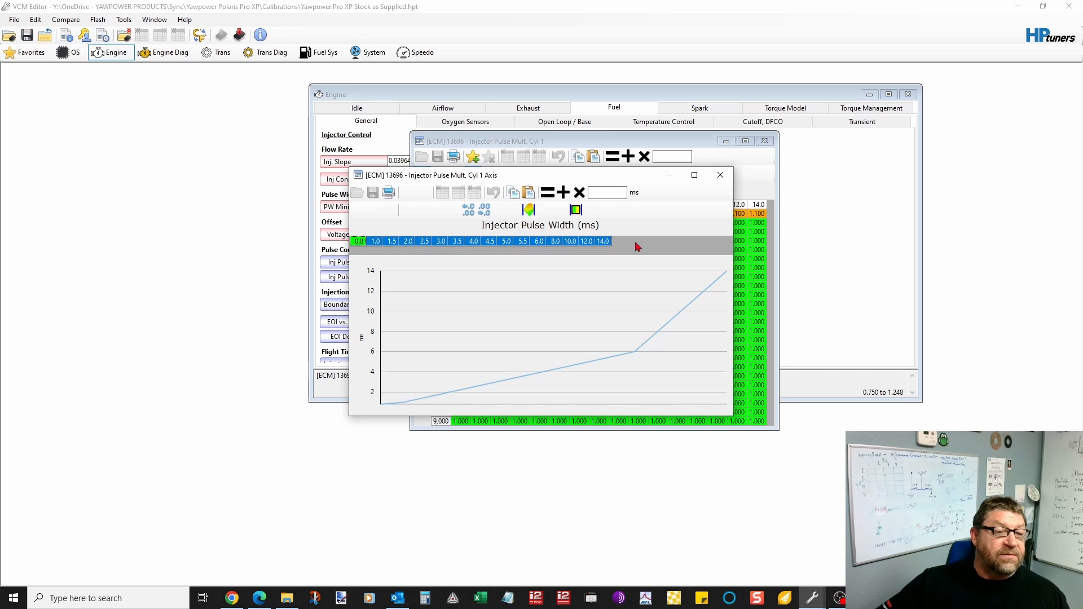
key("ctrl+v")
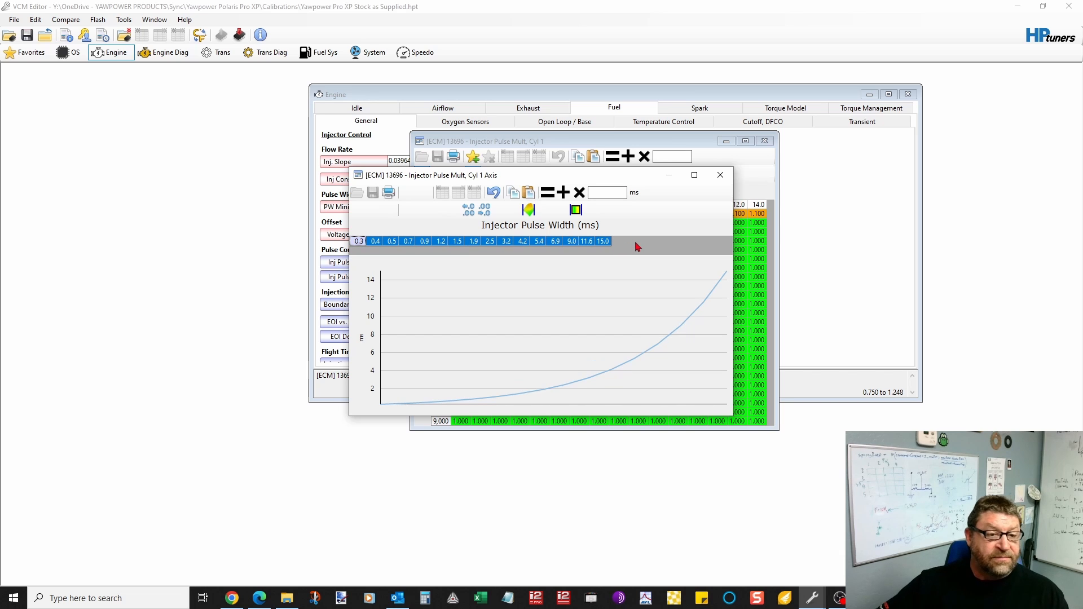
left_click(721, 175)
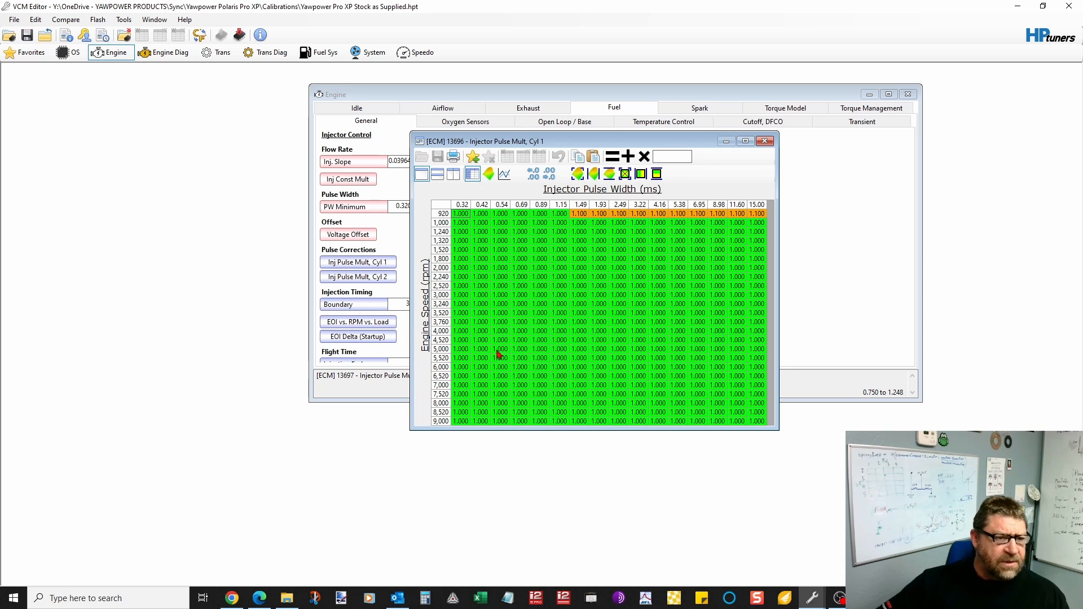
Copy the 3D table from the Data Generator page and paste it over the whole Inj Pulse Mult, Cyl 1 table in VCM Editor
left_click(259, 599)
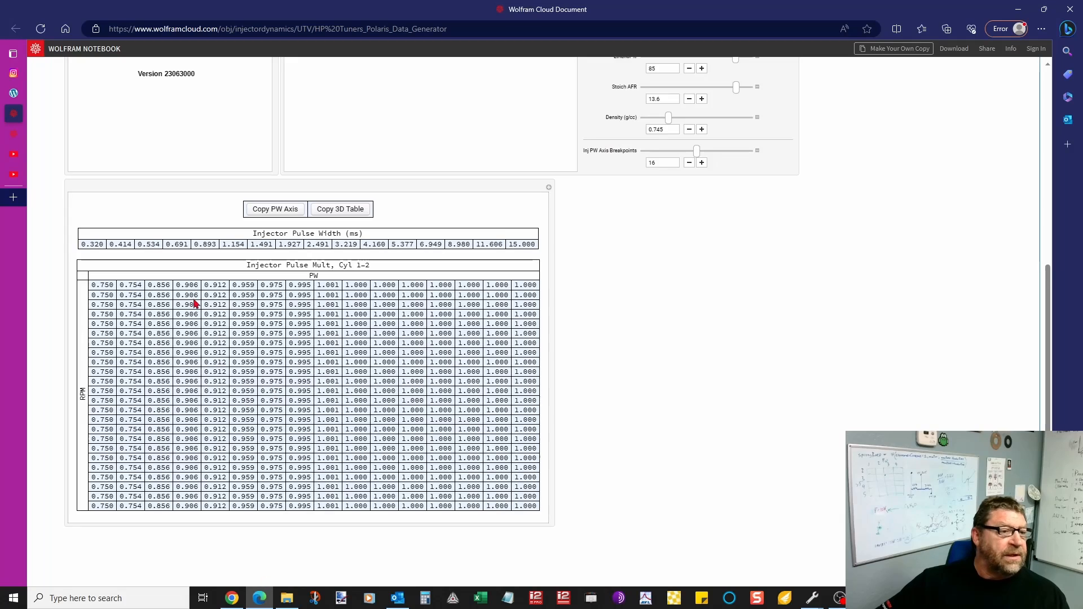
left_click(341, 212)
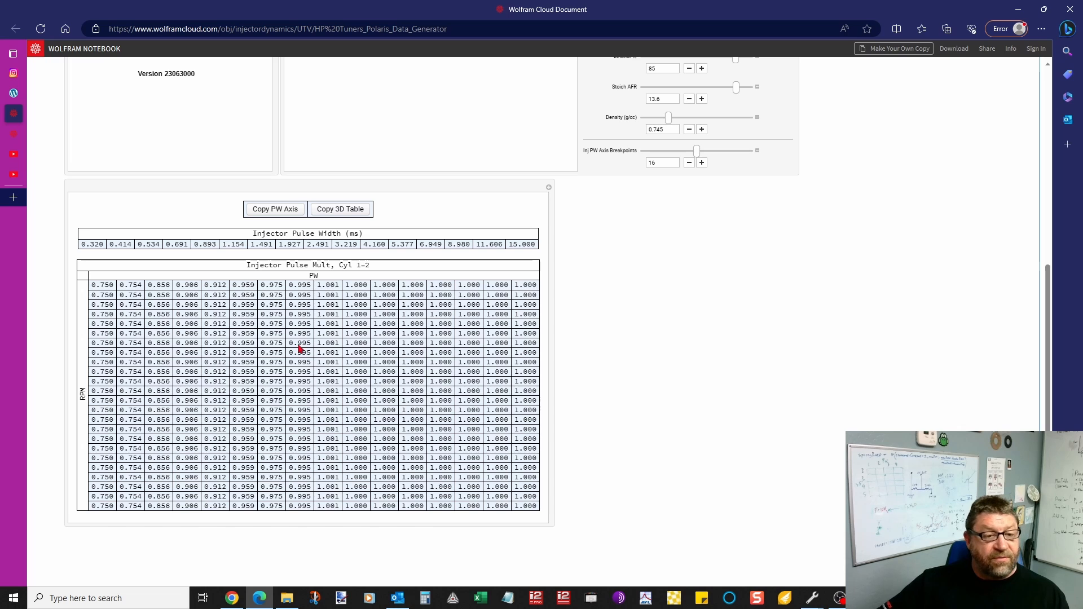
left_click(814, 602)
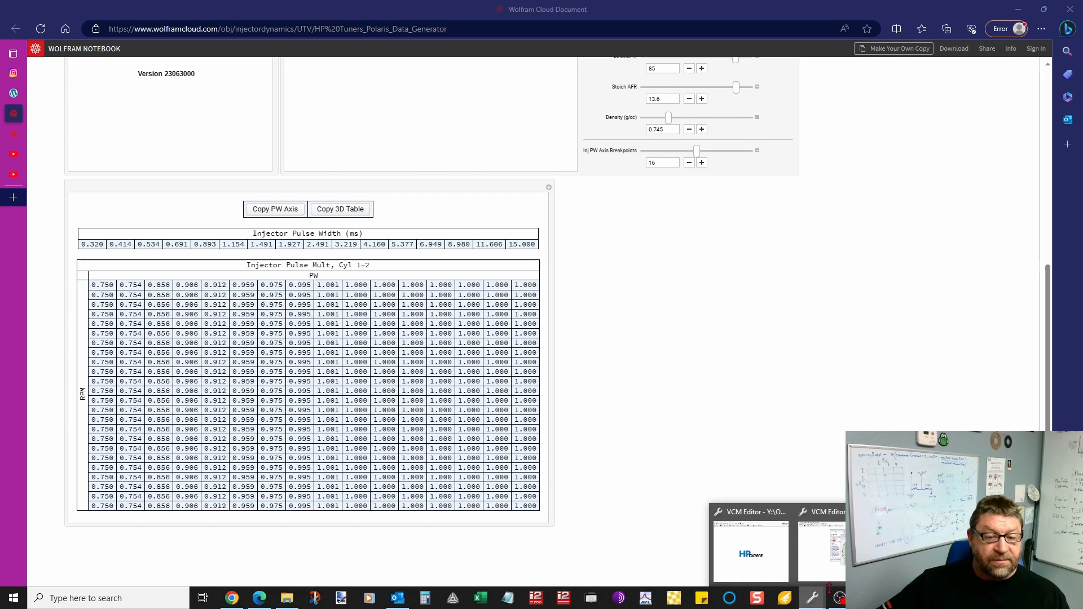
left_click(818, 541)
left_click(559, 305)
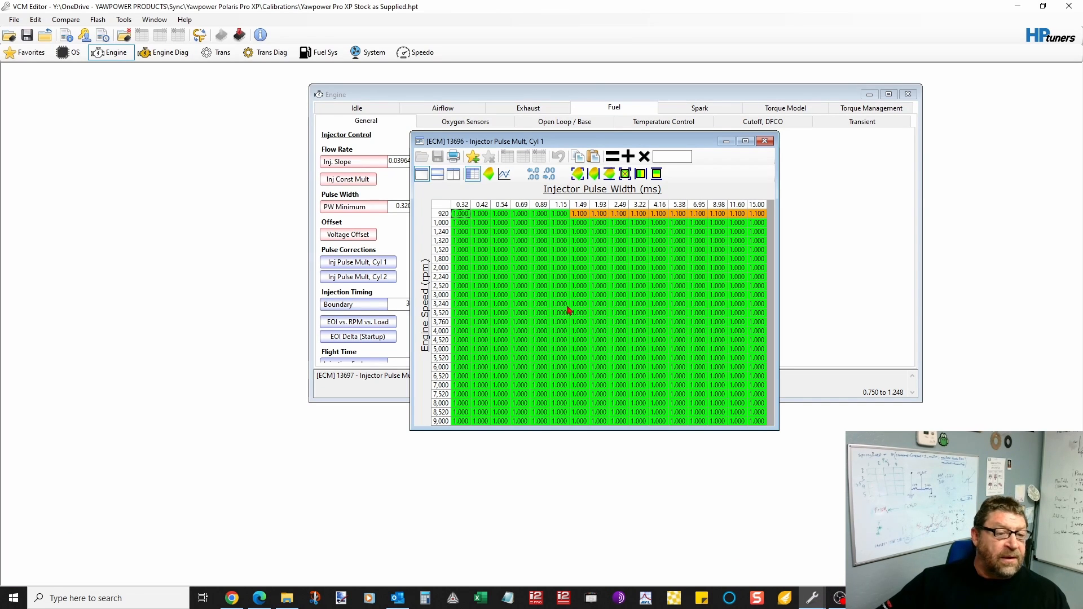
left_click_drag(459, 216, 753, 419)
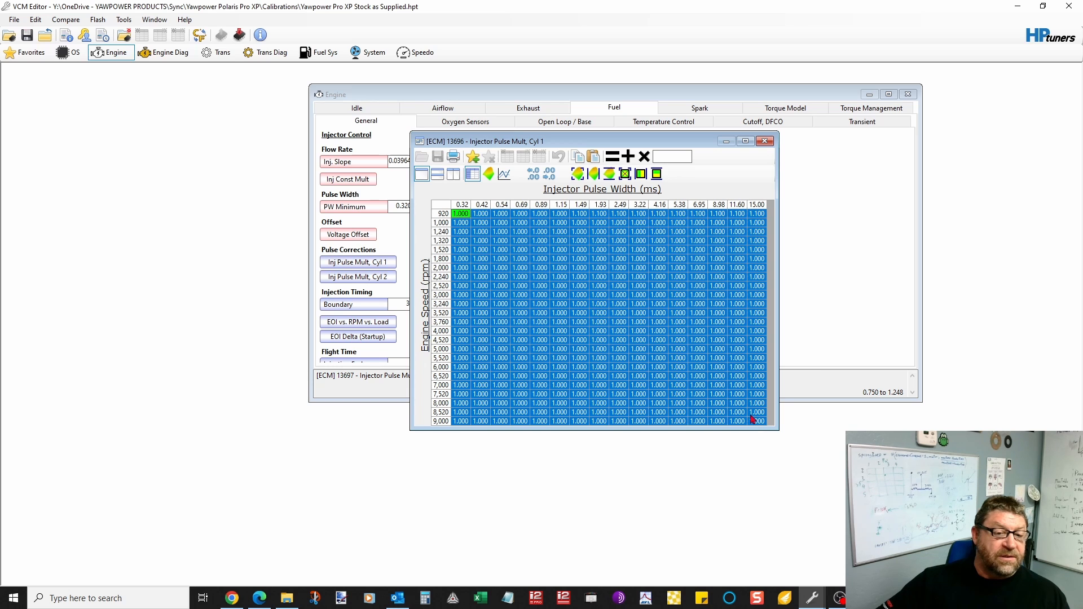
left_click(638, 321)
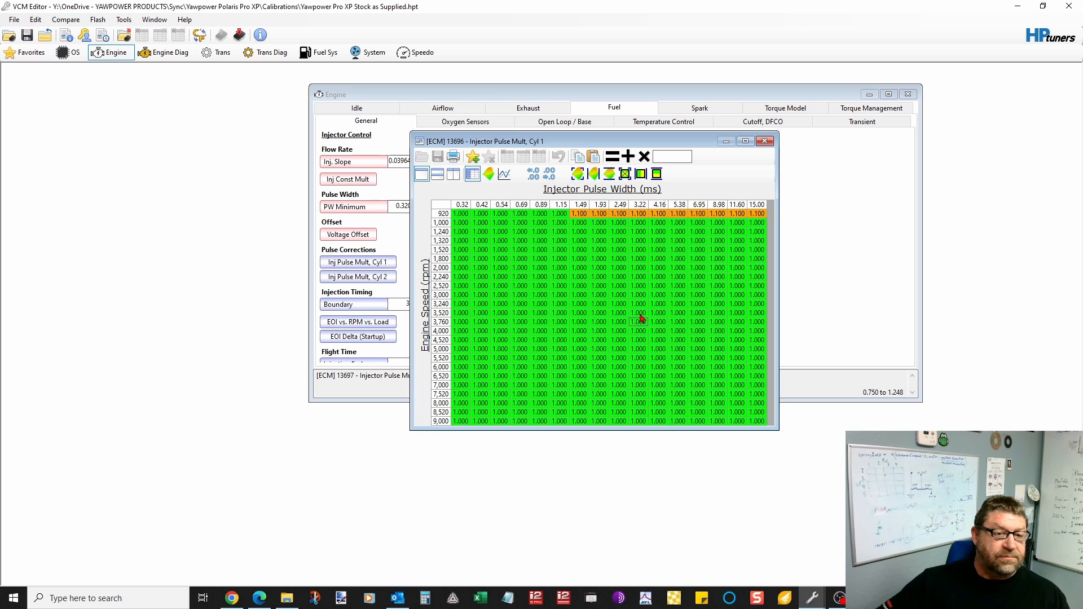
left_click(442, 208)
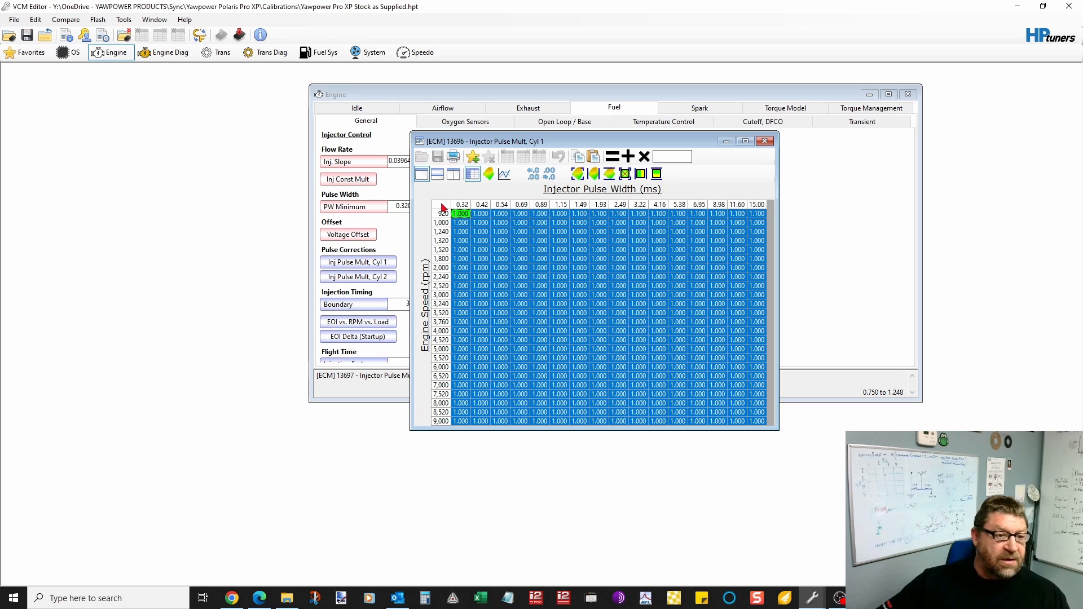
right_click(442, 208)
left_click(471, 238)
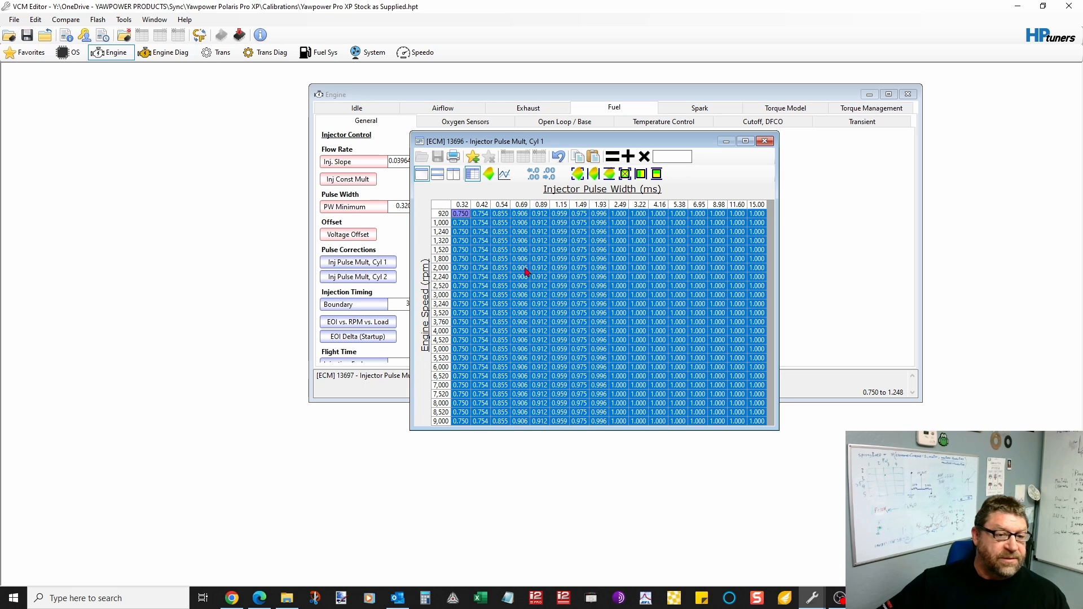
Examine the Cyl 1 pulse multiplier table as a 3D surface from different angles and close the table
left_click(489, 175)
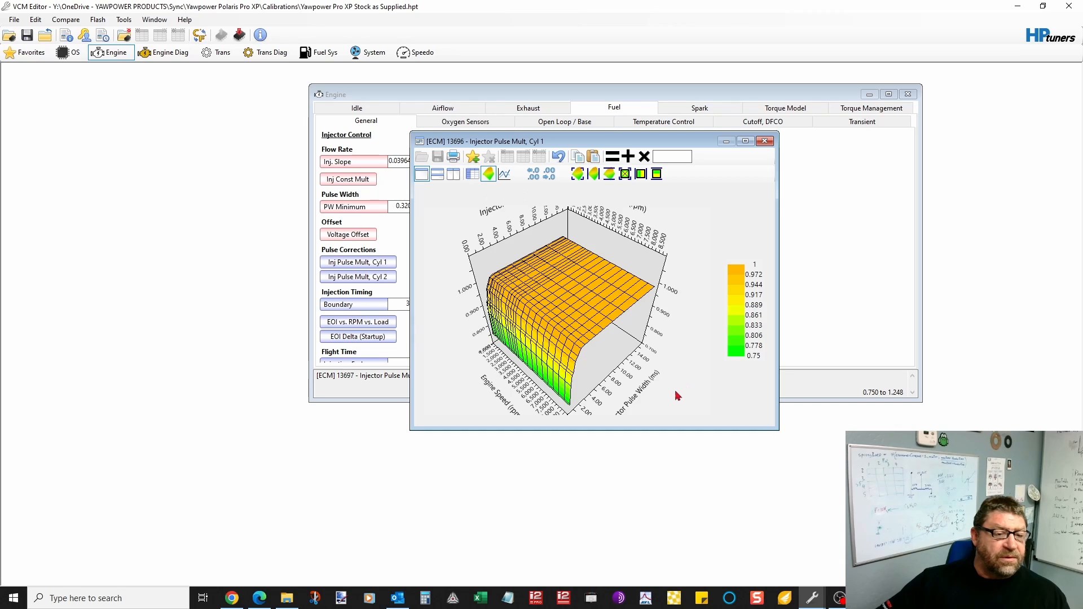
left_click_drag(676, 392, 712, 370)
left_click_drag(696, 369, 667, 386)
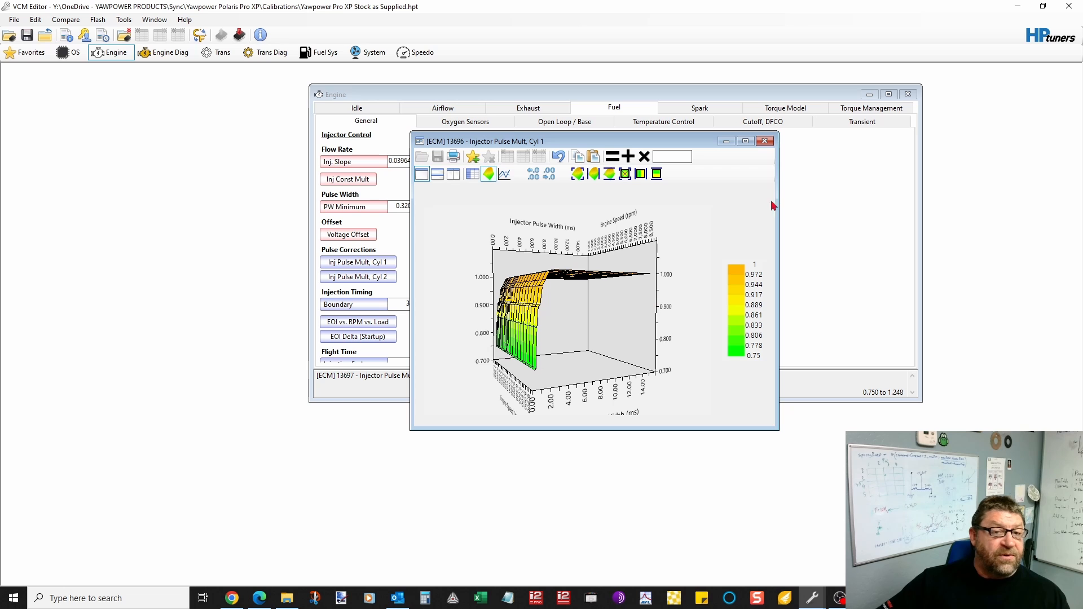
left_click(765, 141)
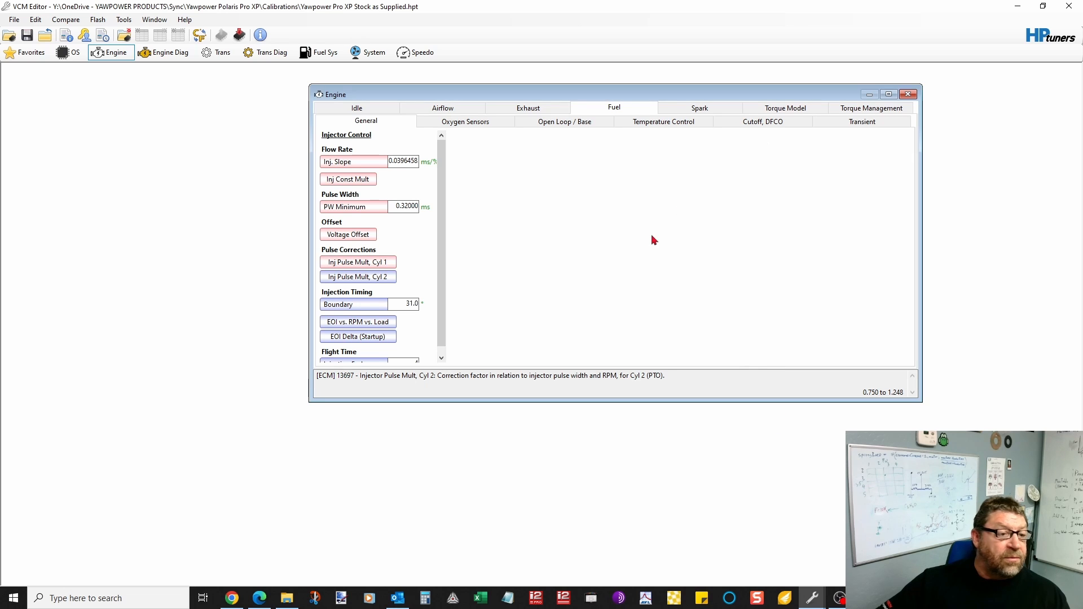
Reopen the Inj Pulse Mult, Cyl 1 table, move it aside, and review the Primary VE table in the Airflow settings
left_click(362, 263)
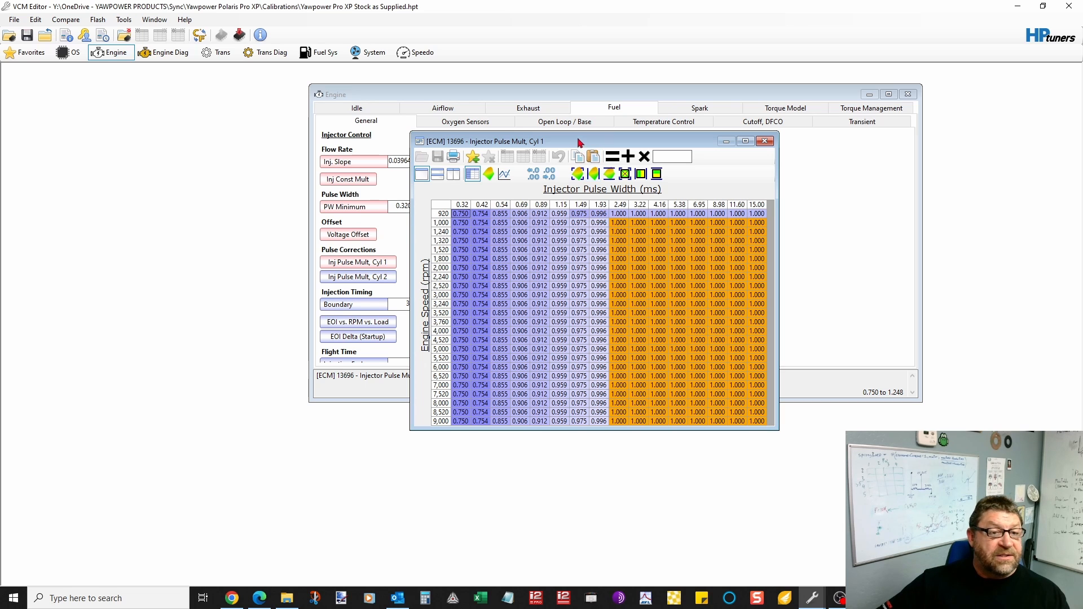
left_click_drag(578, 142, 653, 175)
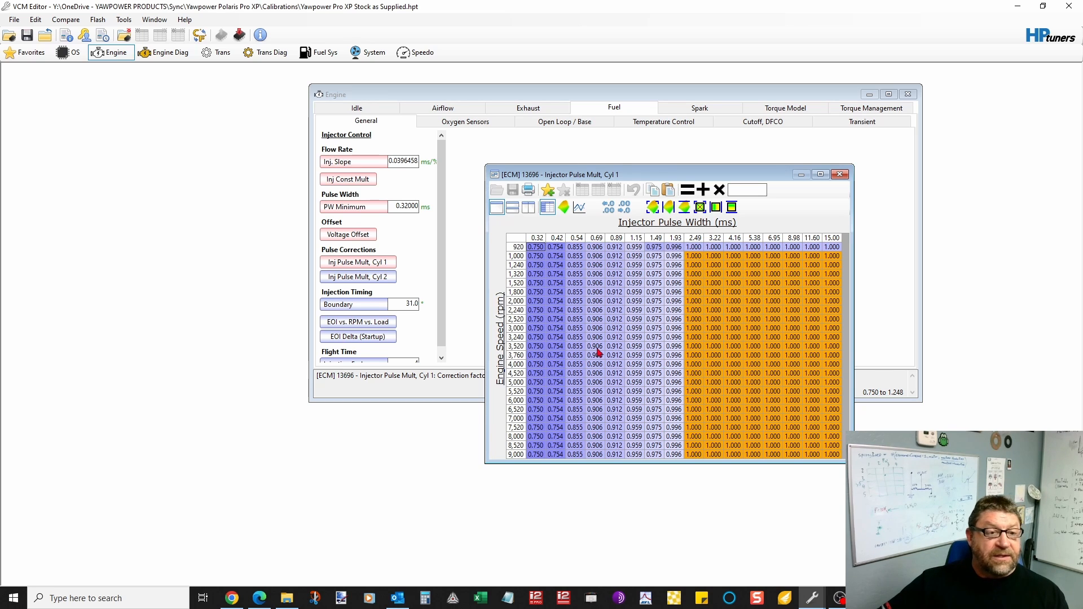
left_click(443, 108)
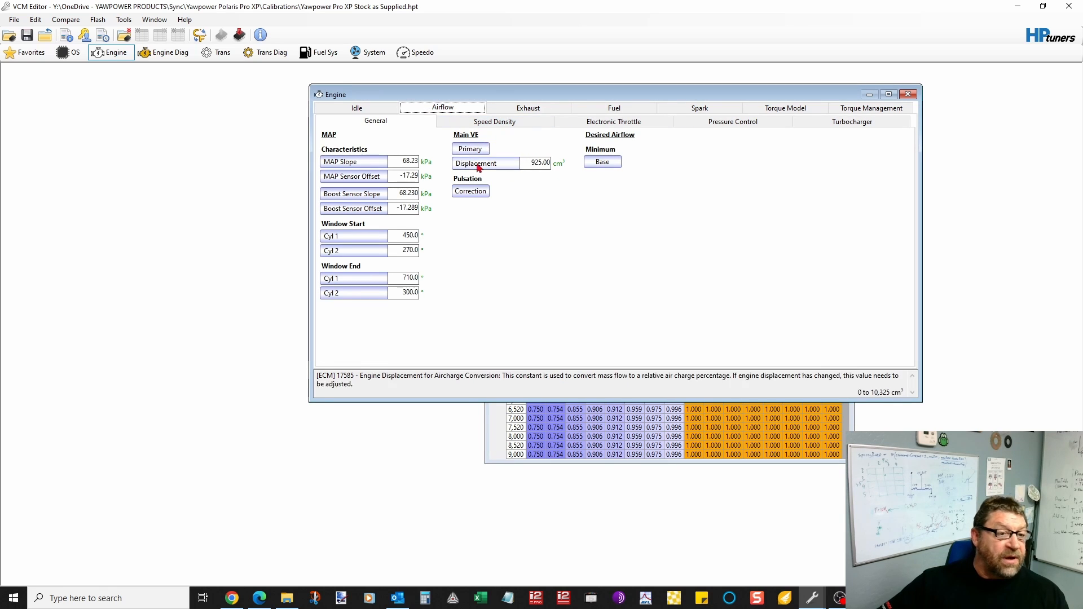
left_click(466, 149)
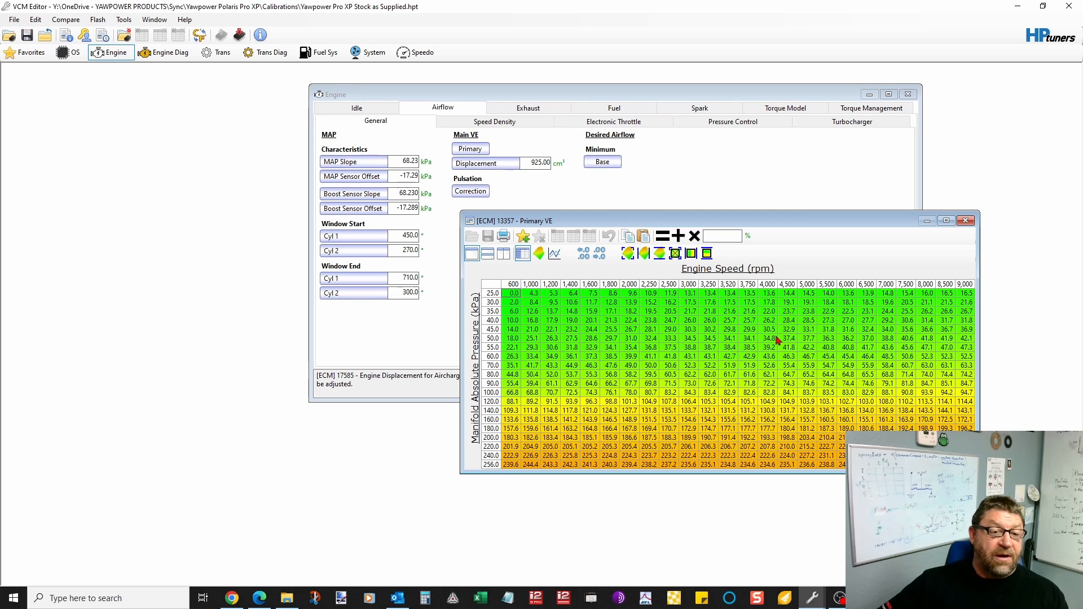
left_click(966, 221)
Copy all values of the Inj Pulse Mult, Cyl 1 table and paste them into the Inj Pulse Mult, Cyl 2 table
left_click(600, 111)
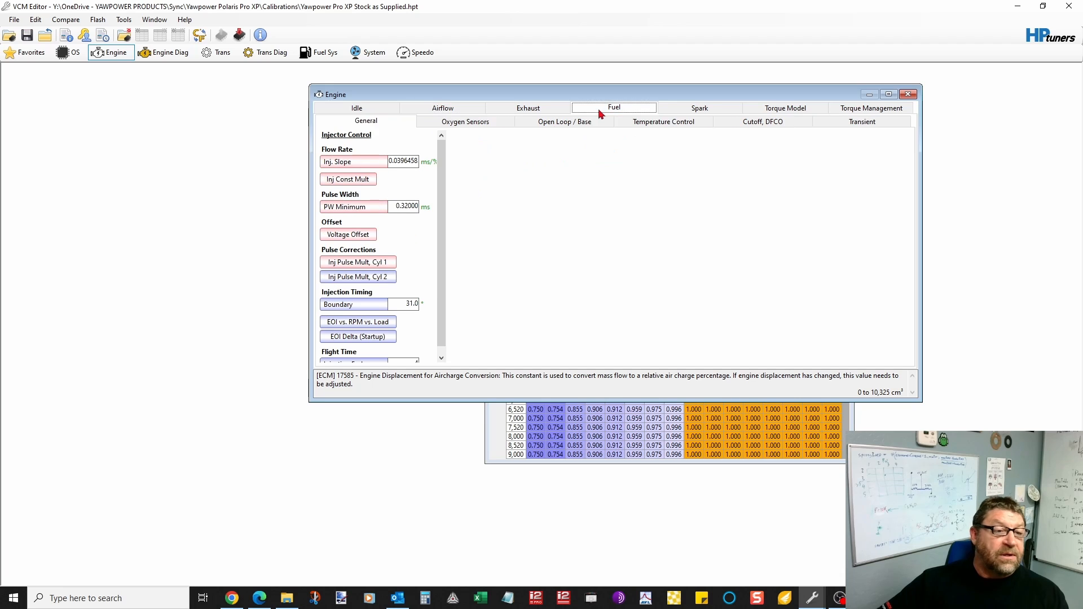
left_click(361, 263)
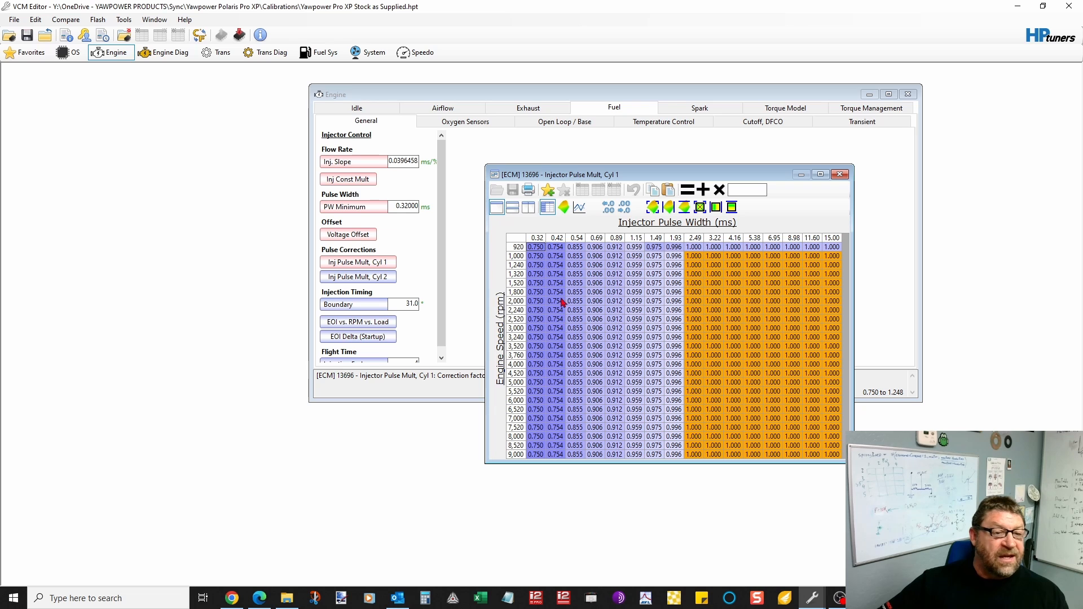
left_click(522, 242)
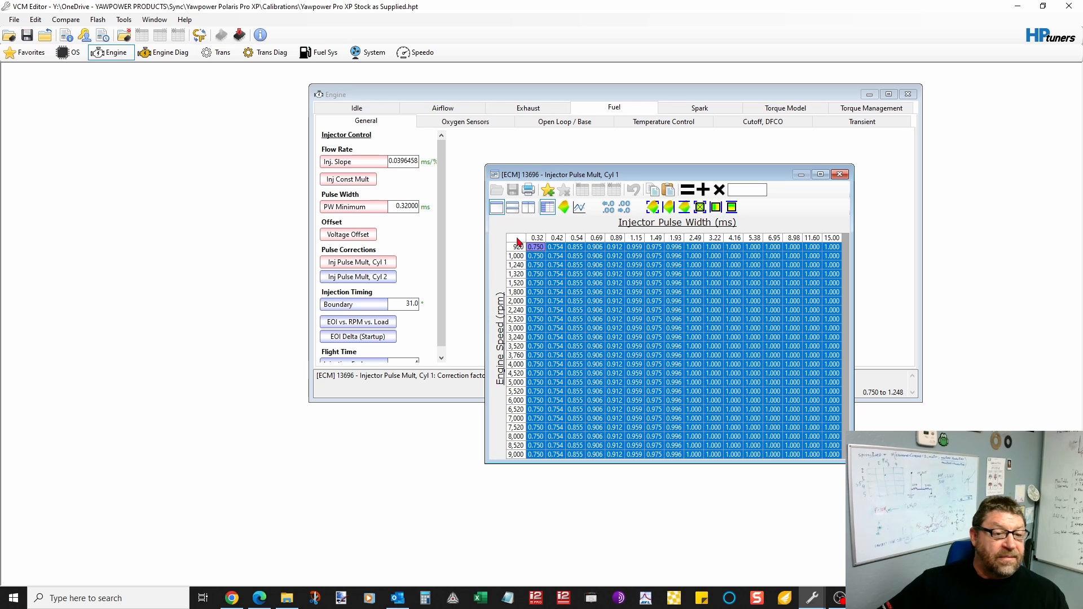
right_click(520, 241)
left_click(548, 251)
left_click(379, 277)
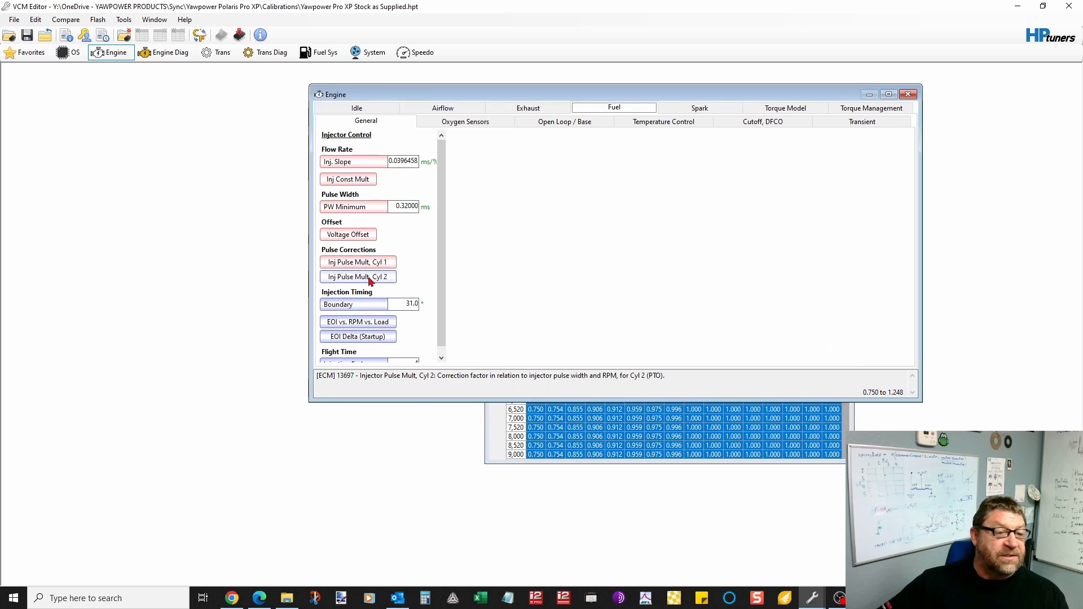
left_click(257, 237)
right_click(257, 237)
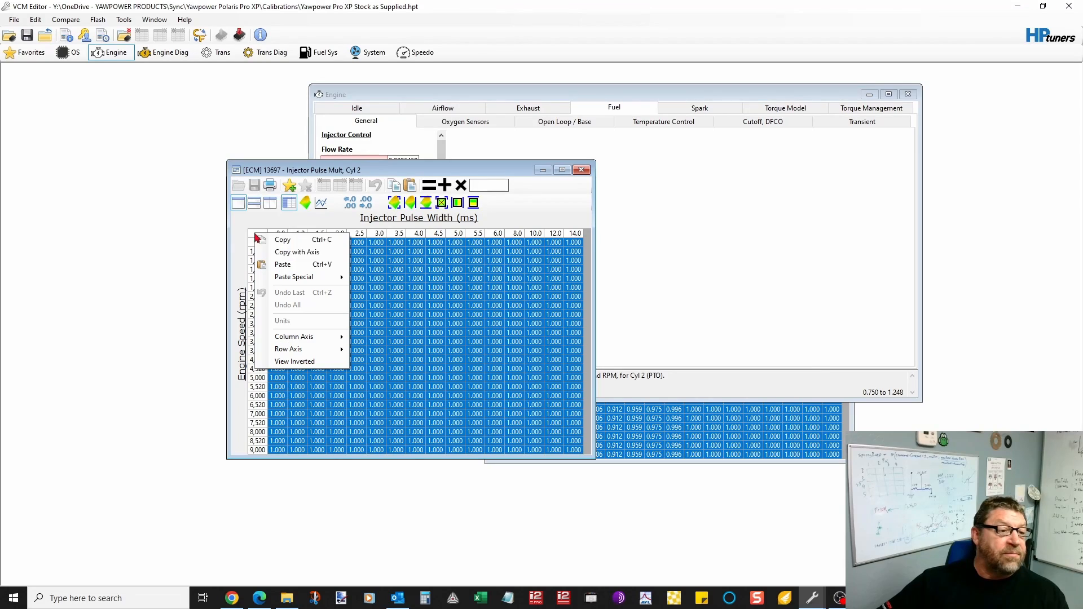
left_click(280, 266)
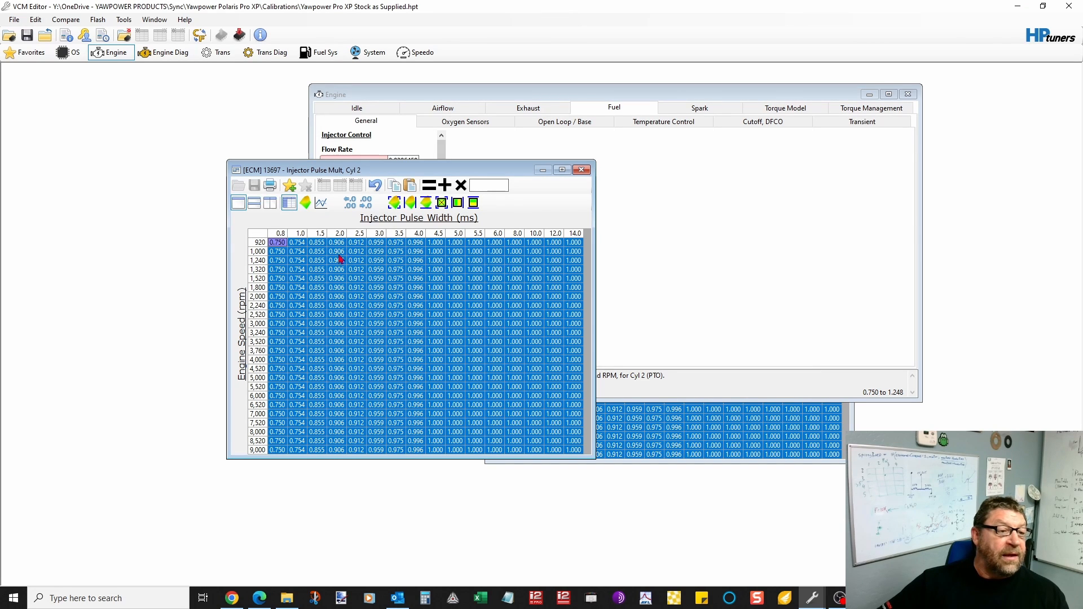
Inspect the pasted Cyl 2 multipliers as a 3D surface and close the table
left_click(305, 202)
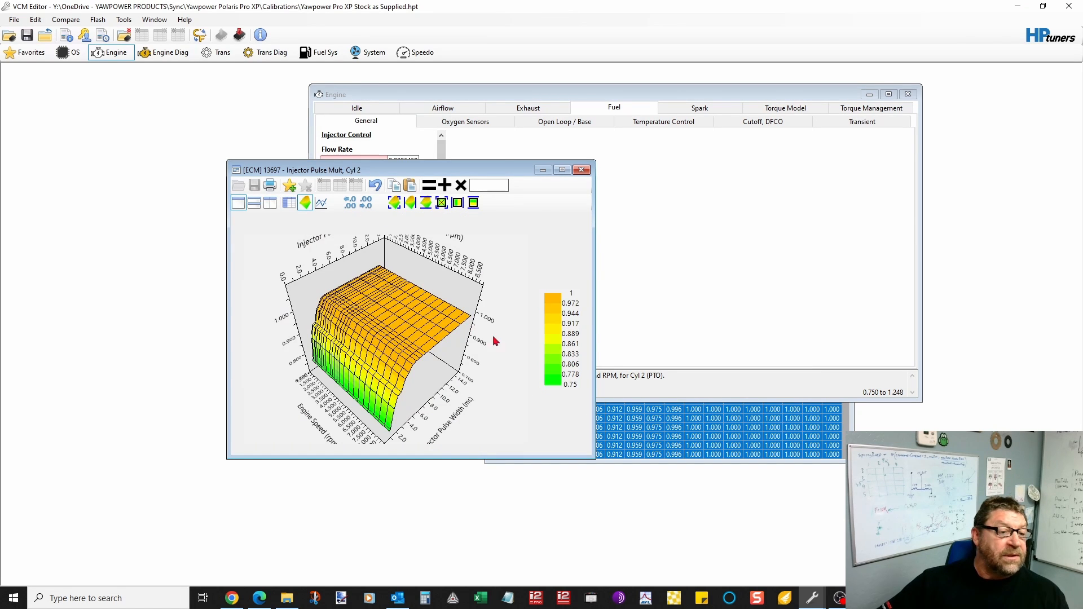
left_click_drag(496, 347, 481, 326)
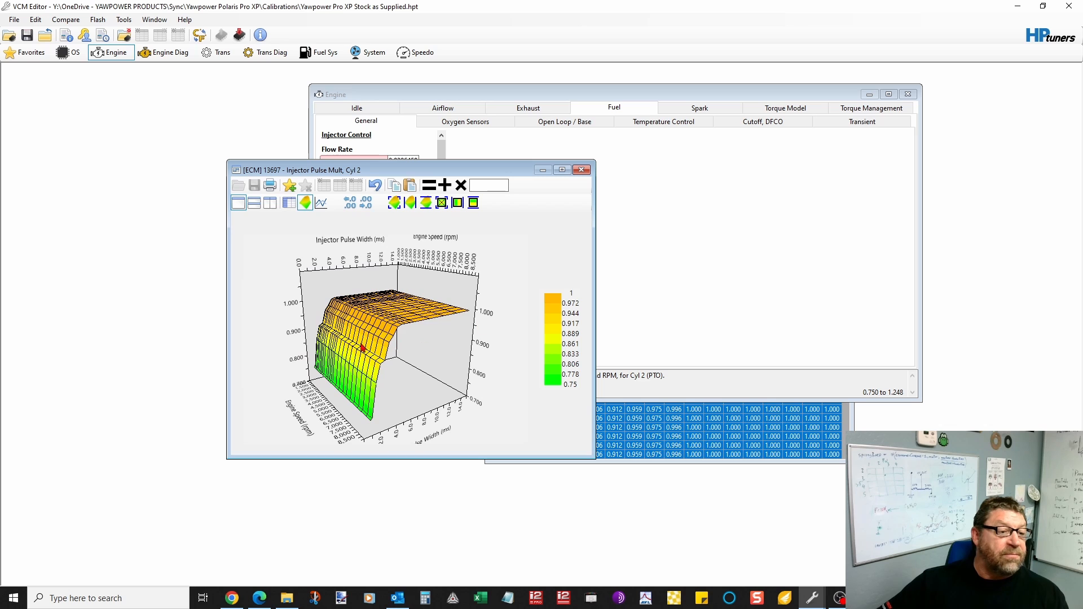
left_click(581, 170)
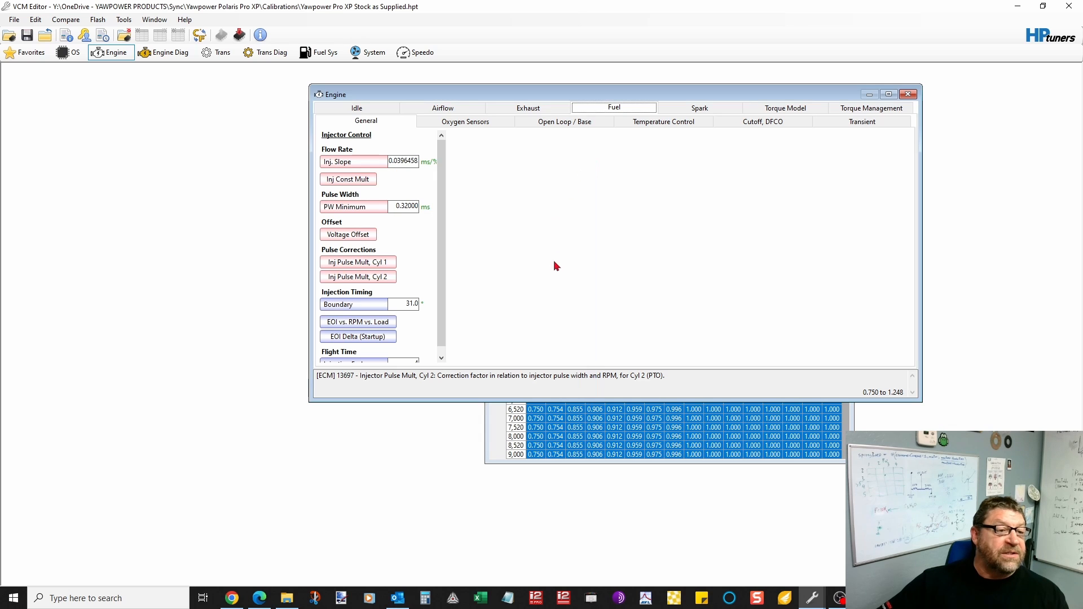
Copy the Data Generator's PW axis and paste it over the Injector Pulse Width axis of the Inj Pulse Mult, Cyl 2 table
left_click(384, 279)
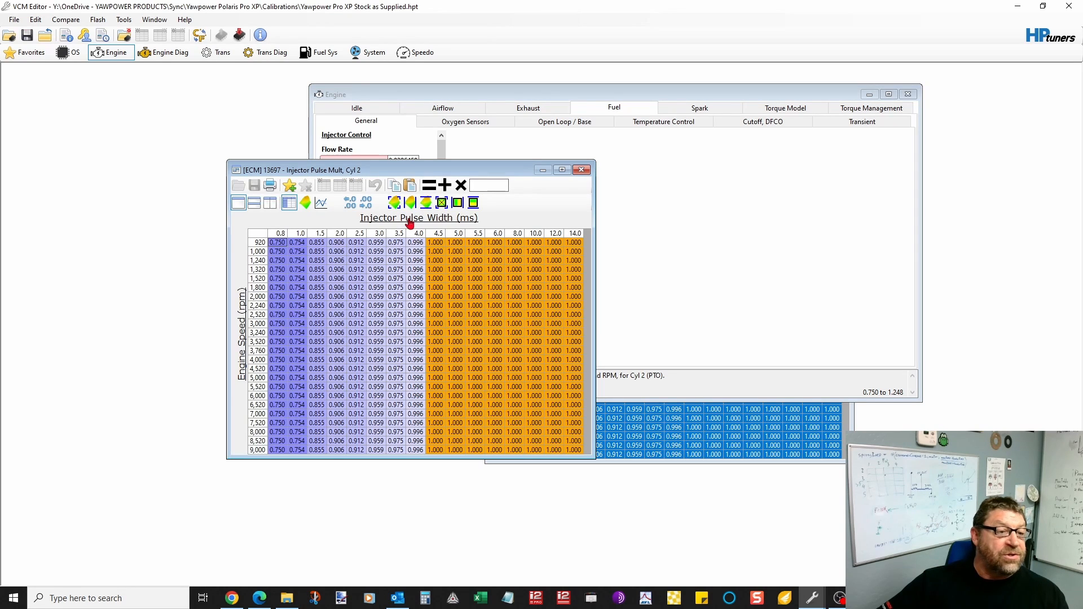
left_click(408, 219)
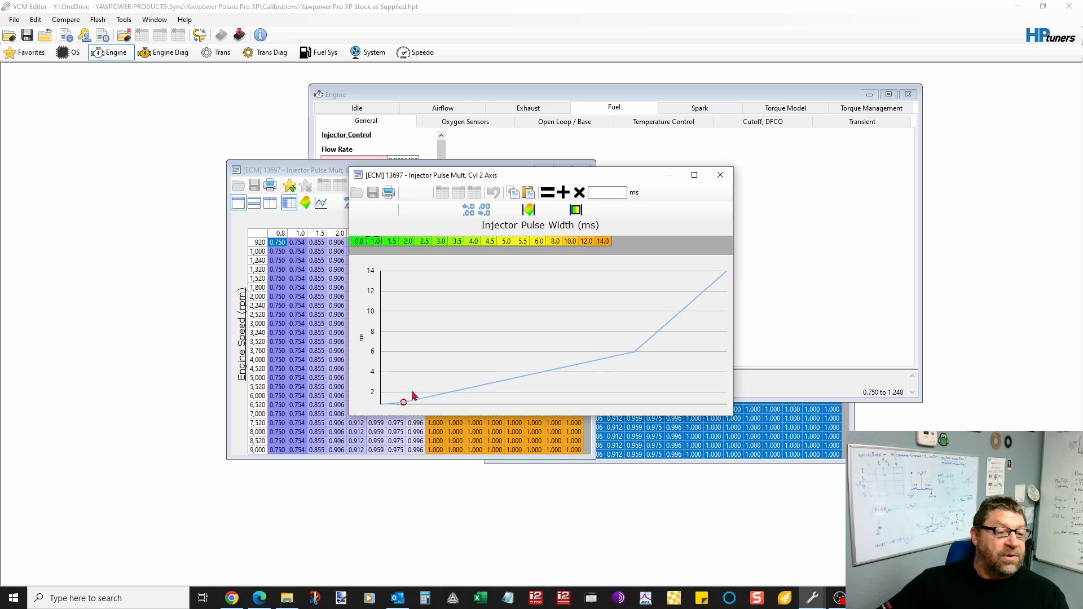
left_click(259, 598)
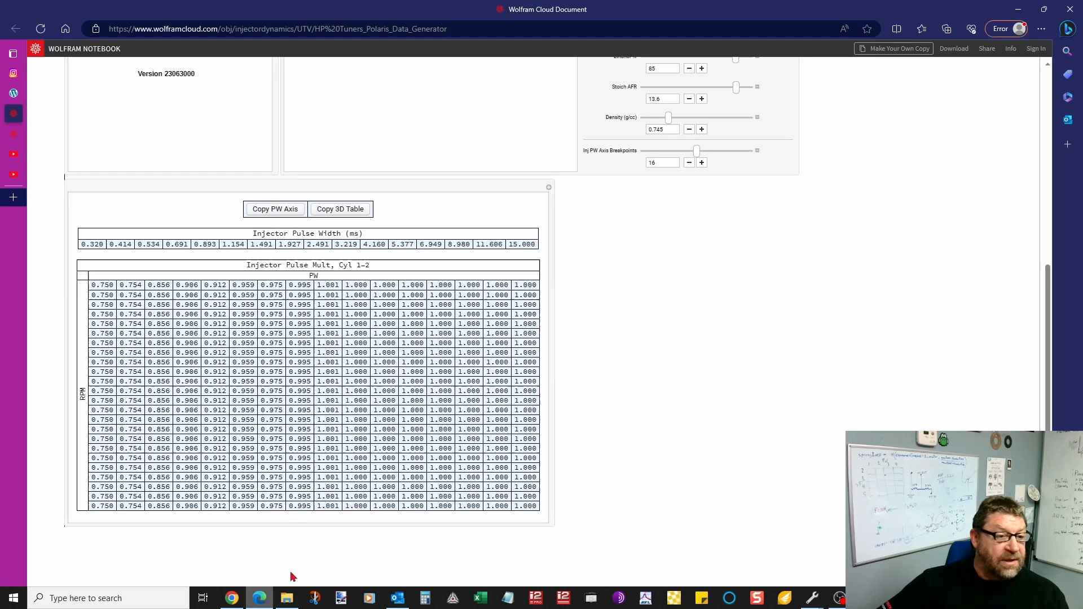
left_click(276, 215)
mouse_move(816, 605)
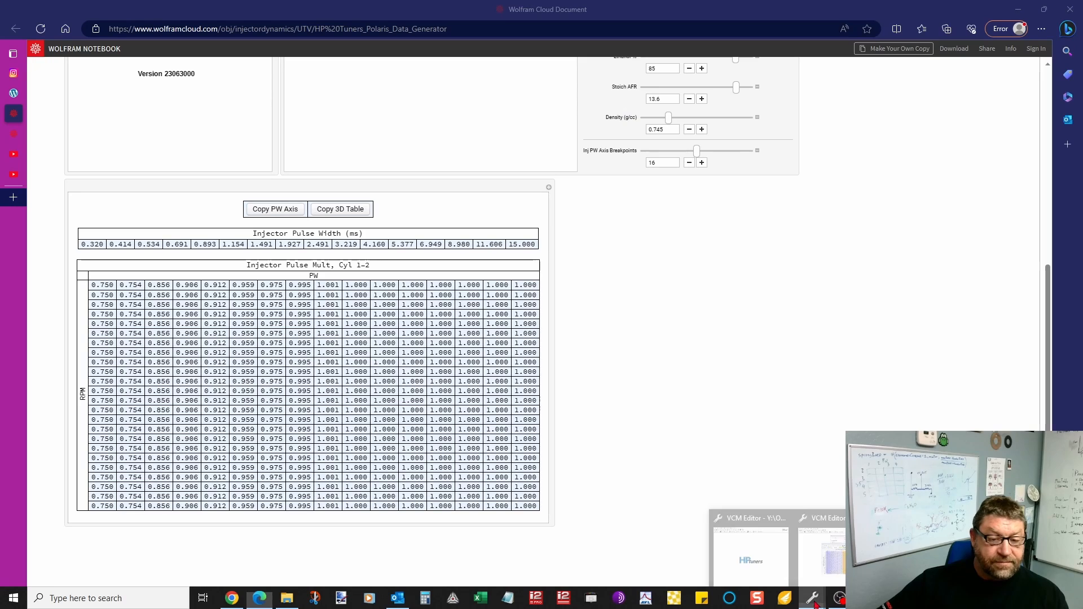
left_click(818, 541)
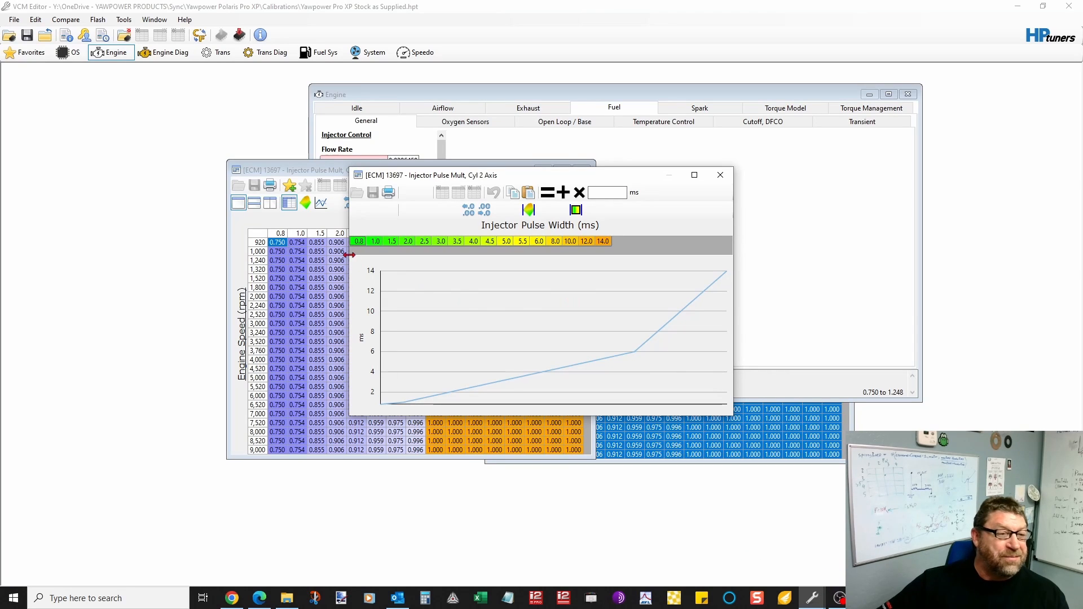
left_click_drag(359, 241, 613, 244)
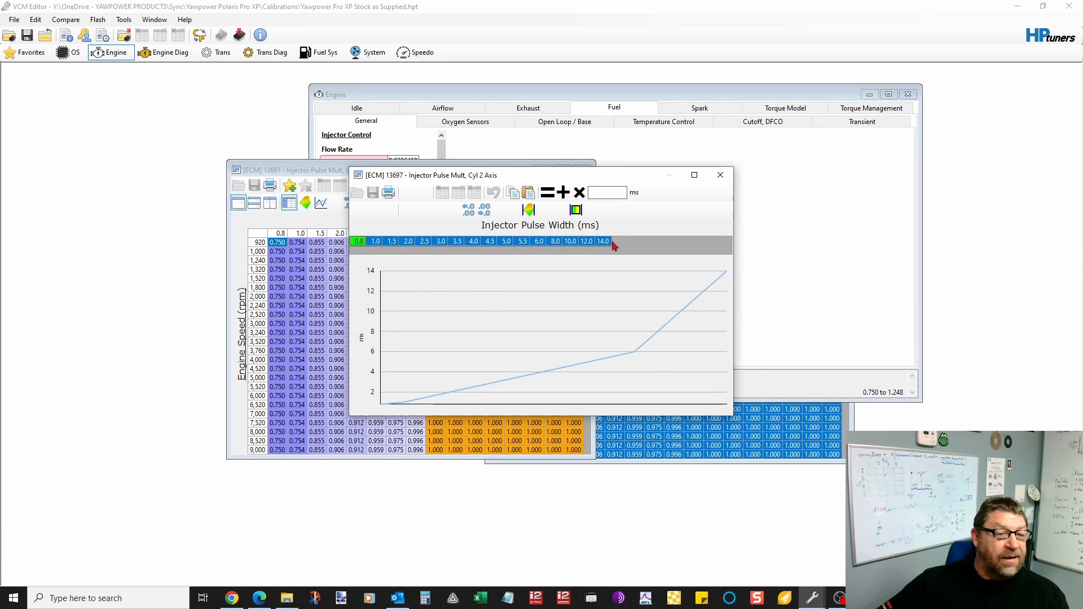
key("ctrl+v")
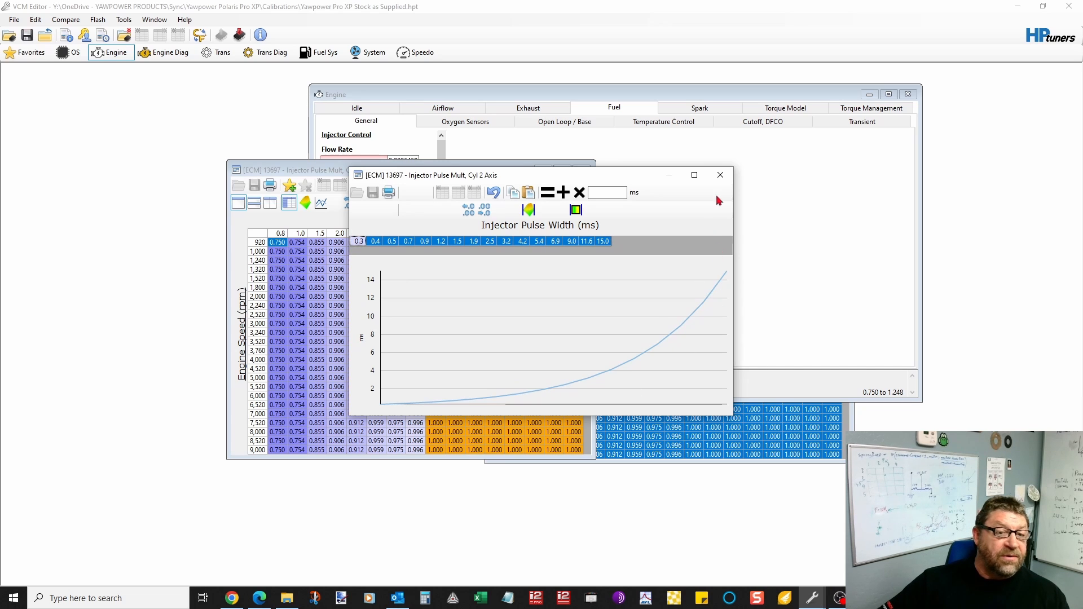
left_click(720, 175)
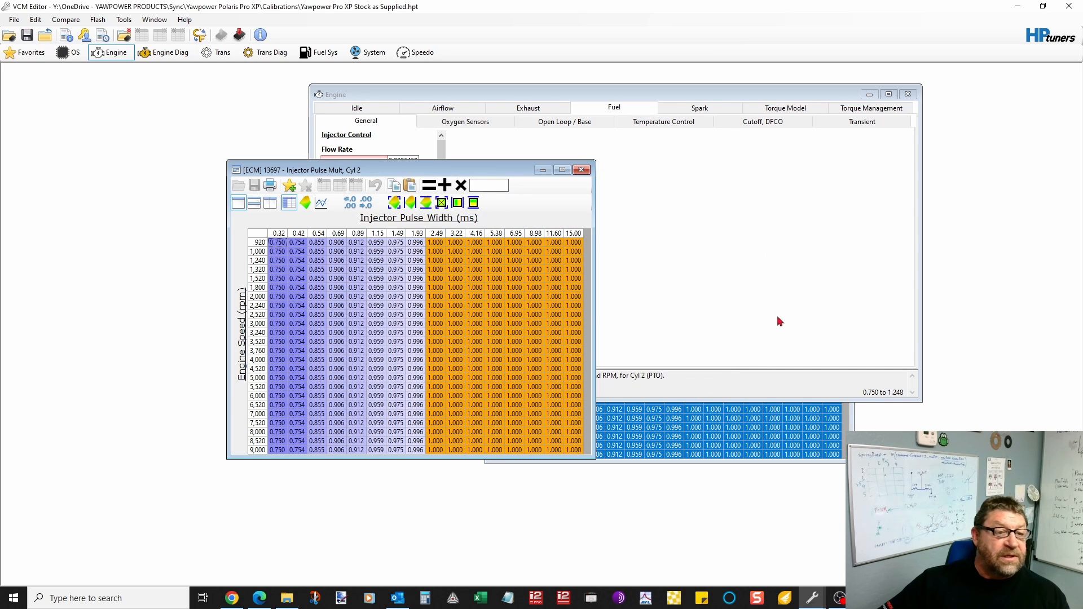
Check the Cyl 2 surface plot with the new pulse width axis and close the Cyl 2 table
left_click(305, 202)
left_click_drag(484, 407, 462, 355)
left_click(582, 170)
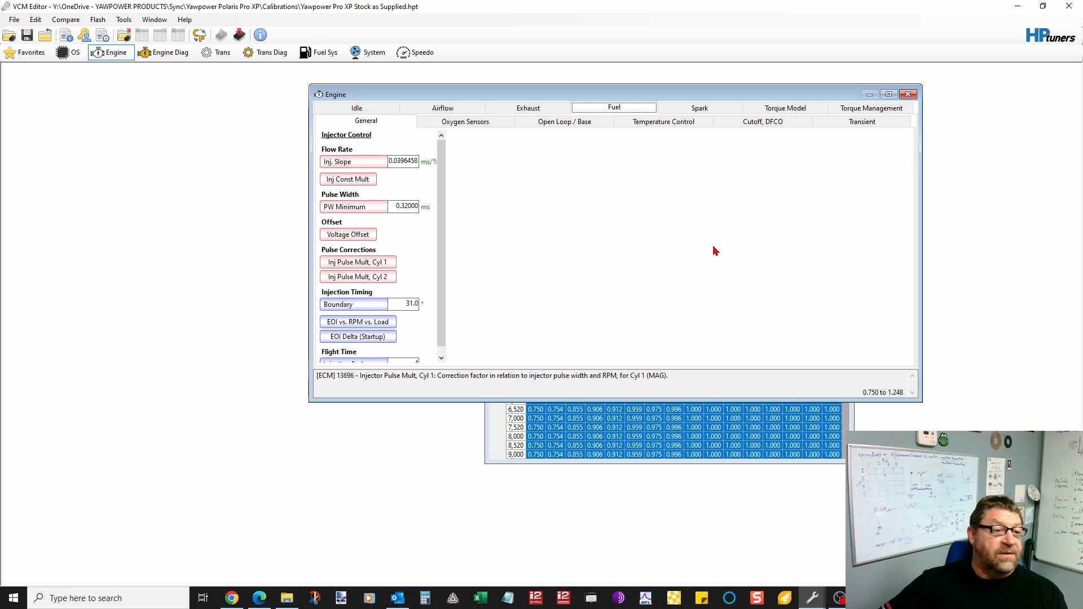
Switch to the browser, view the data generator section of the Injector Dynamics Polaris UTV products page, and return to VCM Editor
left_click_drag(631, 100, 646, 147)
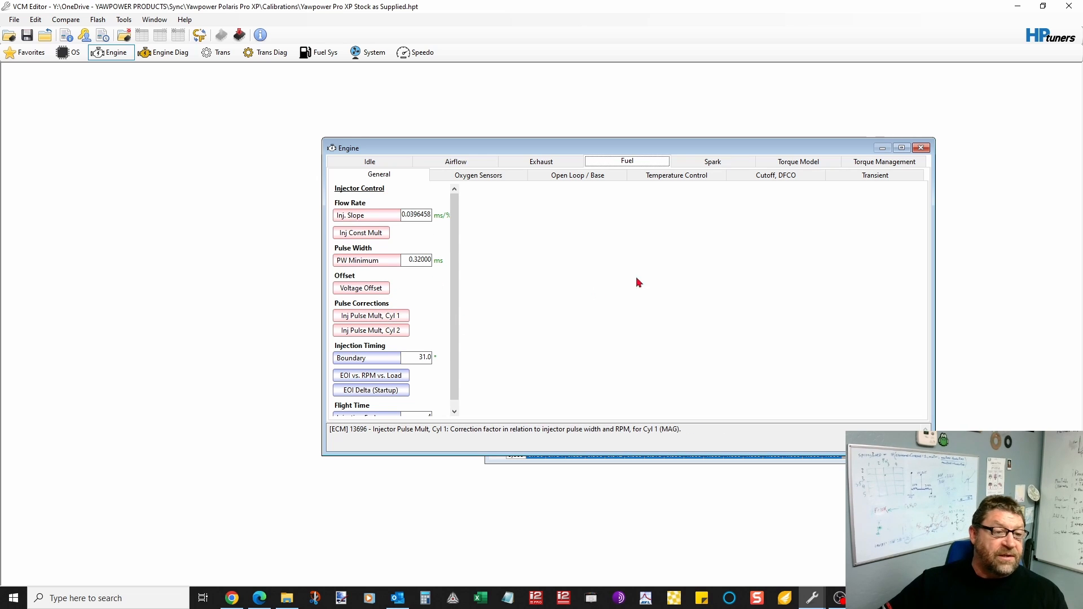
left_click(259, 598)
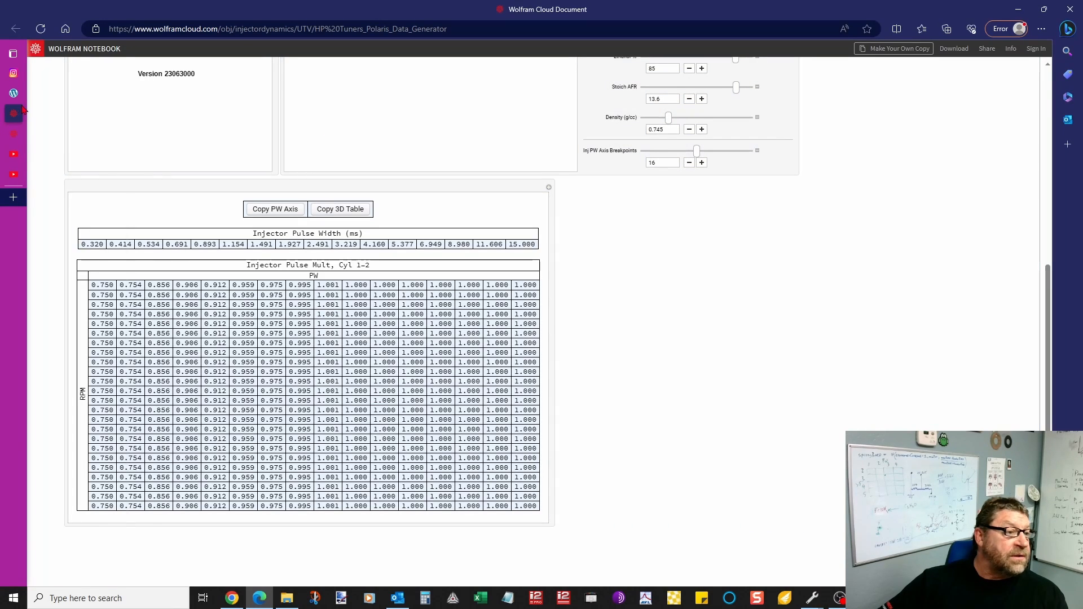
mouse_move(25, 130)
left_click(68, 94)
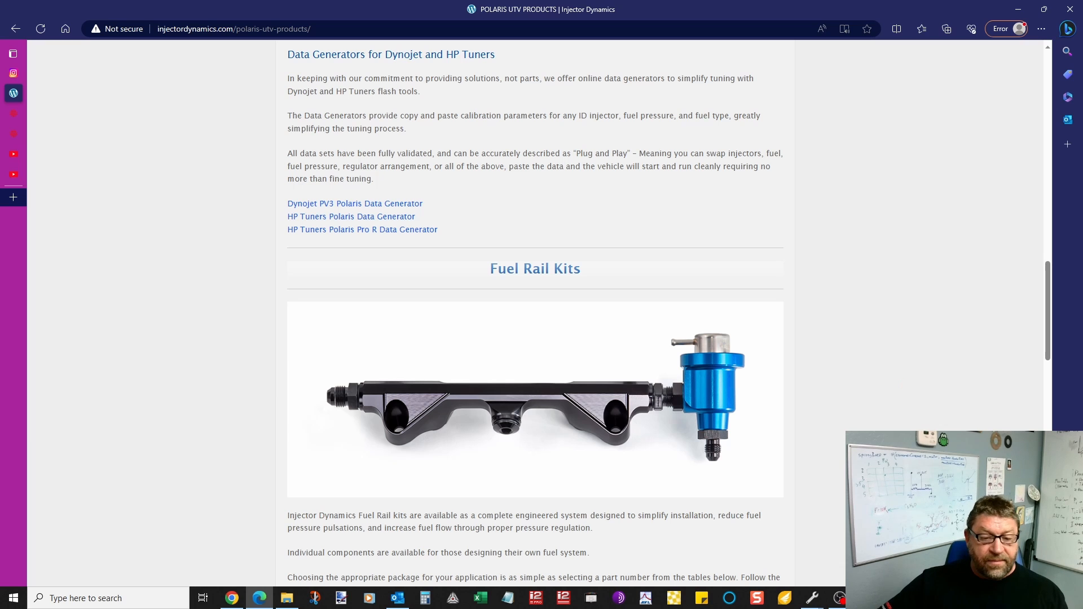
left_click(814, 598)
left_click(830, 580)
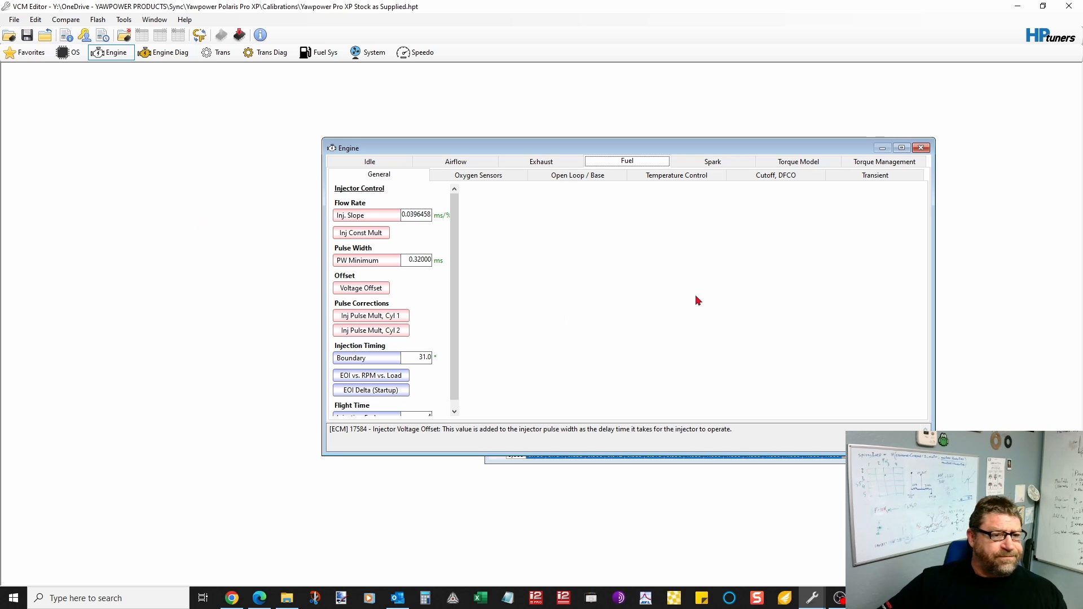
Open the desired Fuel Rail Pressure Setpoint table in the fuel system settings and examine its values by engine speed and relative fuel mass
left_click_drag(682, 142, 644, 157)
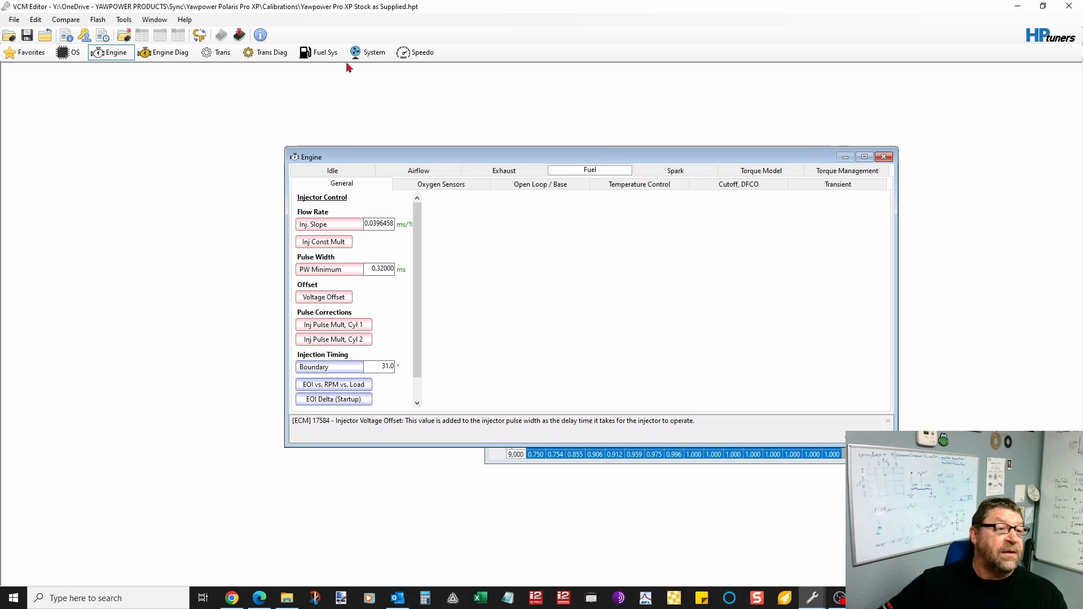
left_click(323, 52)
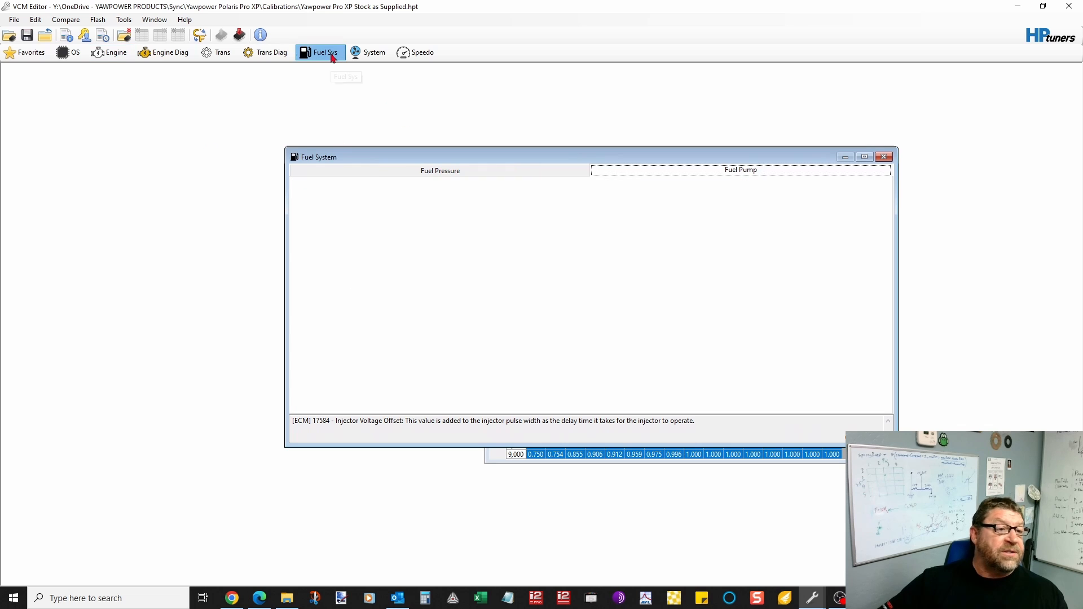
left_click(472, 172)
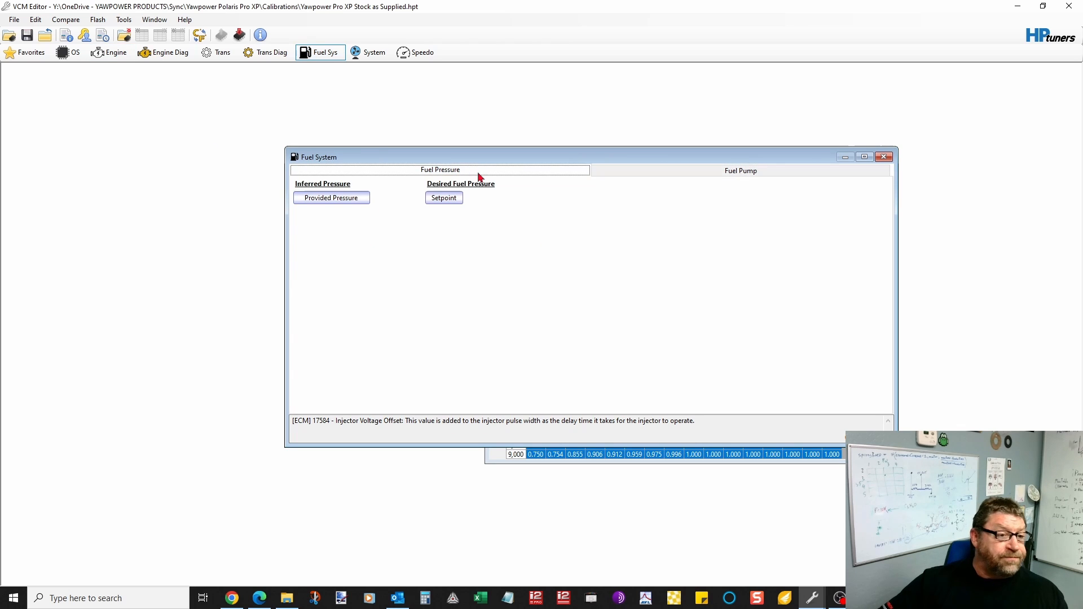
left_click(445, 199)
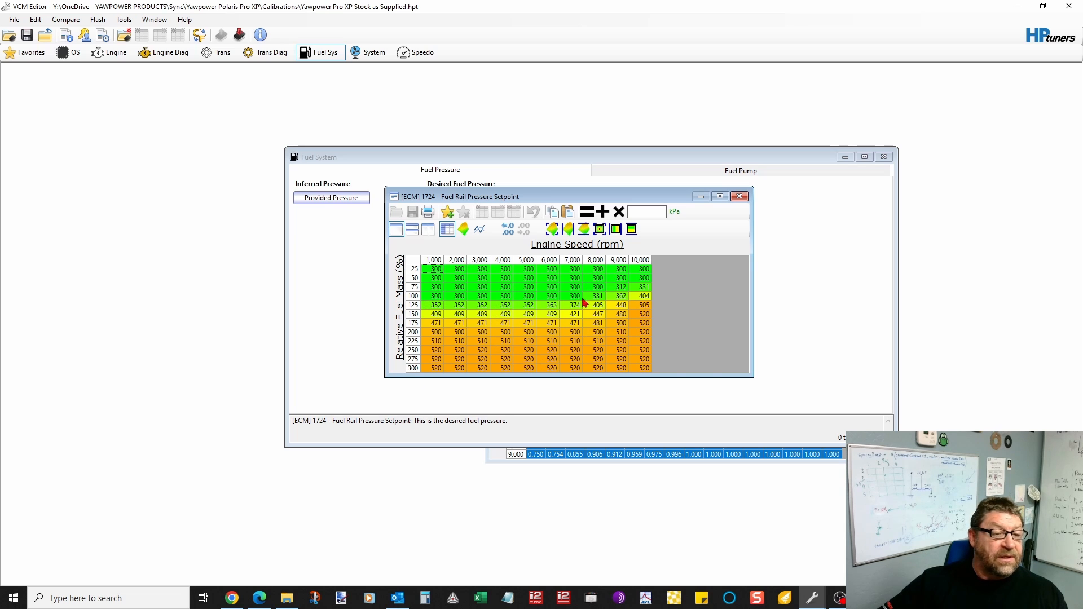
left_click_drag(607, 198, 612, 267)
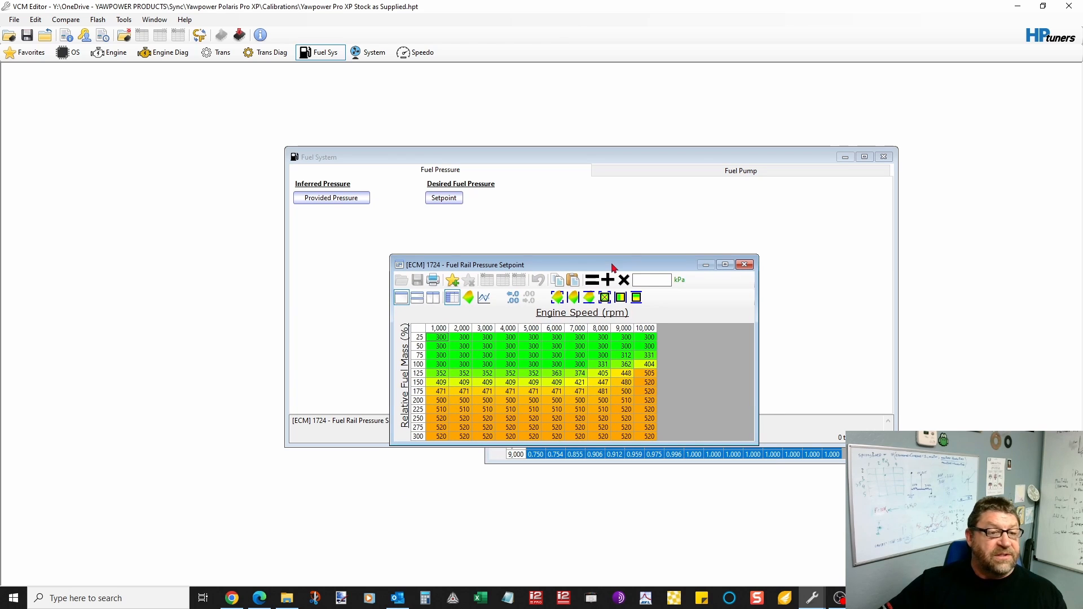
left_click_drag(575, 268, 490, 232)
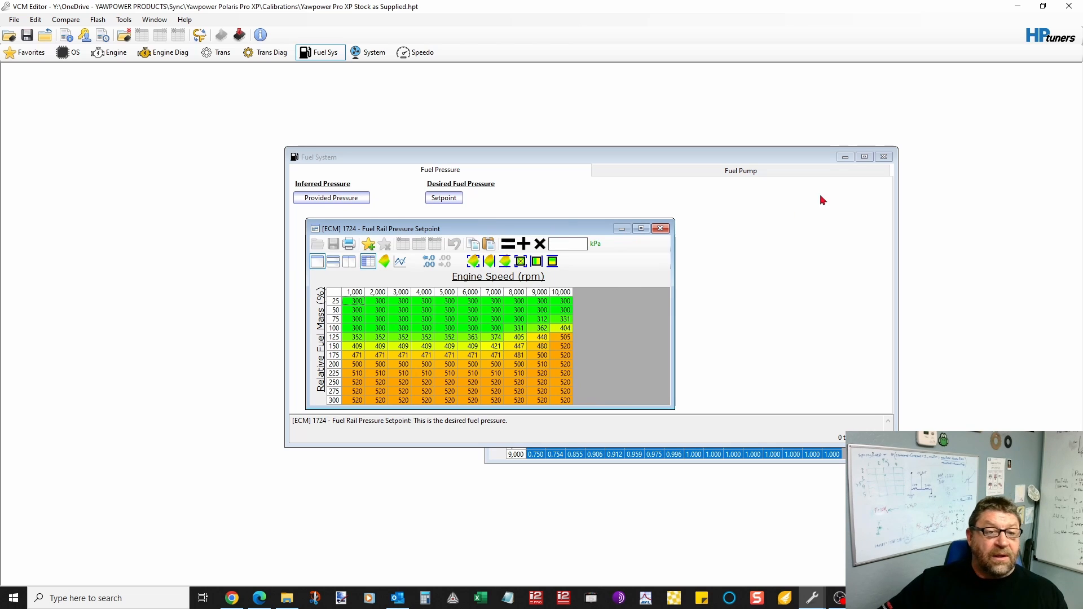
Set every cell of the base Fuel Pump Duty Cycle table to 50% and close the table
left_click(768, 175)
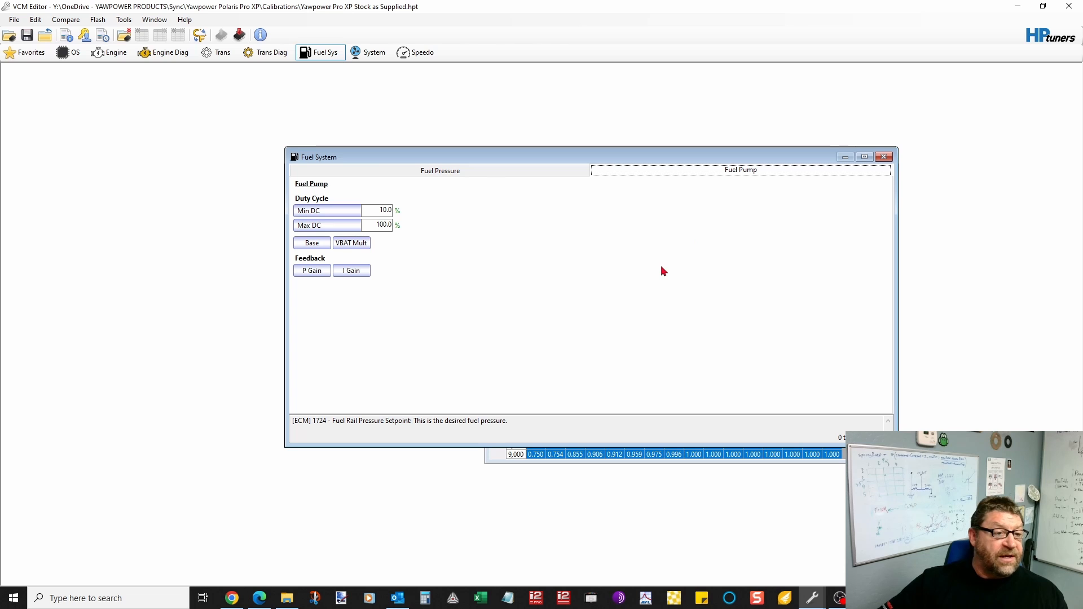
left_click(313, 244)
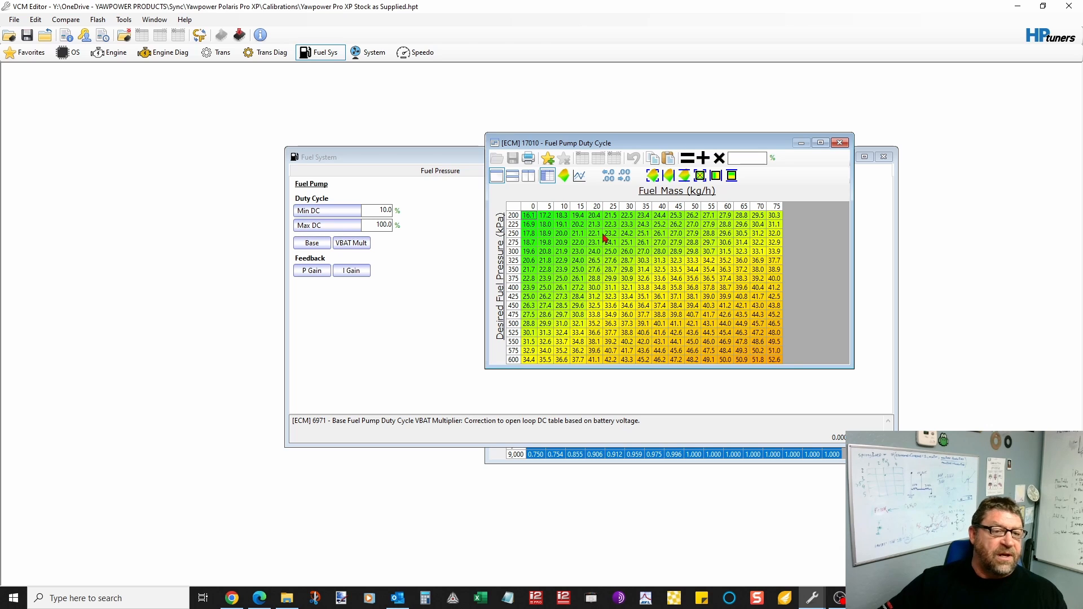
left_click(515, 207)
type("50")
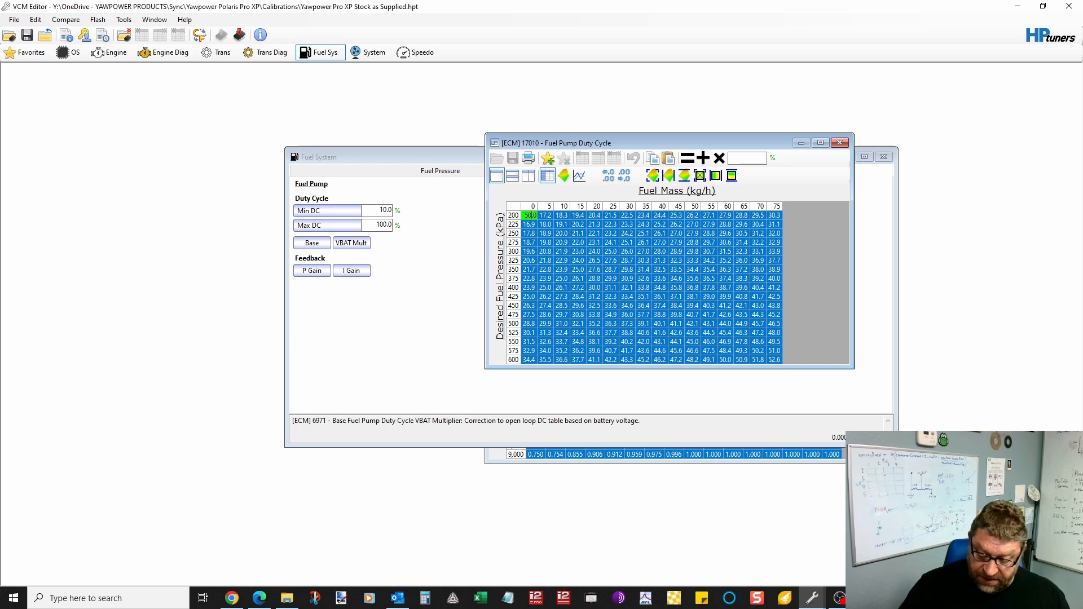
key("Return")
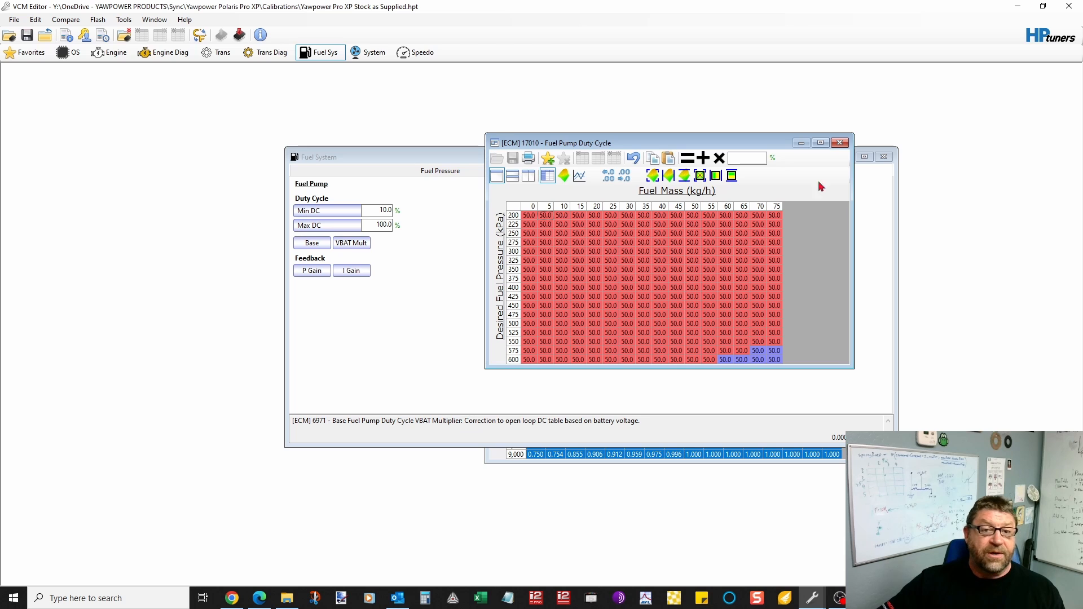
left_click(840, 144)
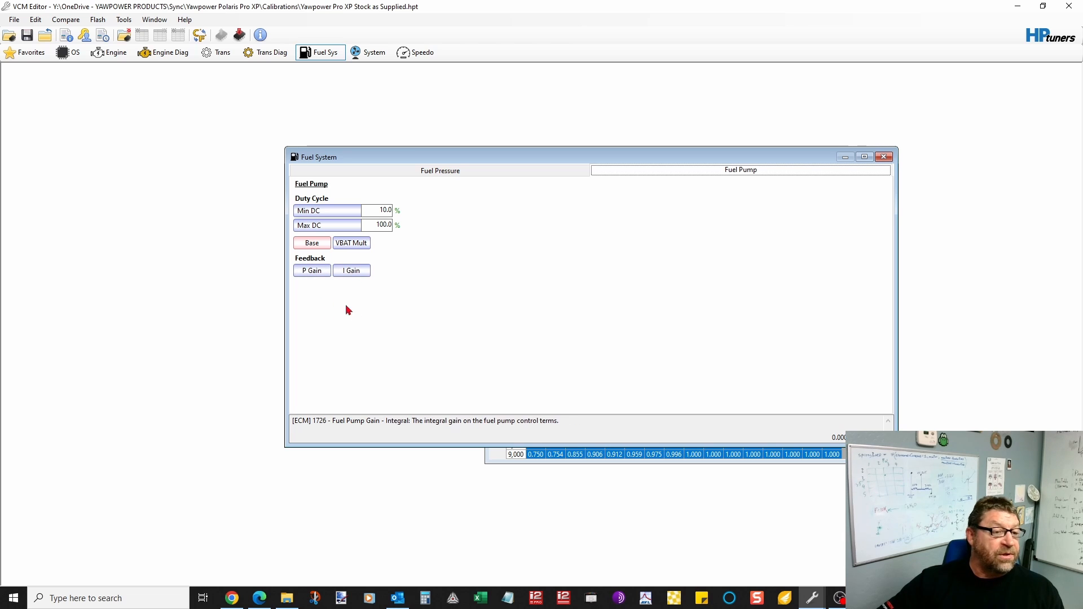
Set all cells of the fuel pump proportional gain table to 0 and close it
left_click(311, 273)
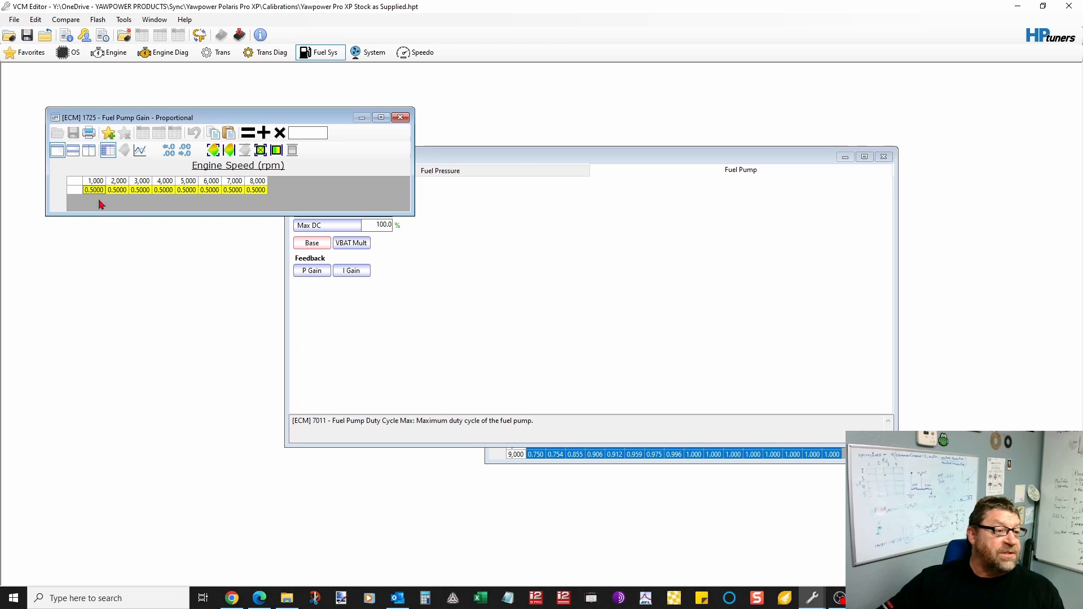
left_click(79, 186)
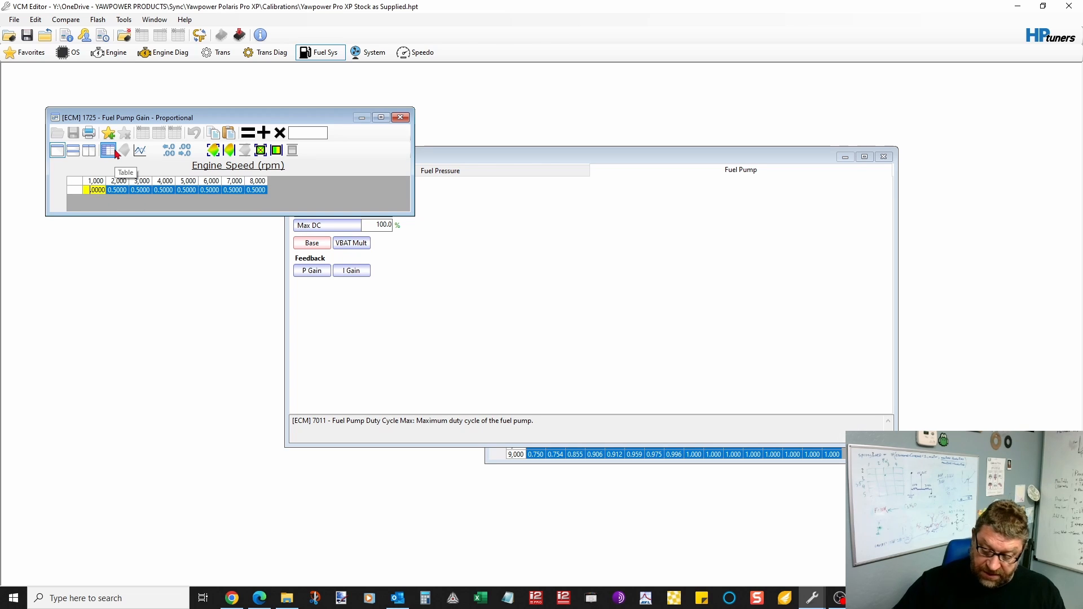
key("Return")
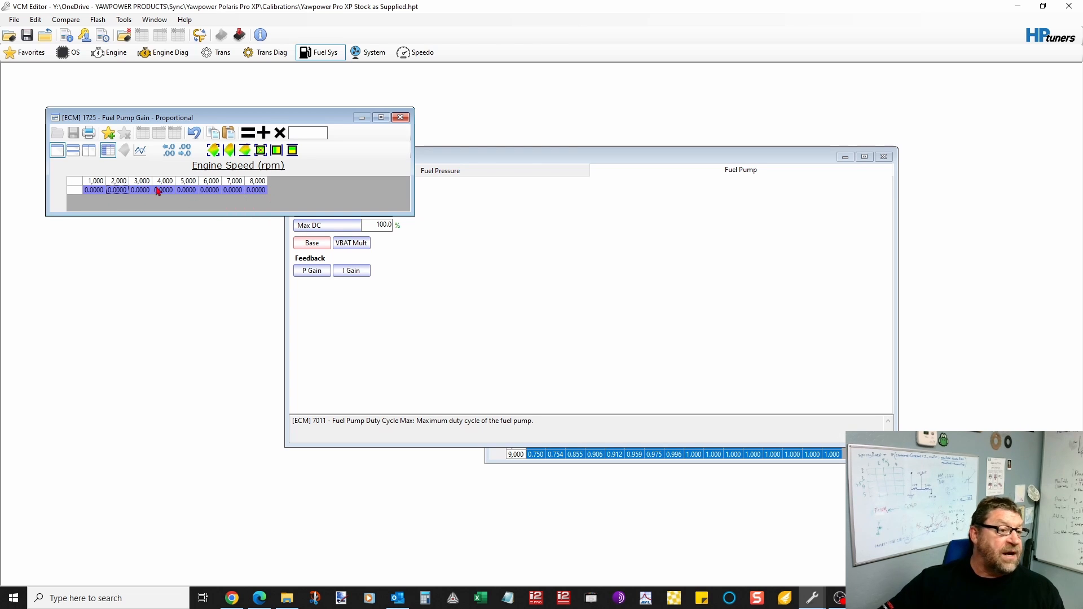
left_click(400, 117)
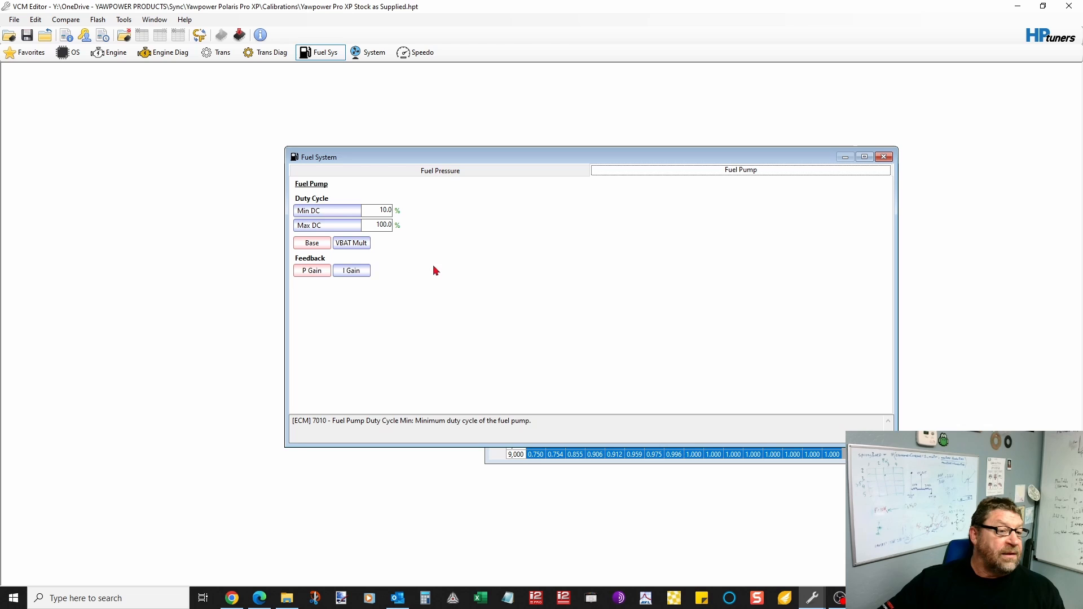
Zero the fuel pump integral gain across all engine speeds and close the table
left_click(351, 272)
left_click(89, 199)
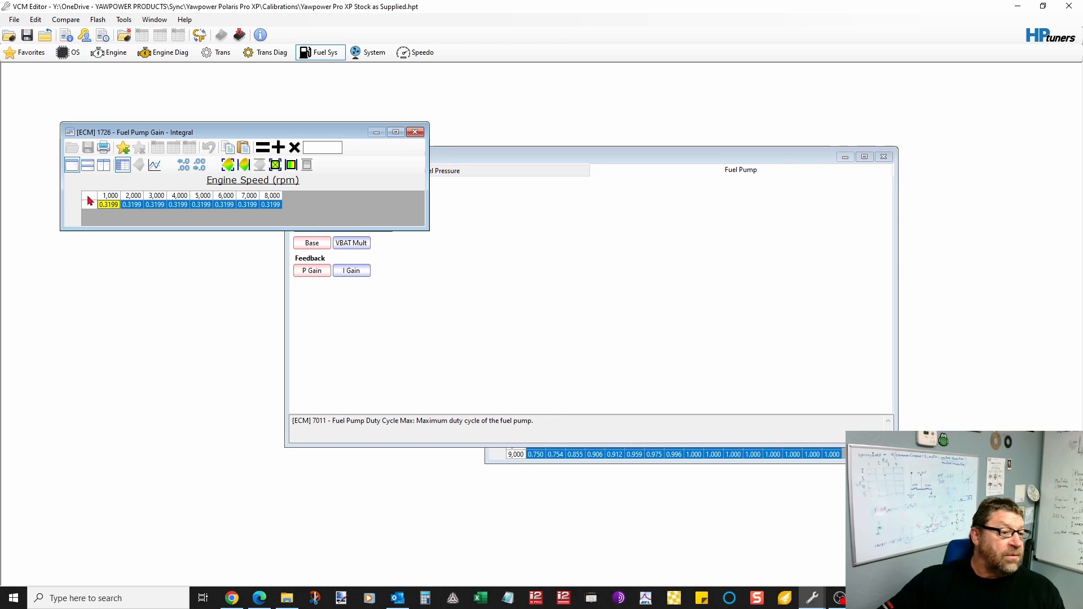
type("0000")
key("Return")
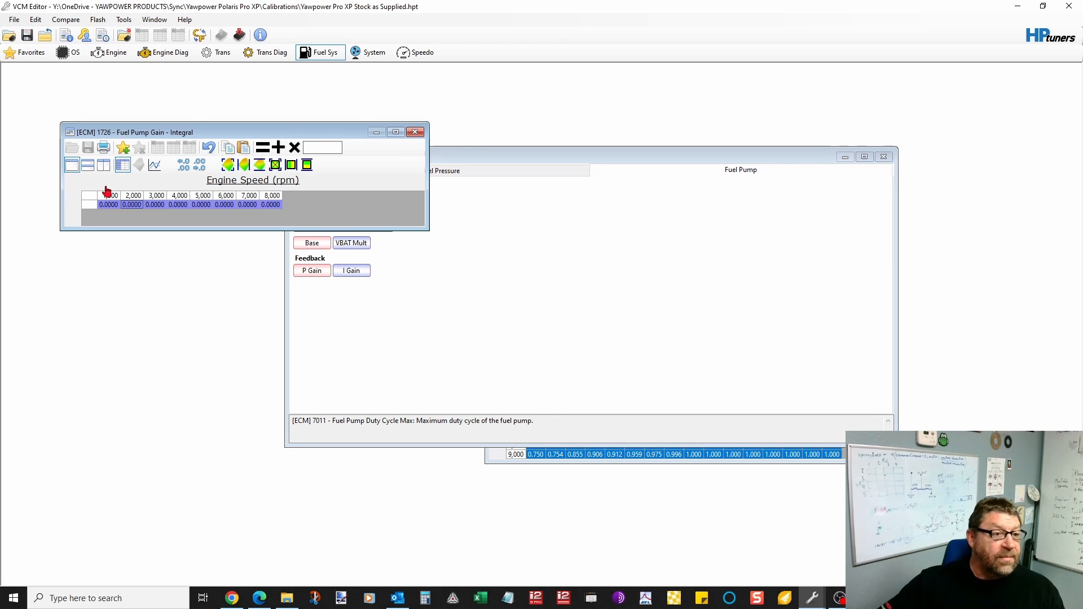
left_click(415, 132)
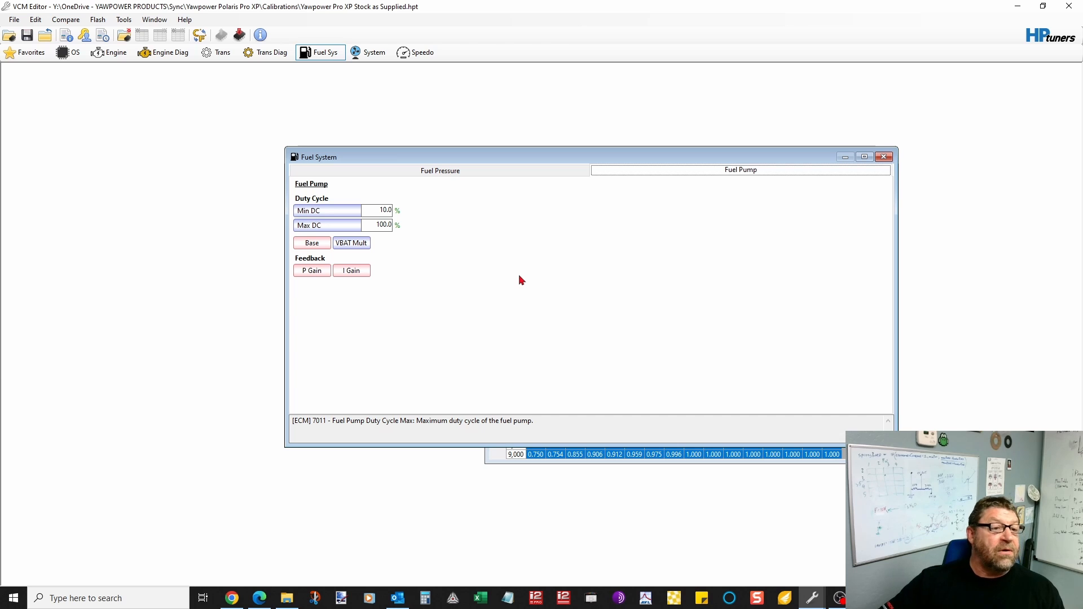
Review the base Fuel Pump Duty Cycle table, close it, and look over the fuel pressure and fuel pump settings
left_click(309, 244)
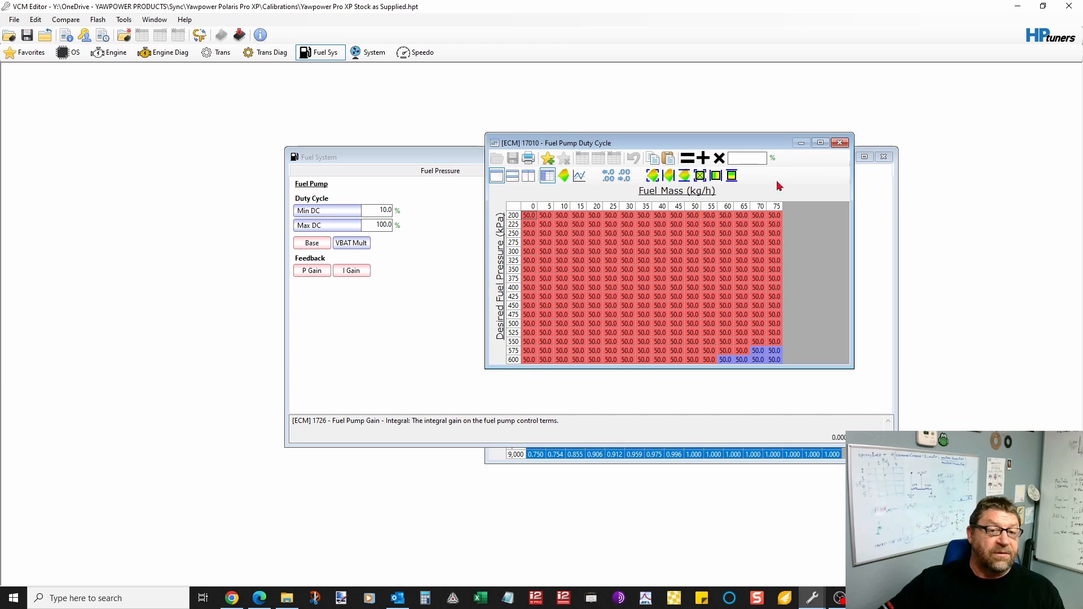
left_click(838, 144)
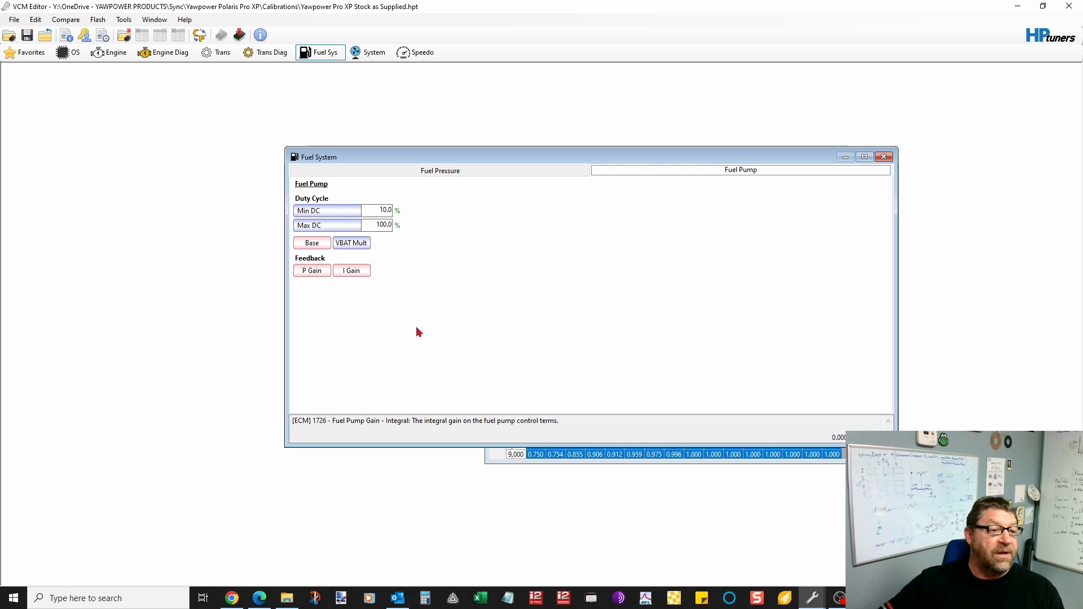
left_click(483, 174)
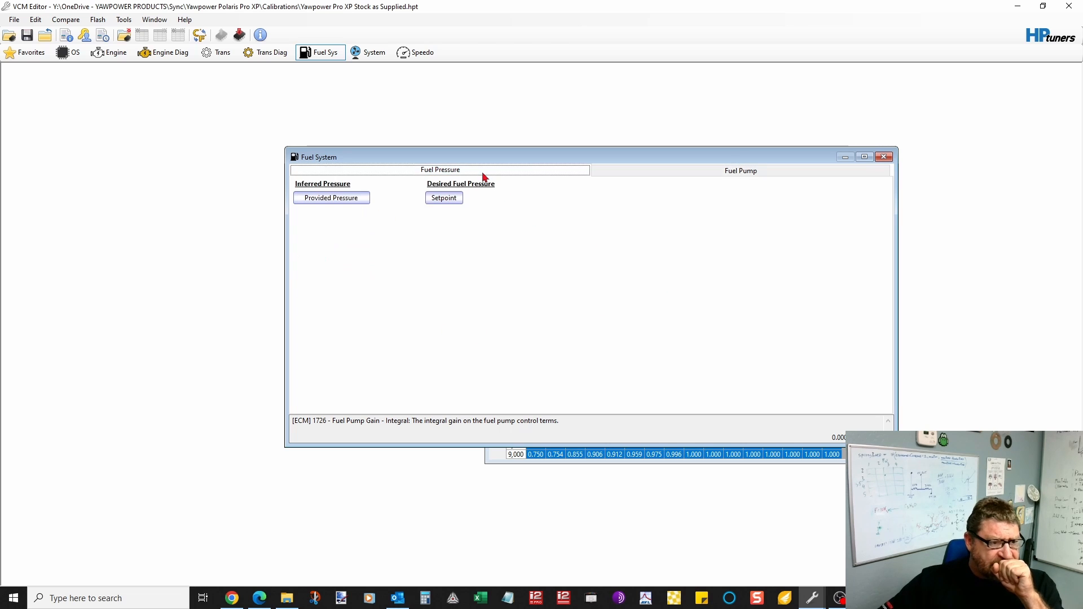
left_click(683, 174)
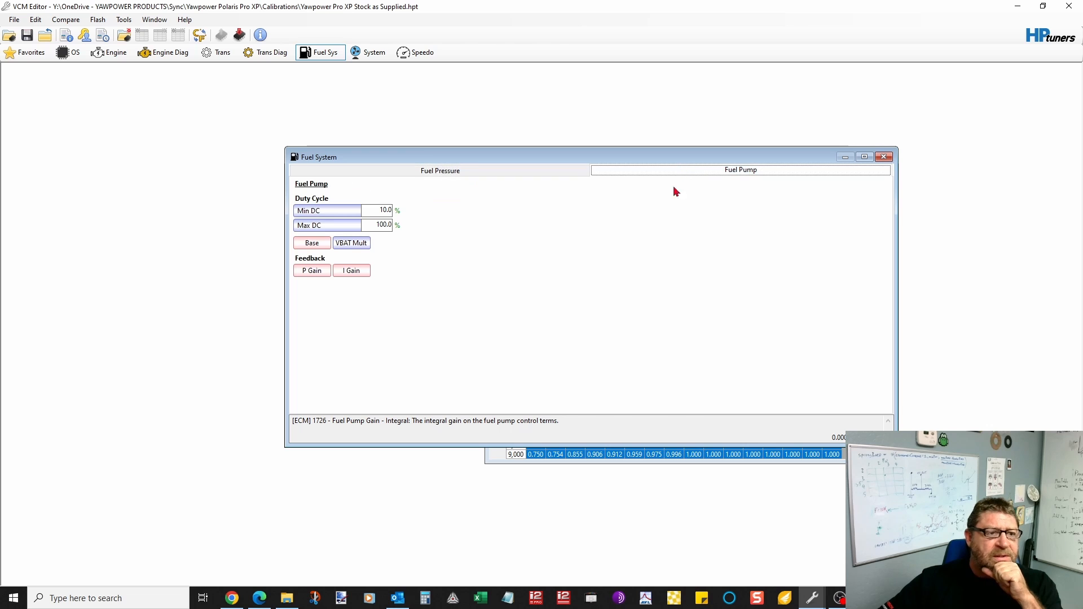
Set the fuel pump duty cycle VBAT multiplier to 1 at every battery voltage
left_click(361, 244)
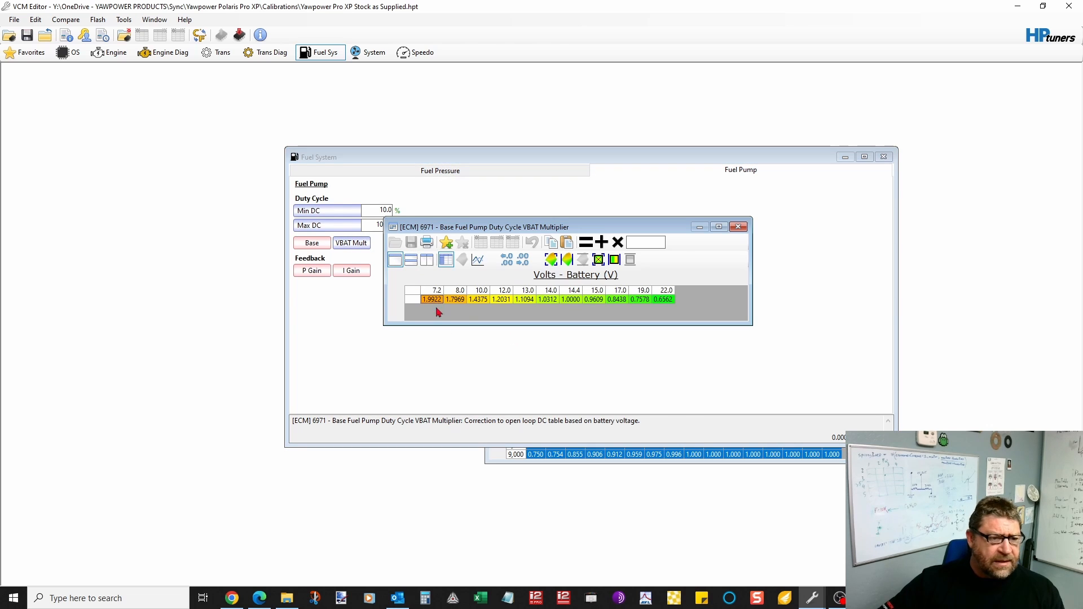
left_click(415, 291)
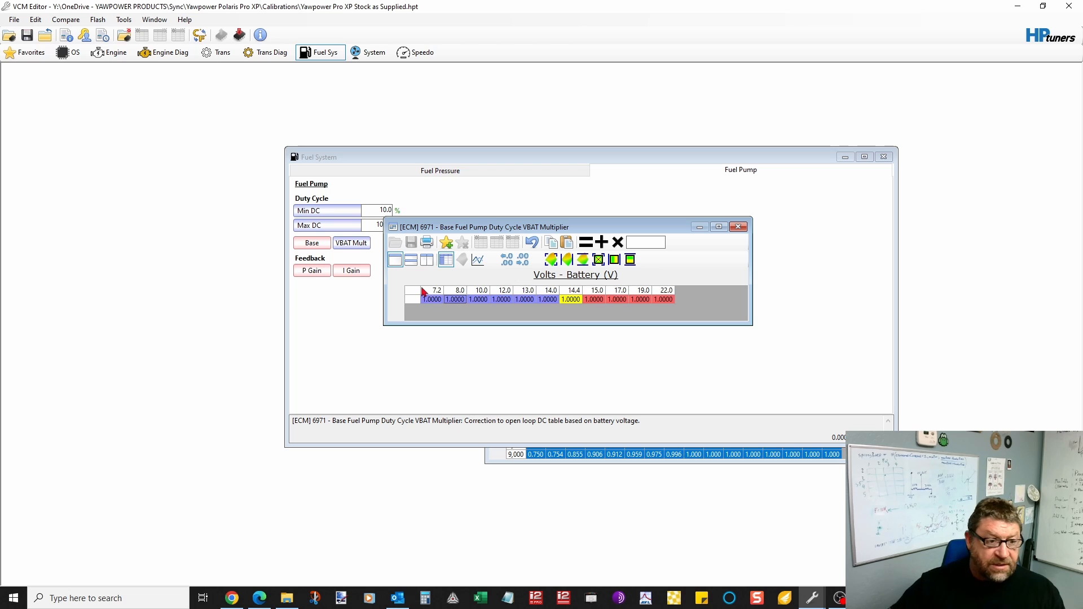
type("1")
key("Return")
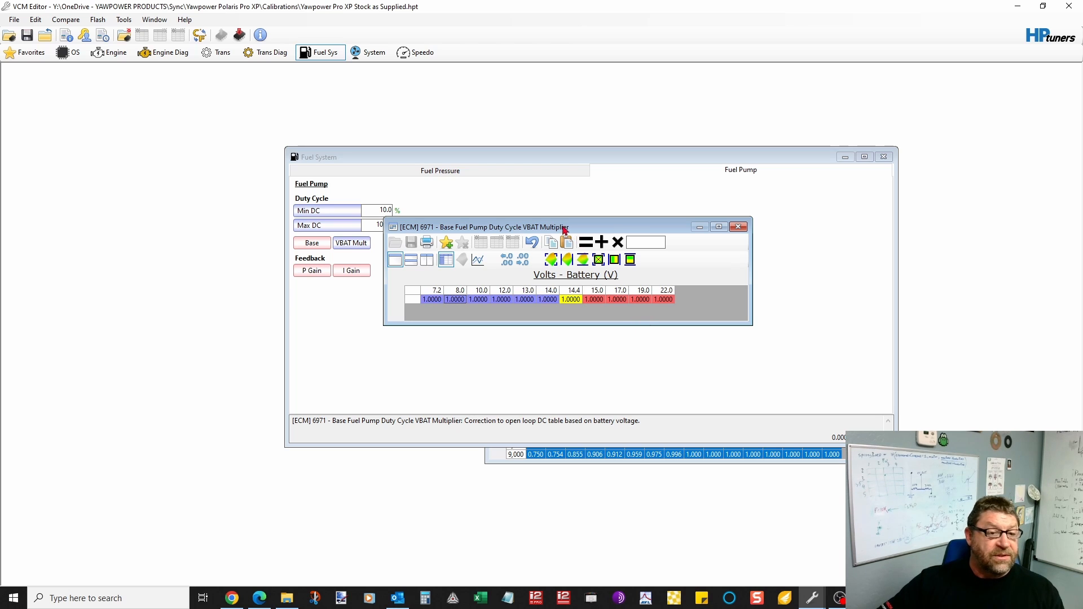
left_click_drag(567, 227, 628, 215)
Recheck the base duty cycle and VBAT multiplier tables, and close all open fuel system windows, including the rail pressure setpoint table
left_click(312, 244)
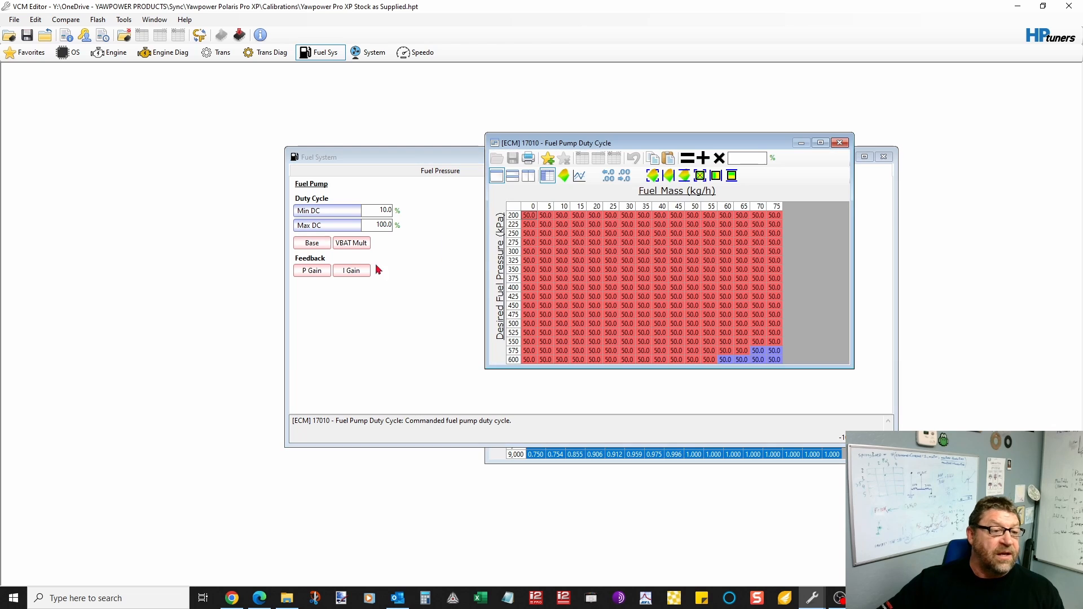
left_click(840, 144)
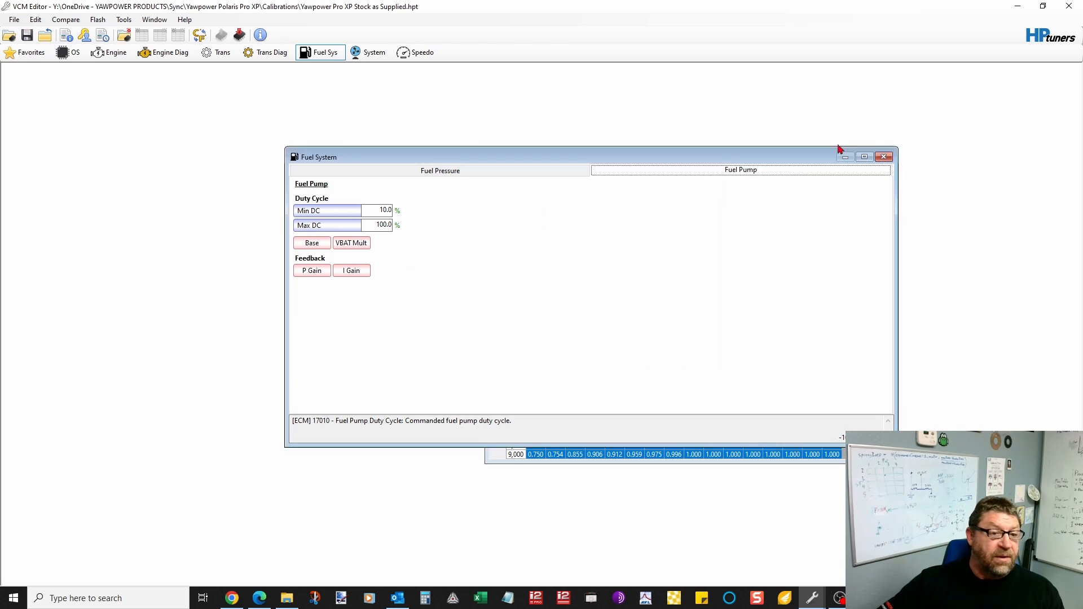
left_click(351, 243)
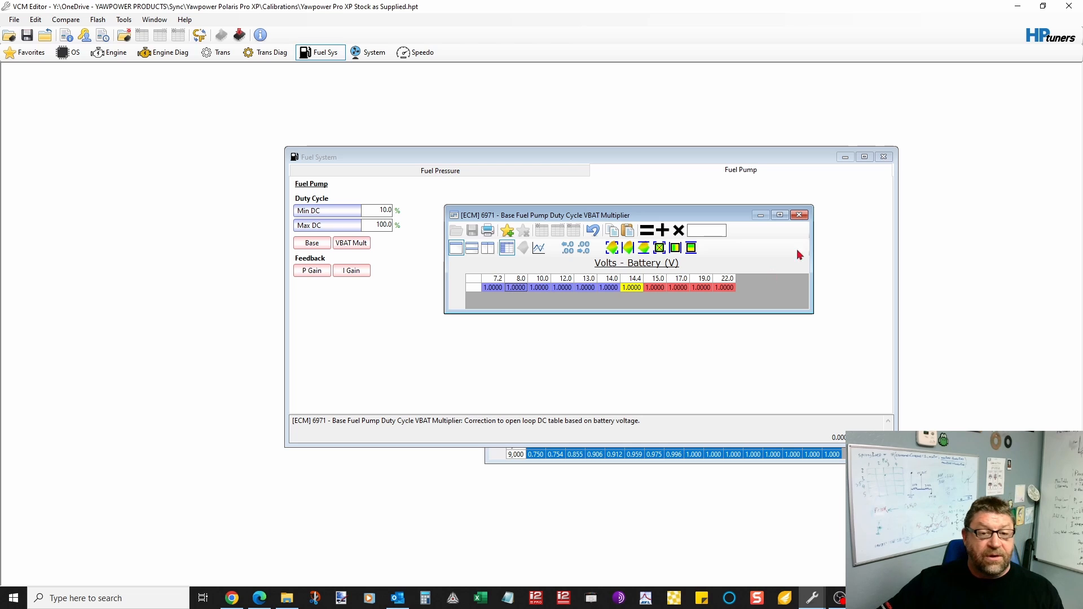
left_click(799, 216)
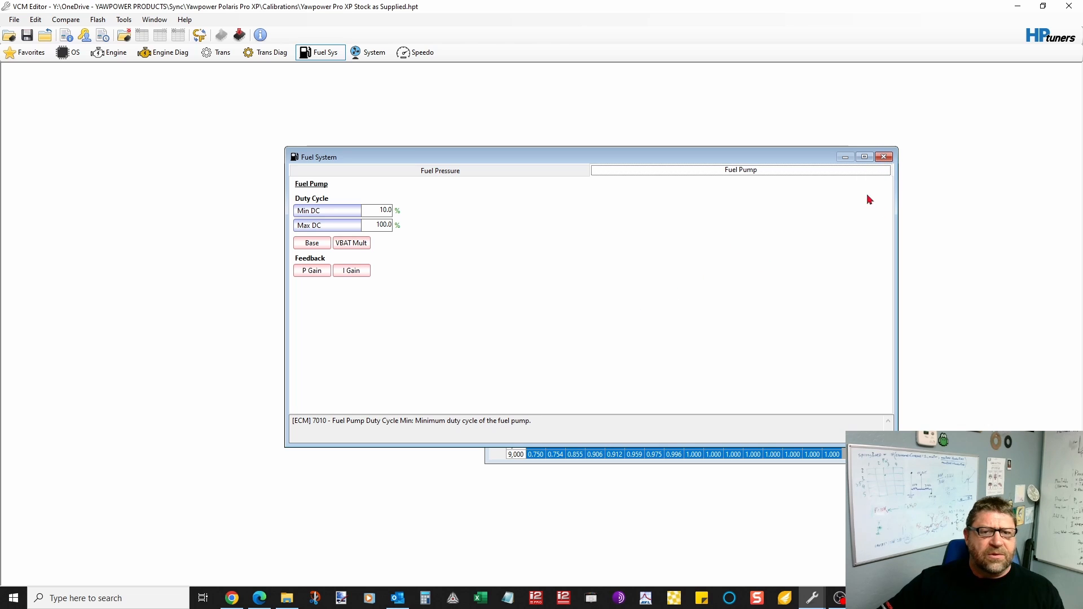
left_click(884, 157)
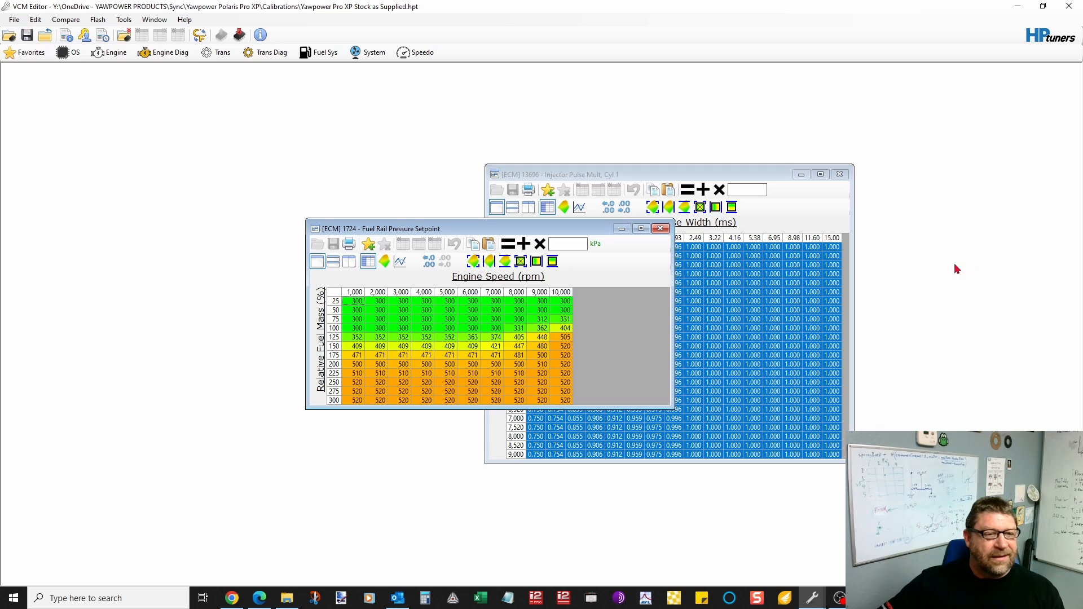
left_click(660, 228)
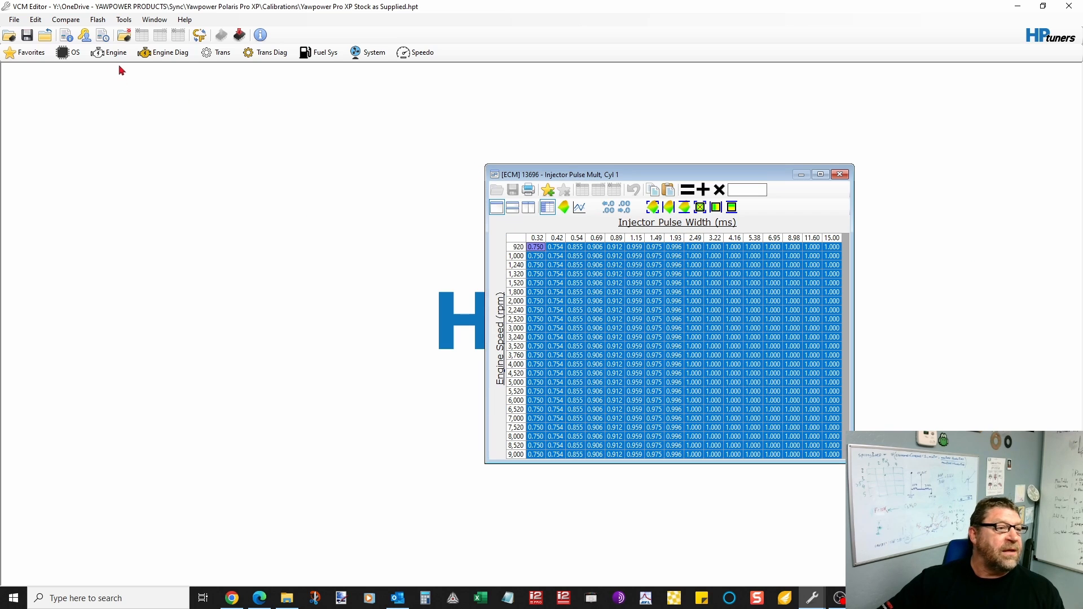
In the engine diagnostics, set the fuel pressure Max Deviation to -500 kPa and the Min Deviation to 500 kPa
left_click(165, 52)
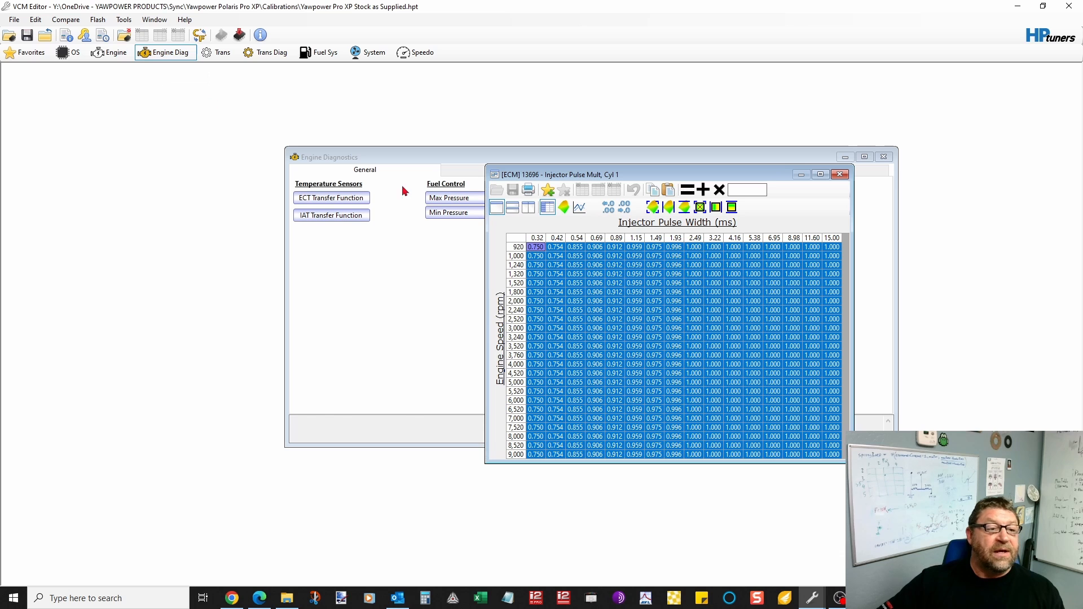
left_click_drag(676, 177, 411, 371)
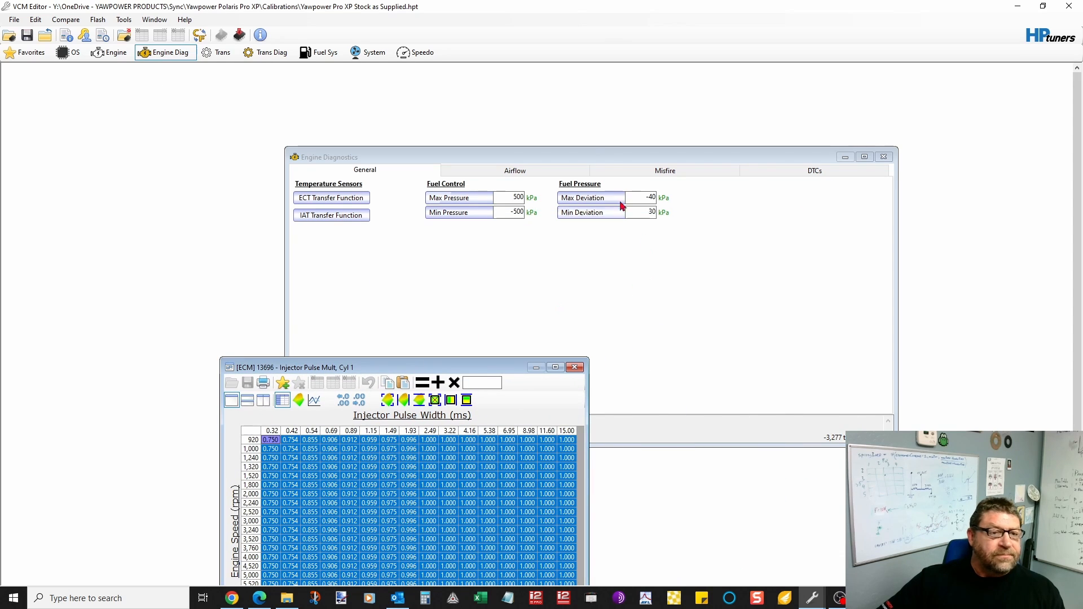
left_click_drag(596, 147, 613, 106)
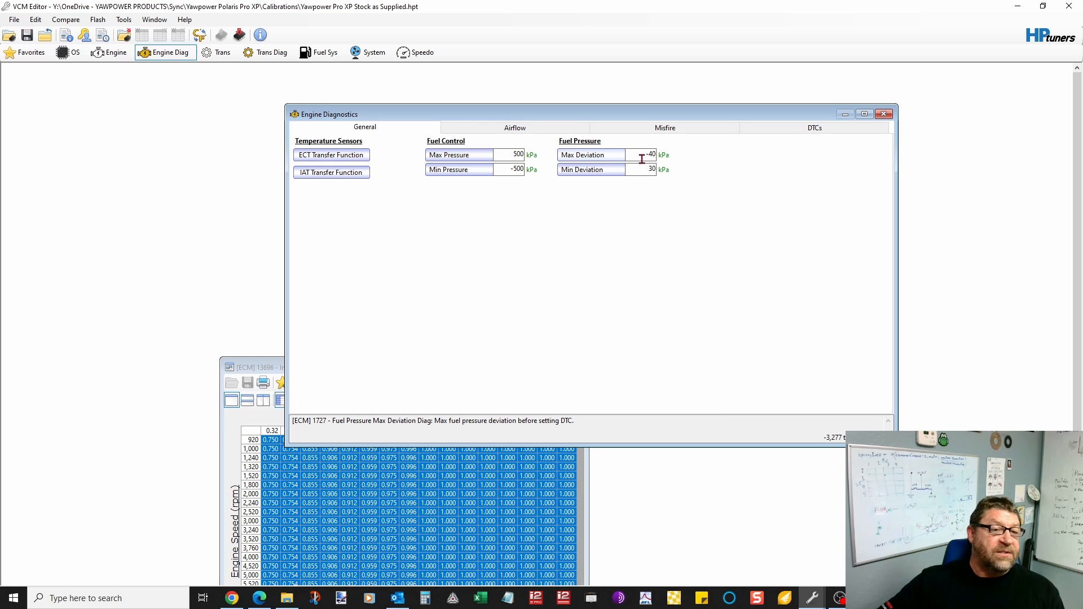
double_click(643, 154)
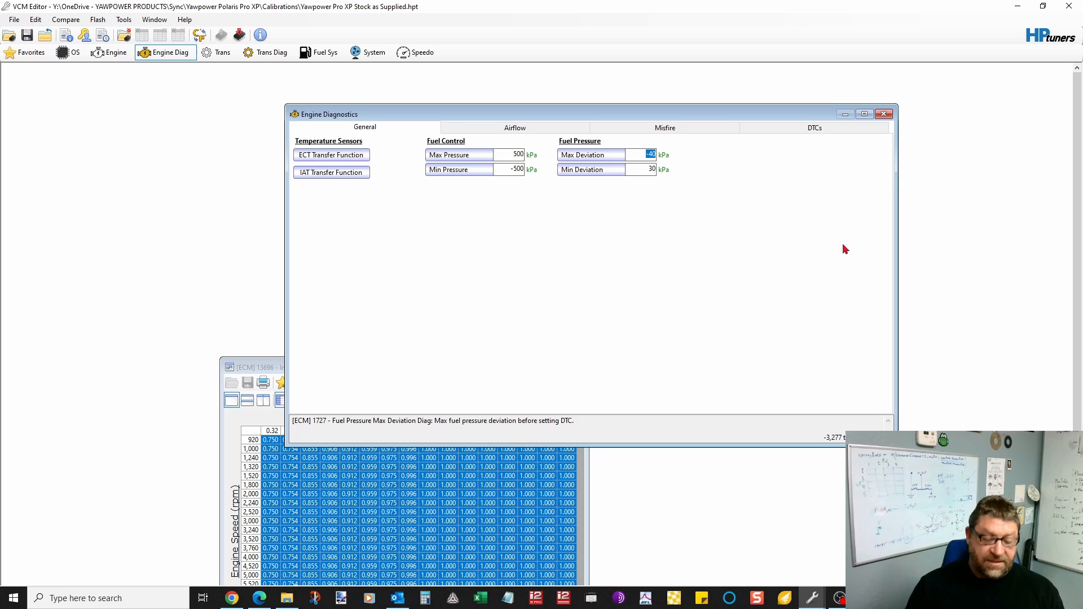
type("-")
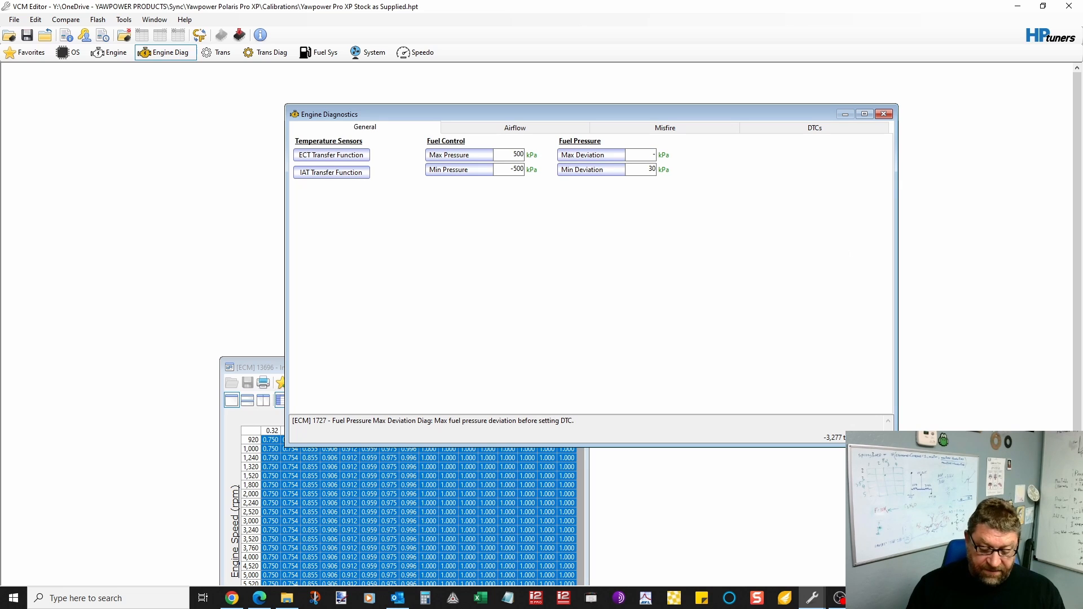
type("500")
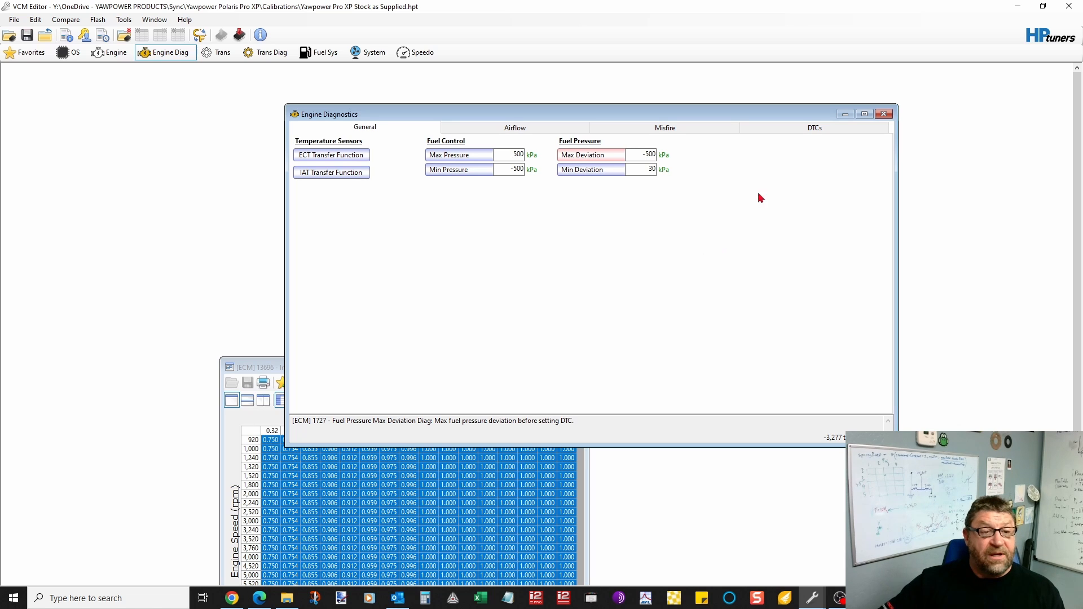
double_click(641, 169)
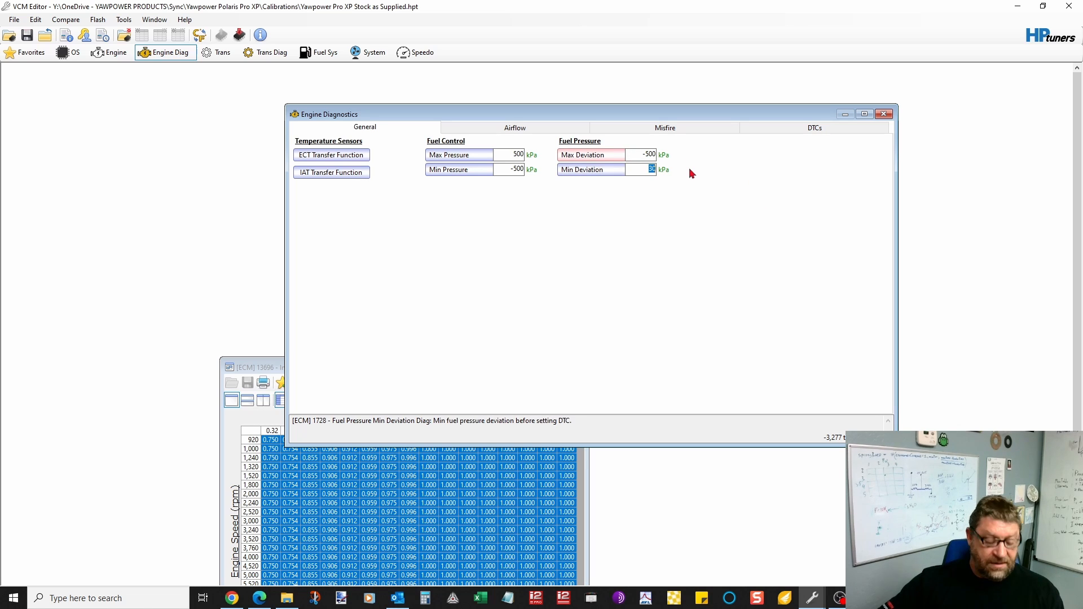
type("500")
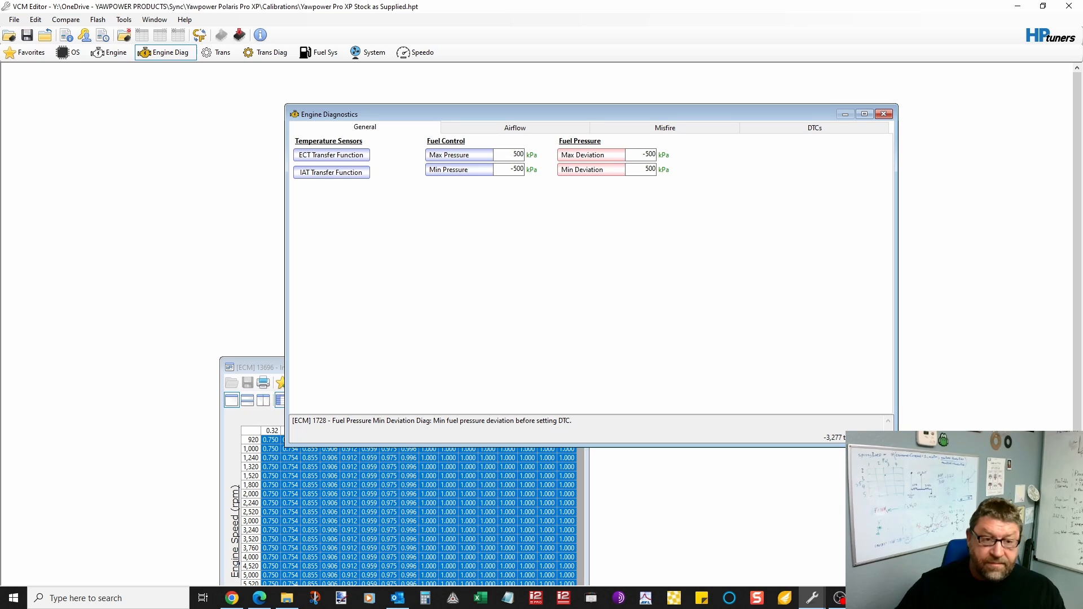
Recheck the two fuel pressure deviation limits, close the engine diagnostics, and bring the cylinder 1 injector pulse multiplier table fully into view
double_click(641, 153)
type("-500")
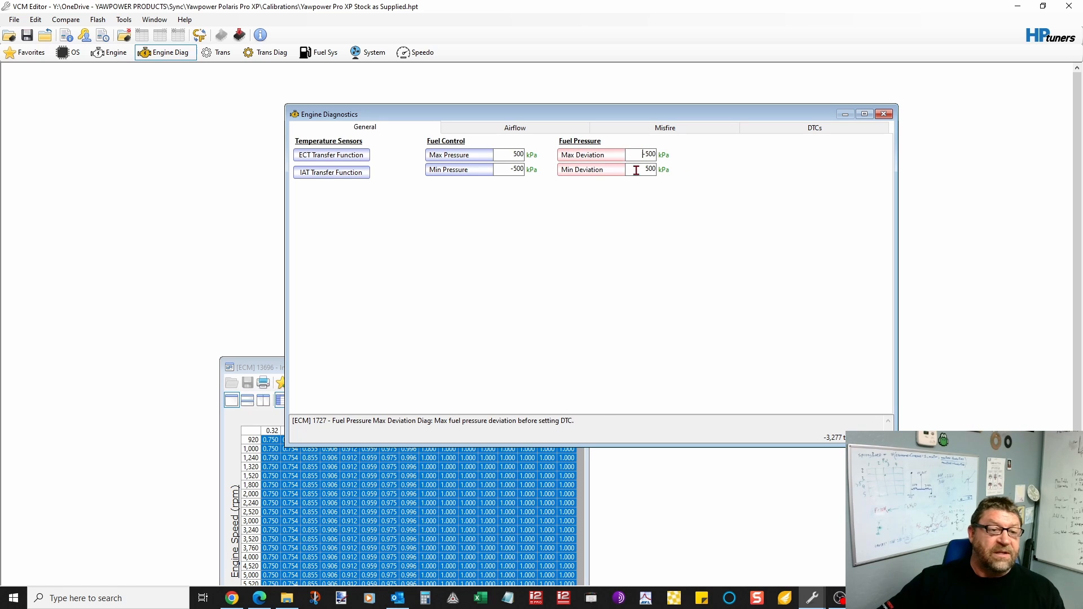
key("Return")
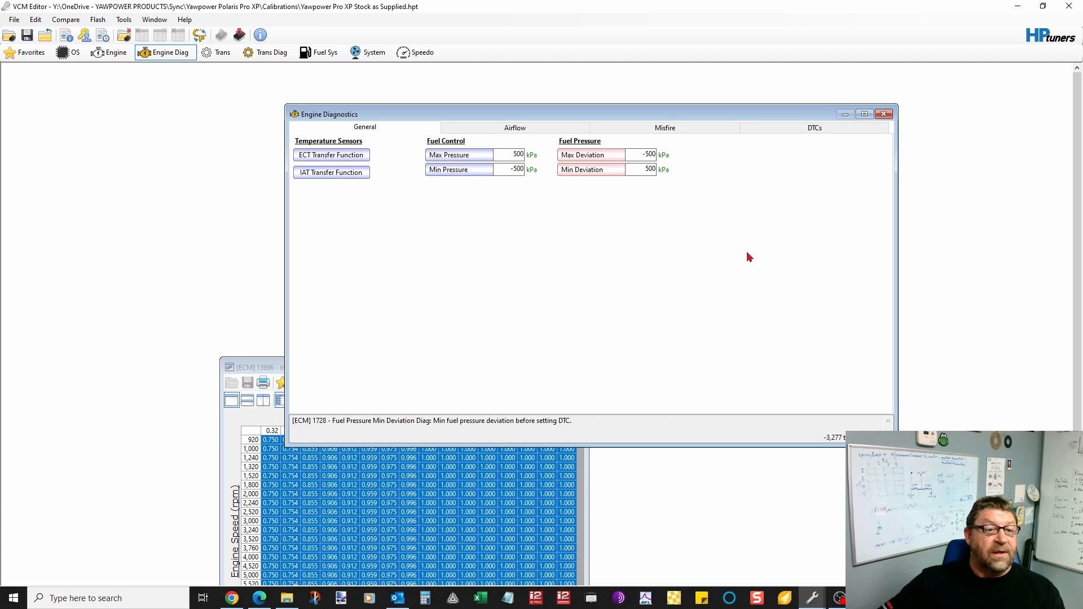
left_click(637, 155)
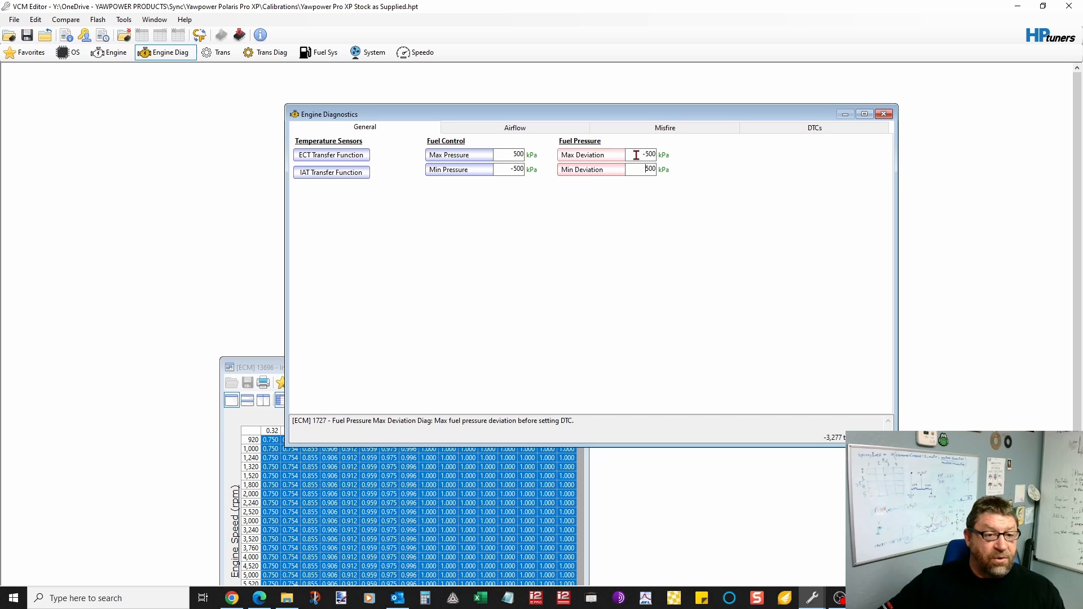
left_click(635, 170)
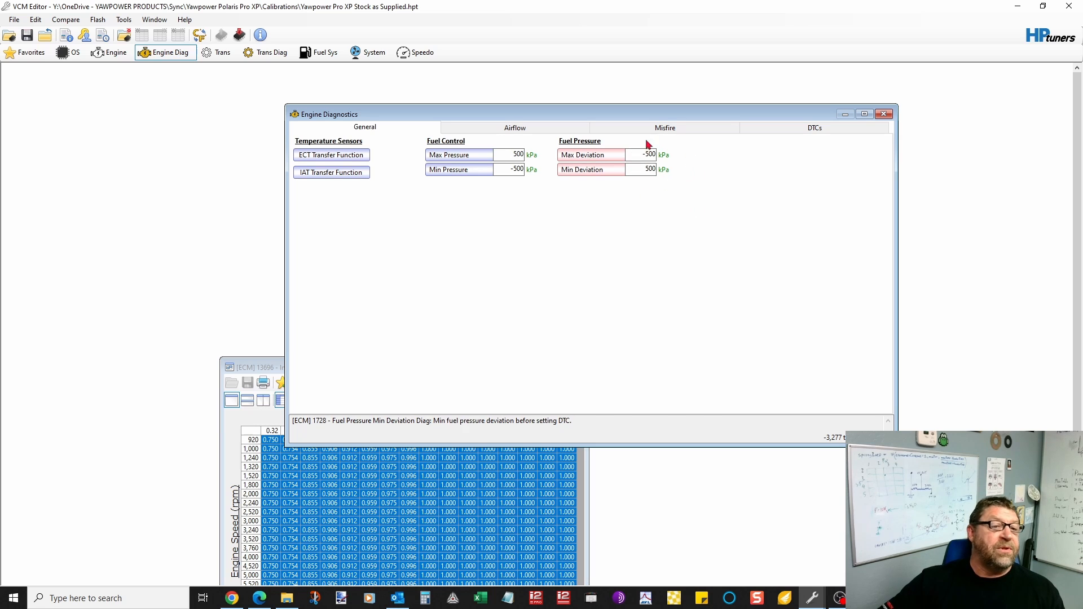
left_click(883, 114)
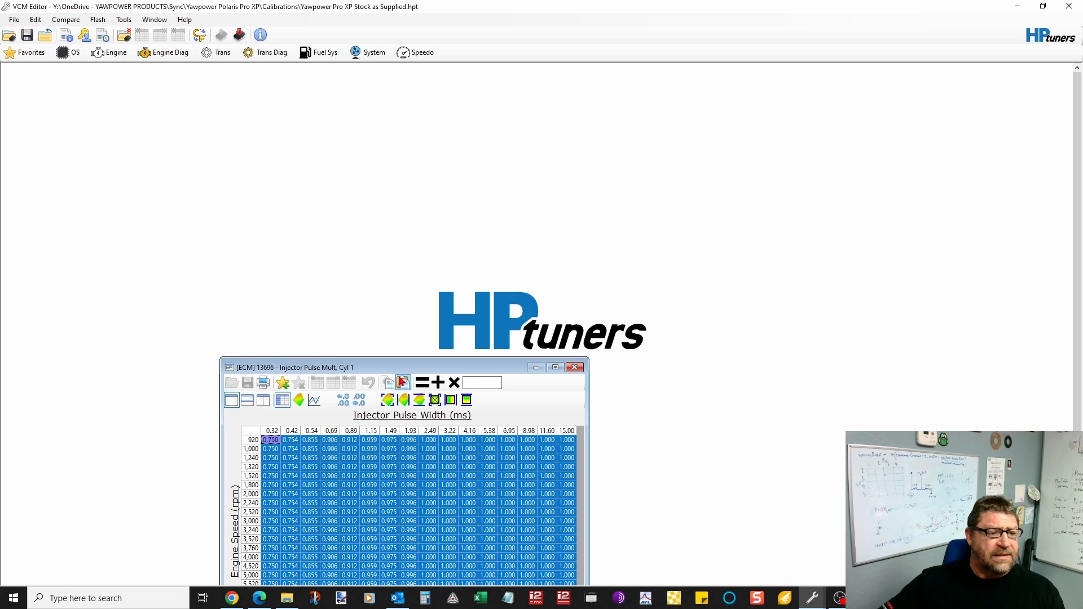
left_click_drag(395, 371, 509, 178)
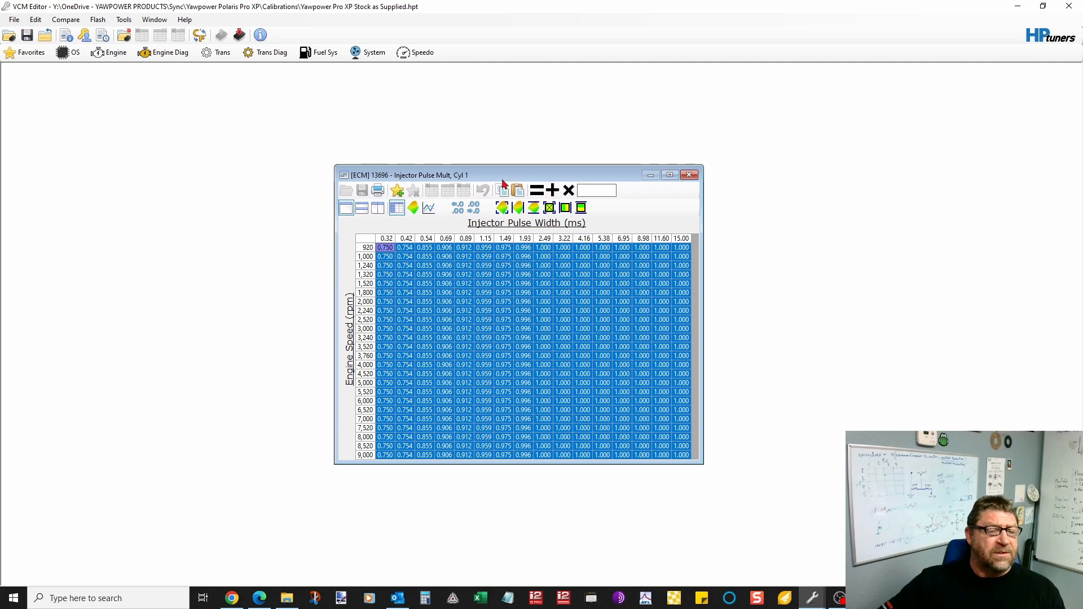